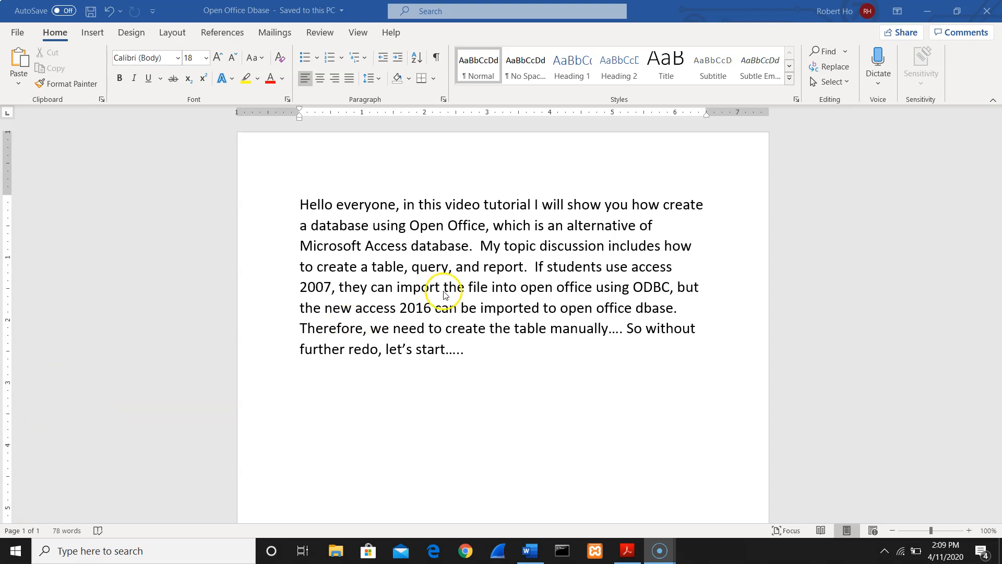
Correct the sentence about Access 2016 so that "can be imported" reads "cannot be imported"
{"action": "left_click", "coordinate": [457, 308]}
{"action": "type", "text": "not"}
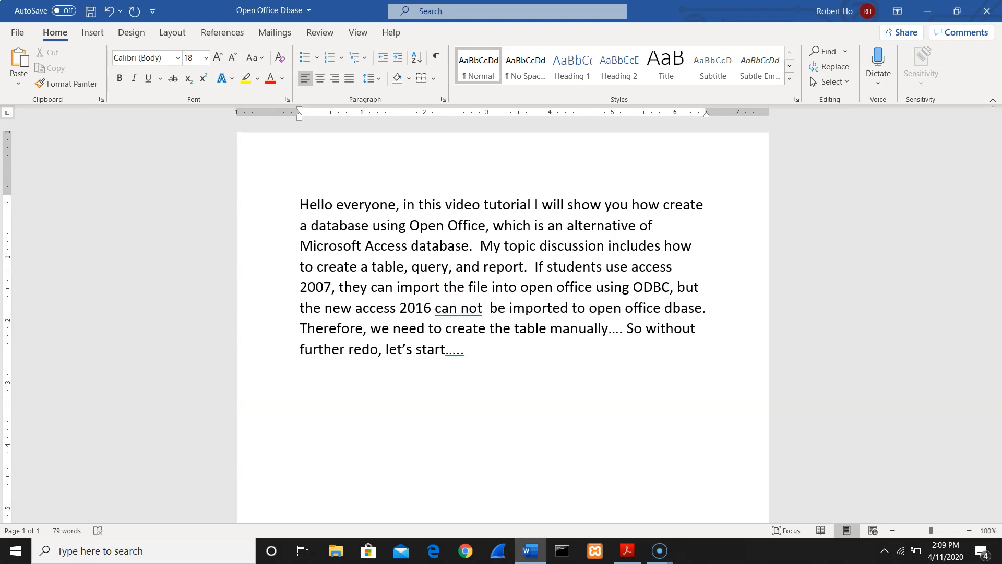
{"action": "key", "text": "BackSpace"}
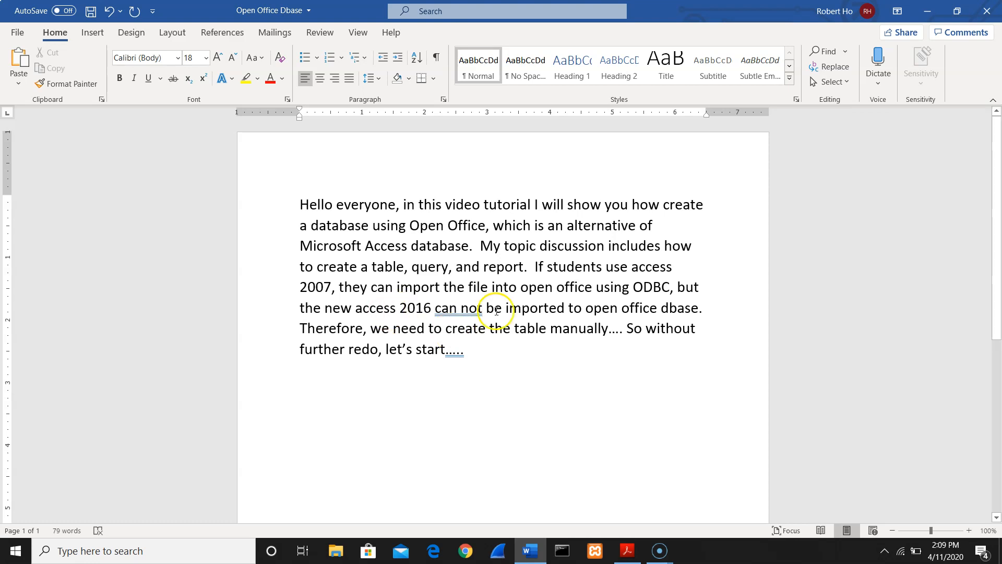
{"action": "right_click", "coordinate": [469, 311]}
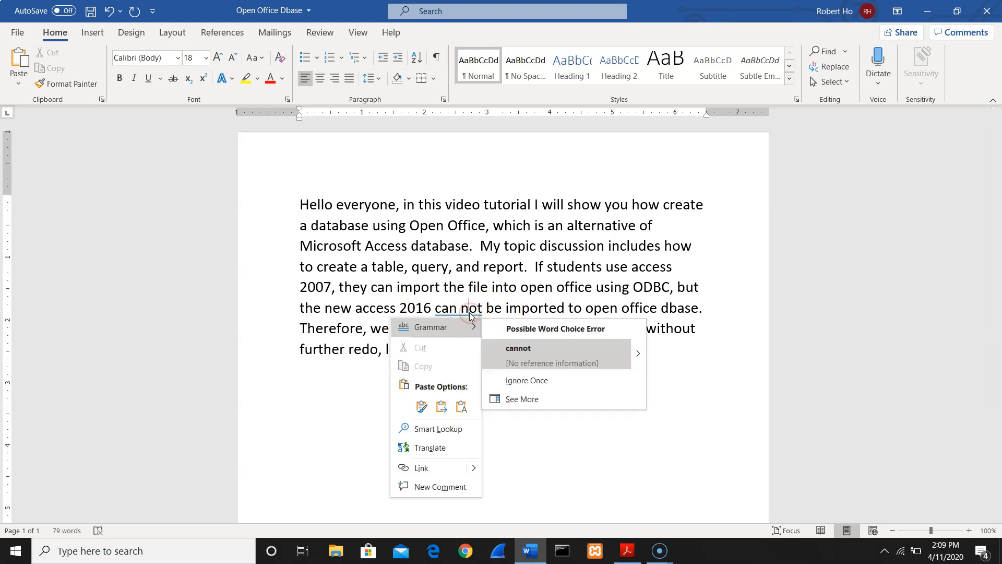
{"action": "left_click", "coordinate": [524, 347]}
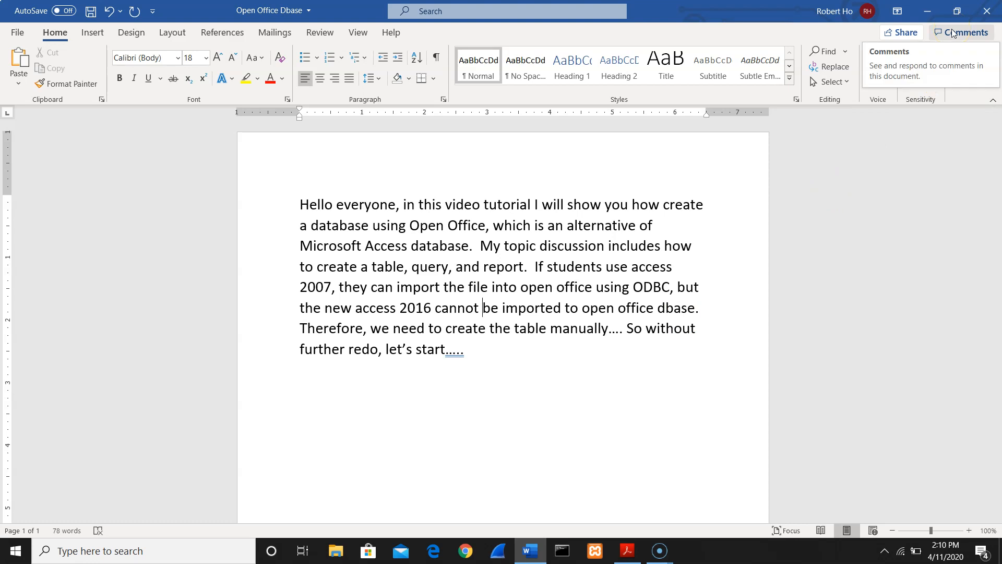
Switch to Access Lab 2.pdf in Adobe Acrobat Reader and examine the Music table's structure and its sample records
{"action": "left_click", "coordinate": [928, 11]}
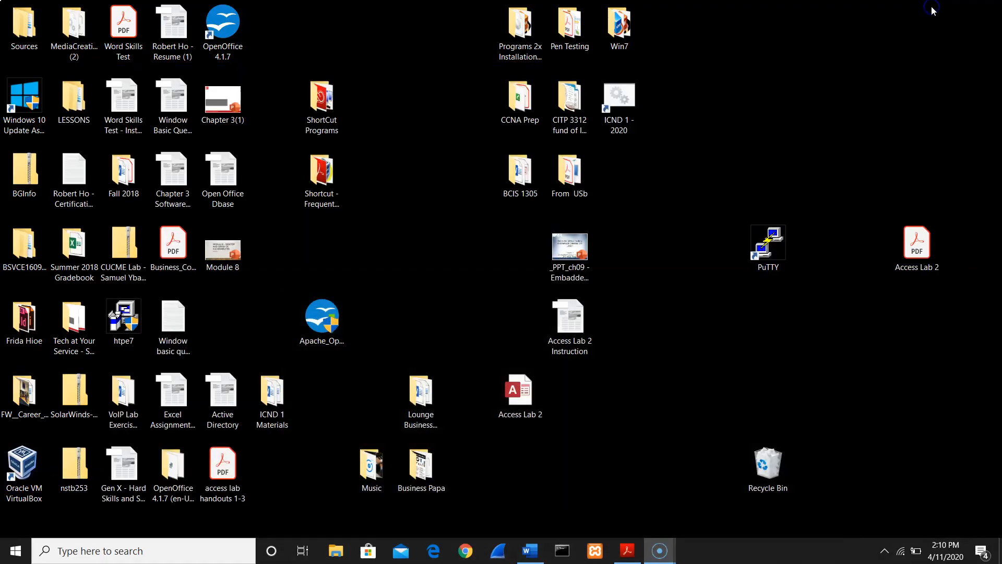
{"action": "left_click", "coordinate": [628, 550]}
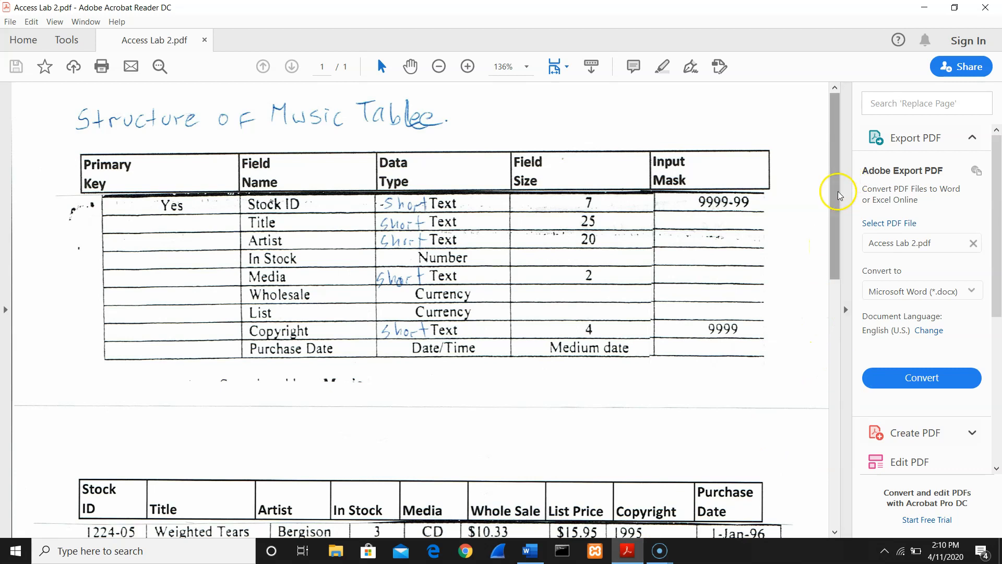
{"action": "mouse_move", "coordinate": [840, 197]}
{"action": "left_mouse_down"}
{"action": "mouse_move", "coordinate": [840, 320]}
{"action": "mouse_move", "coordinate": [844, 180]}
{"action": "left_mouse_up"}
{"action": "left_click_drag", "start_coordinate": [831, 225], "coordinate": [838, 315]}
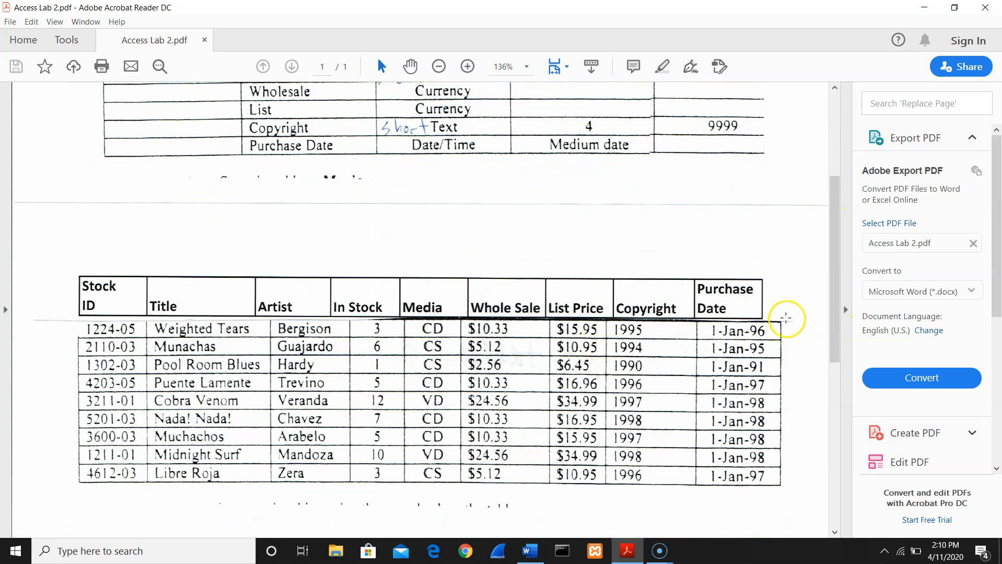
{"action": "left_click_drag", "start_coordinate": [831, 261], "coordinate": [837, 150]}
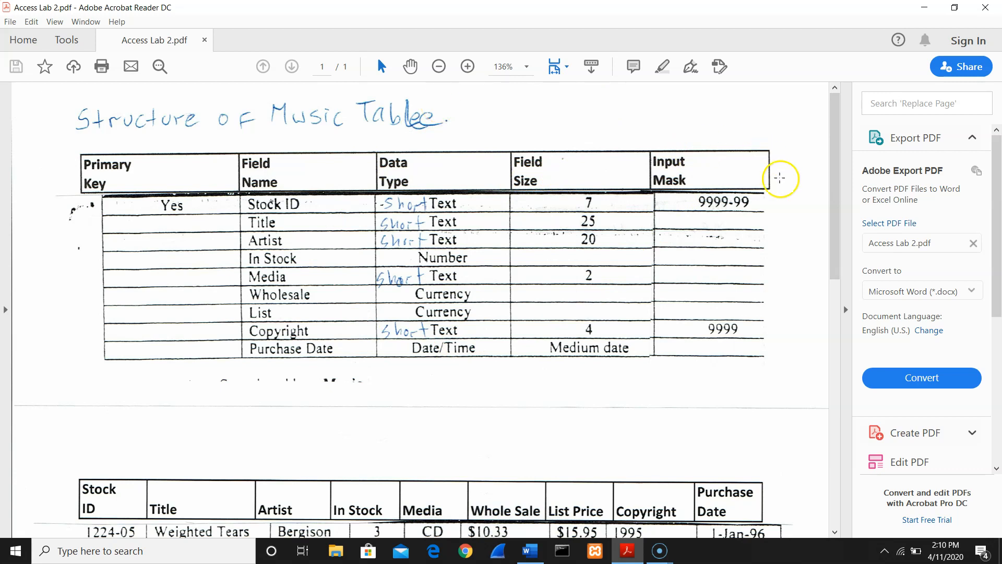
{"action": "left_click_drag", "start_coordinate": [834, 196], "coordinate": [832, 111]}
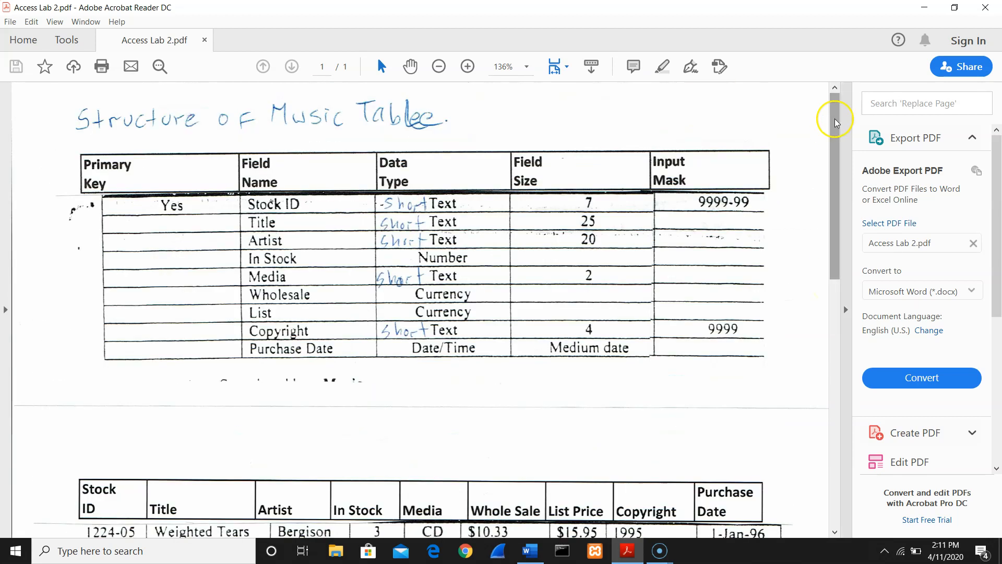
{"action": "left_click", "coordinate": [920, 7]}
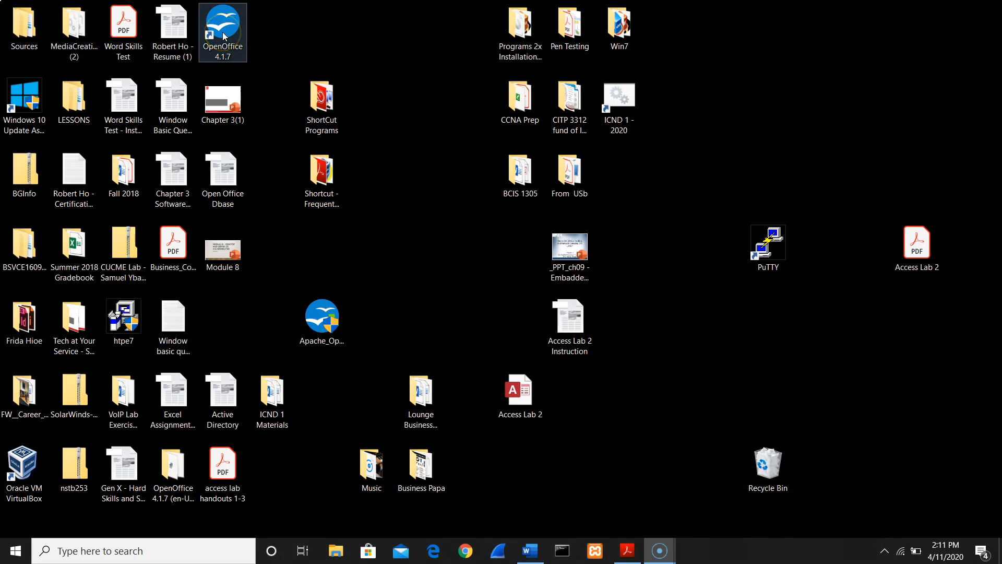
Launch OpenOffice 4.1.7 from the desktop and start a new database
{"action": "left_click", "coordinate": [230, 61]}
{"action": "left_click", "coordinate": [255, 30]}
{"action": "double_click", "coordinate": [230, 36]}
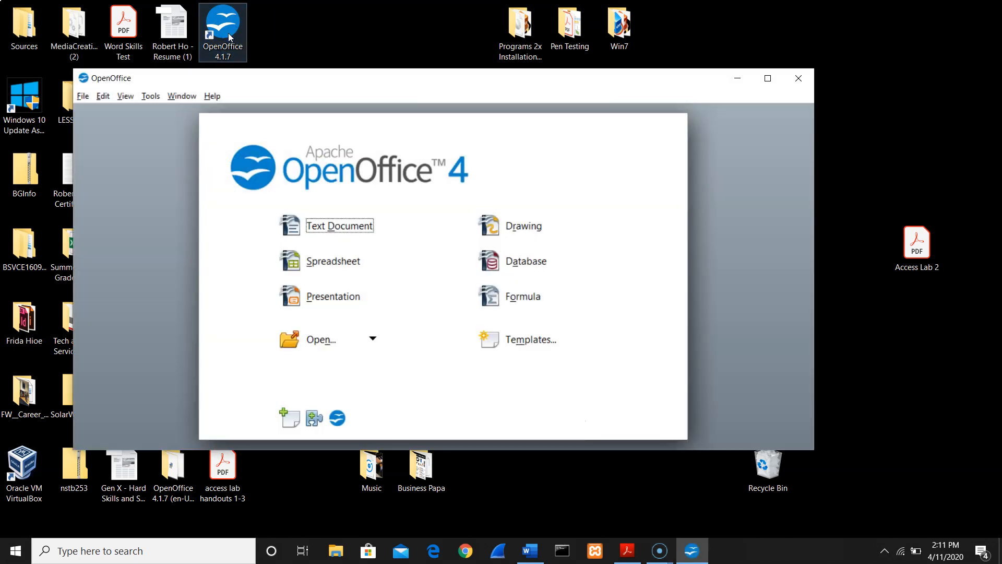
{"action": "left_click", "coordinate": [453, 173]}
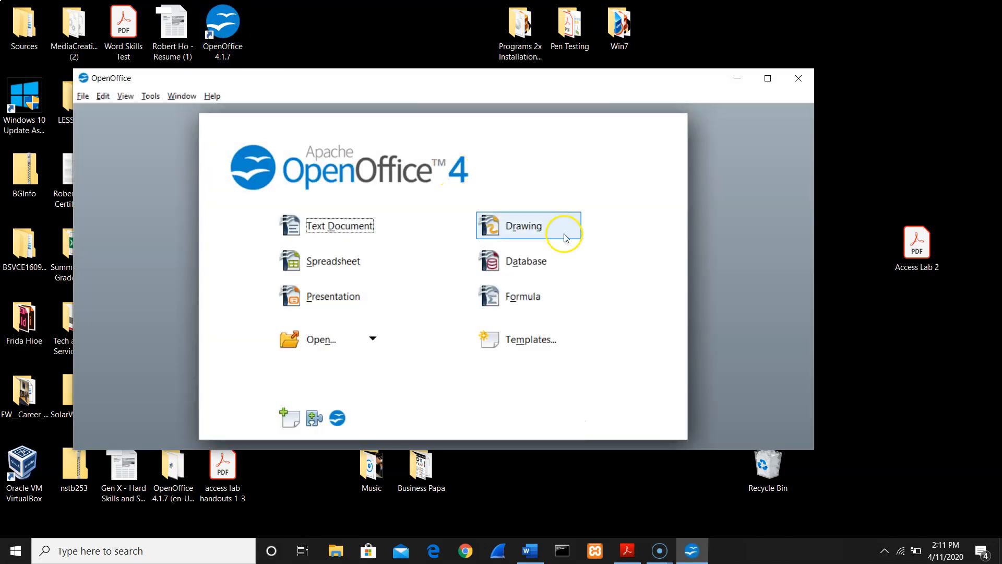
{"action": "left_click", "coordinate": [527, 264]}
Choose to create a new registered database that opens for editing, and enter Access Lab 2a as its file name in Documents
{"action": "left_click", "coordinate": [392, 242]}
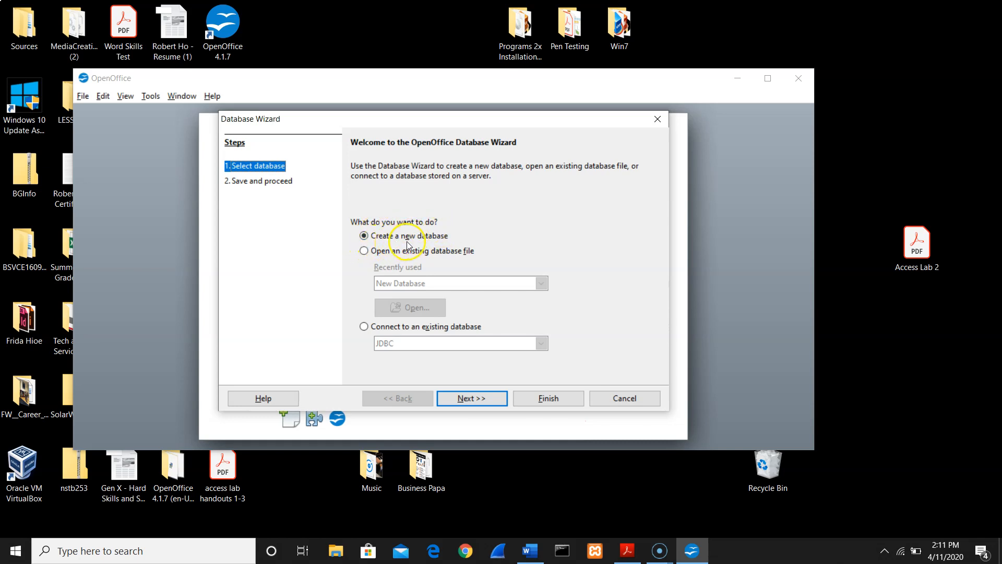
{"action": "left_click", "coordinate": [466, 398]}
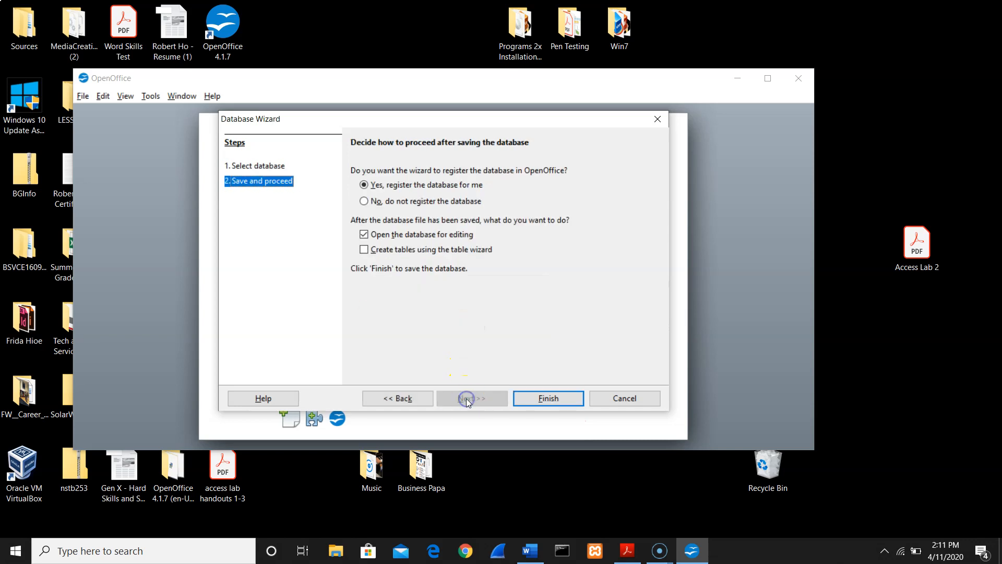
{"action": "left_click", "coordinate": [540, 399]}
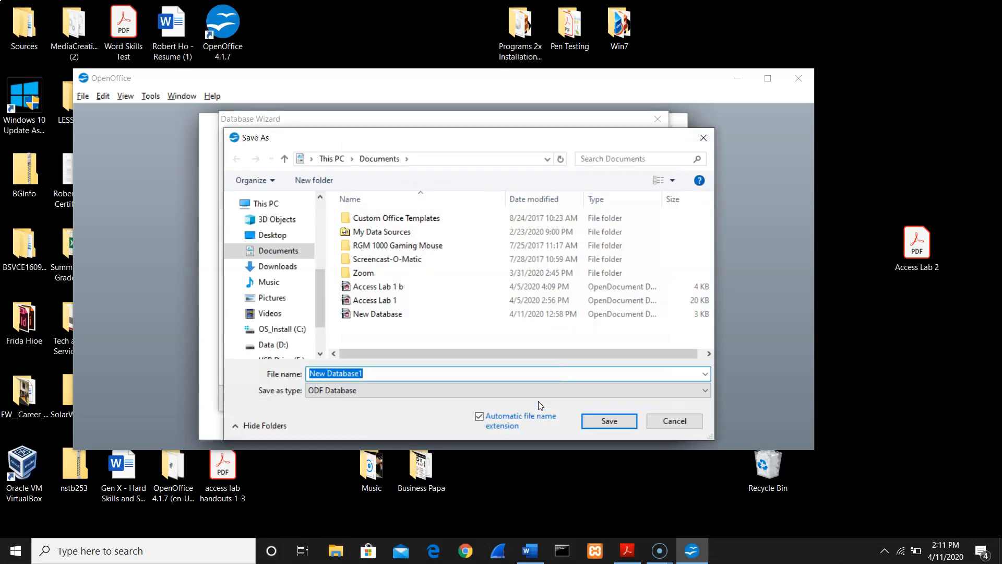
{"action": "type", "text": "Access Lab "}
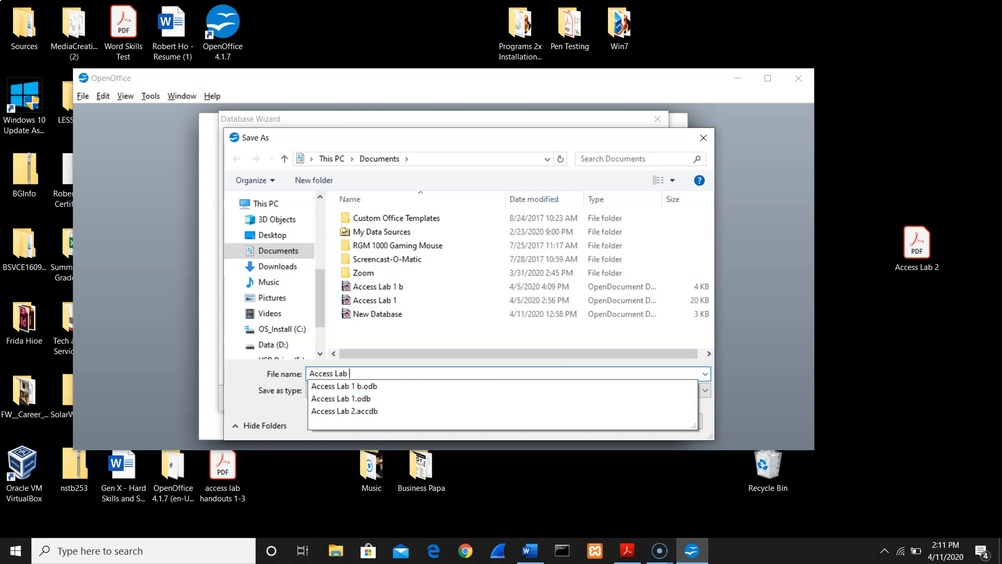
{"action": "type", "text": "2"}
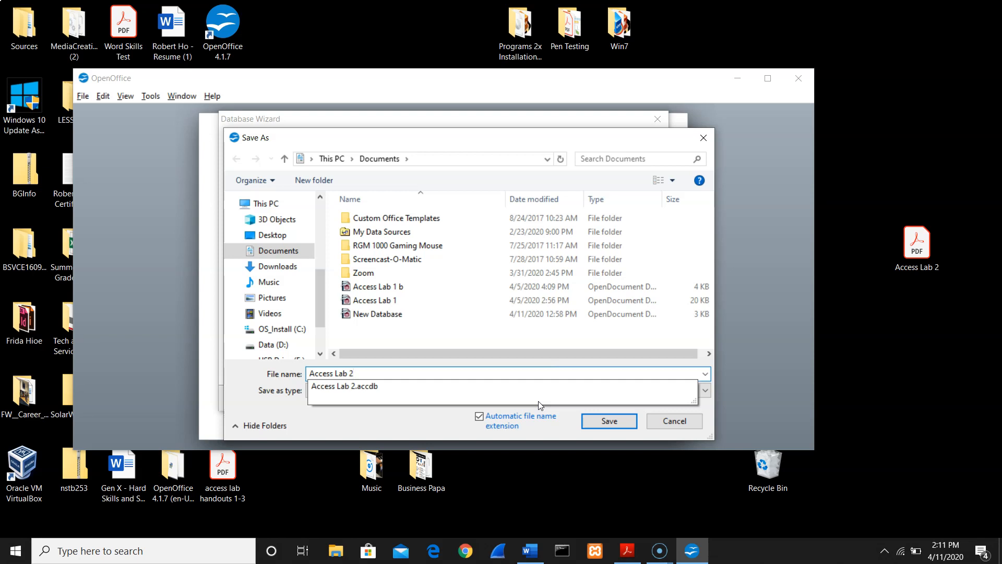
{"action": "type", "text": "a"}
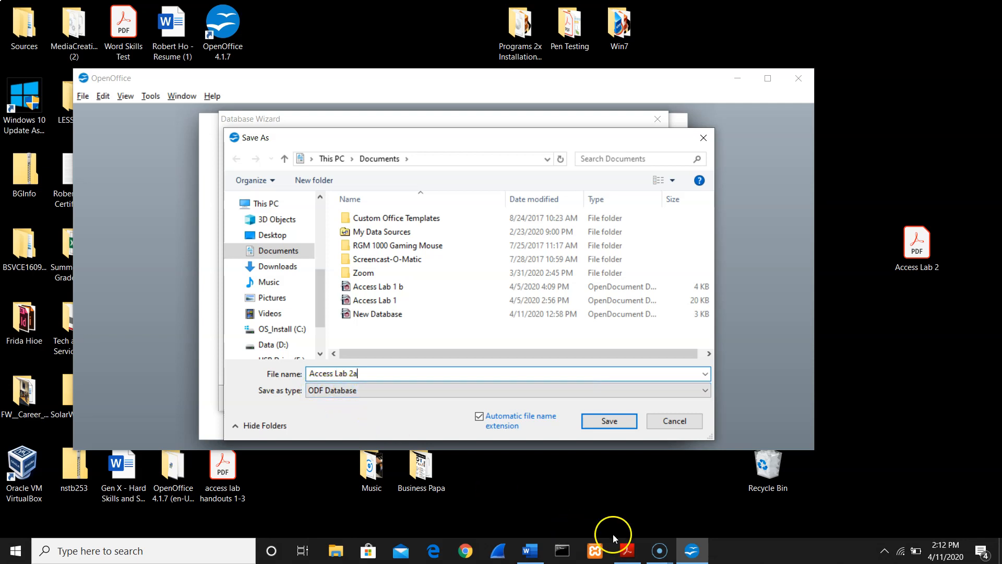
Switch to the Word document and add two lines below the paragraph reading "Accdb" and "mdb"
{"action": "left_click", "coordinate": [531, 552]}
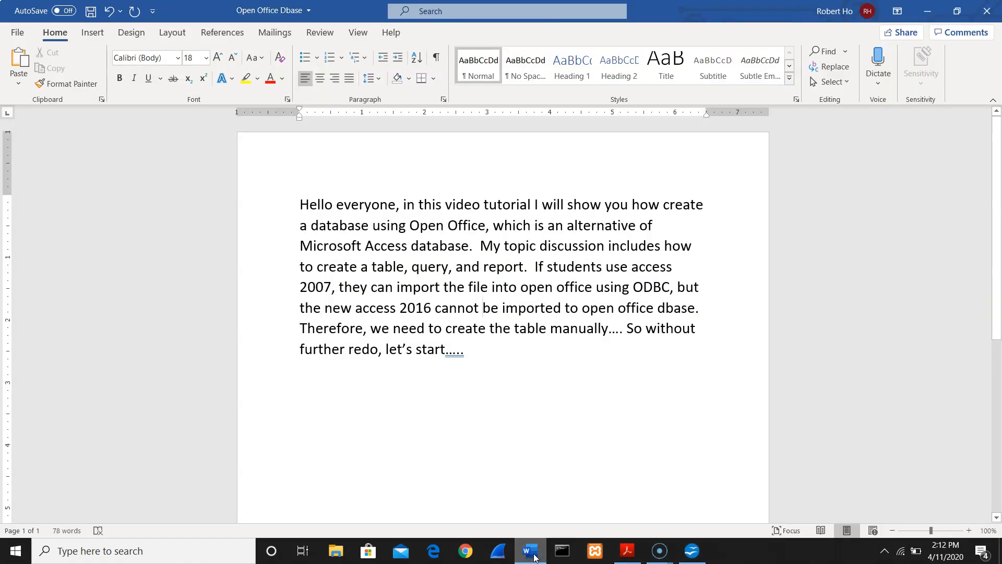
{"action": "left_click", "coordinate": [508, 349]}
{"action": "key", "text": "Return"}
{"action": "key", "text": "Return"}
{"action": "type", "text": "a"}
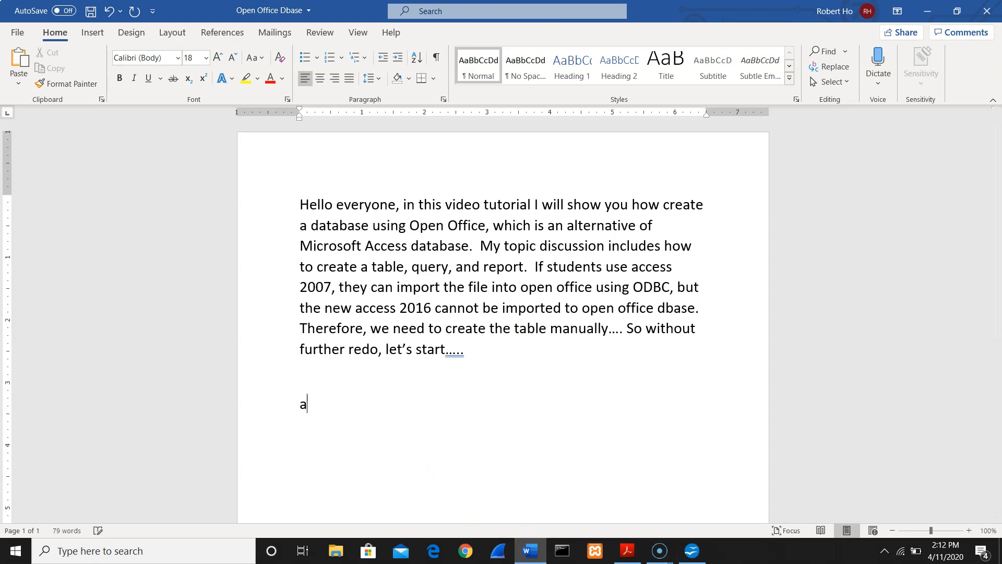
{"action": "type", "text": "ccdb"}
{"action": "key", "text": "Return"}
{"action": "type", "text": "mdb"}
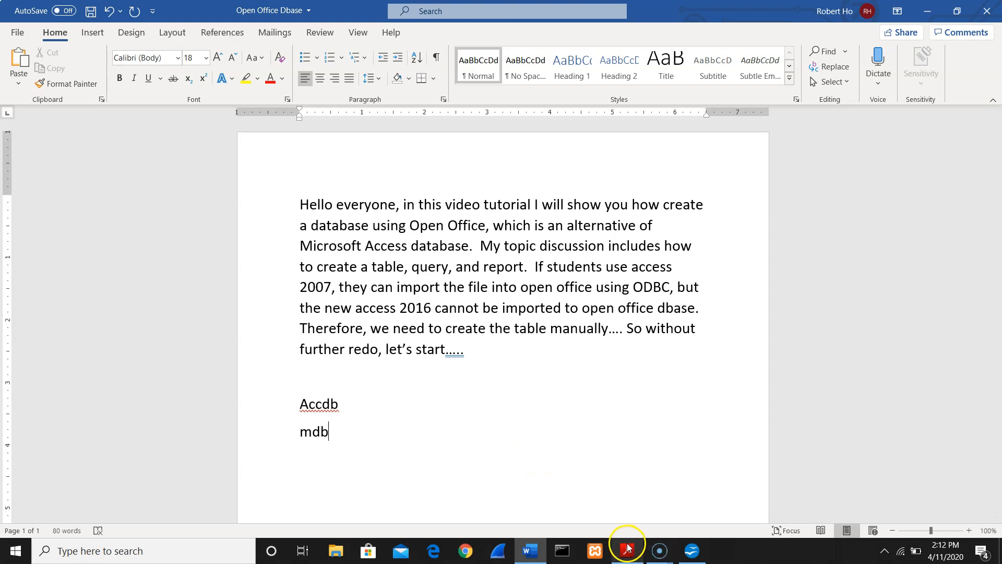
Switch back to OpenOffice and save the new database as an ODF Database in Documents
{"action": "left_click", "coordinate": [698, 553]}
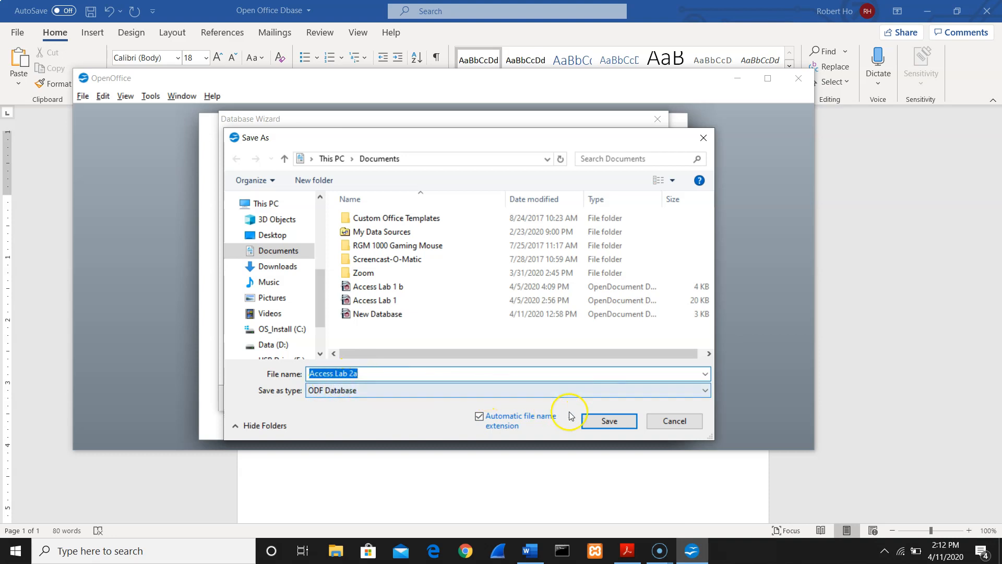
{"action": "left_click", "coordinate": [606, 421]}
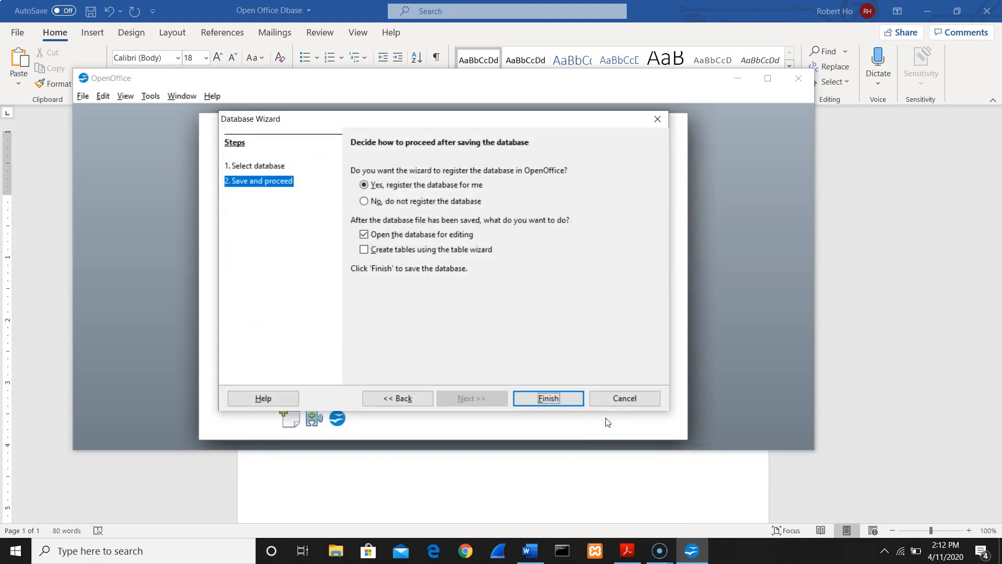
{"action": "left_click", "coordinate": [550, 397]}
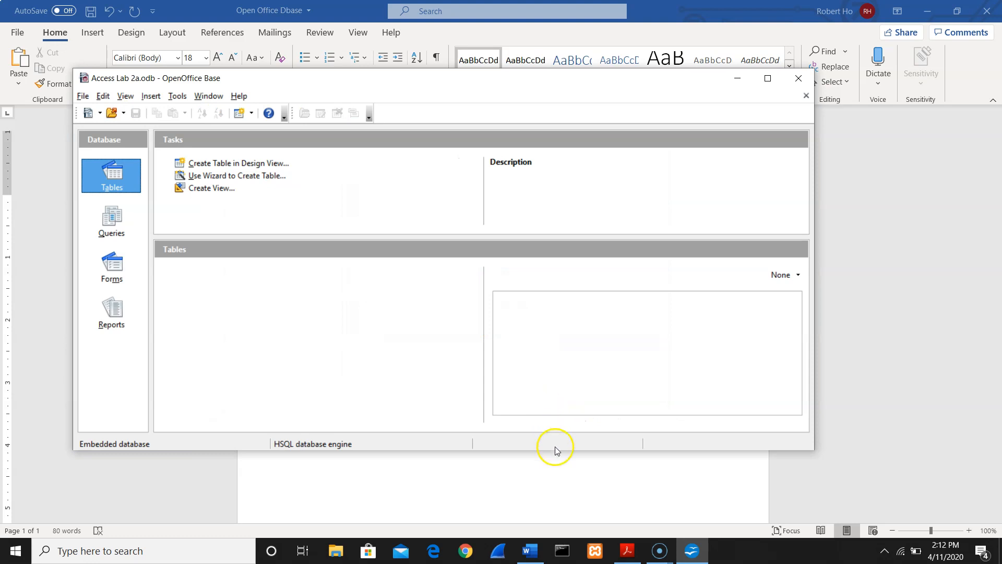
Start a new table in Design View and add Stock ID as the first field
{"action": "left_click", "coordinate": [276, 169]}
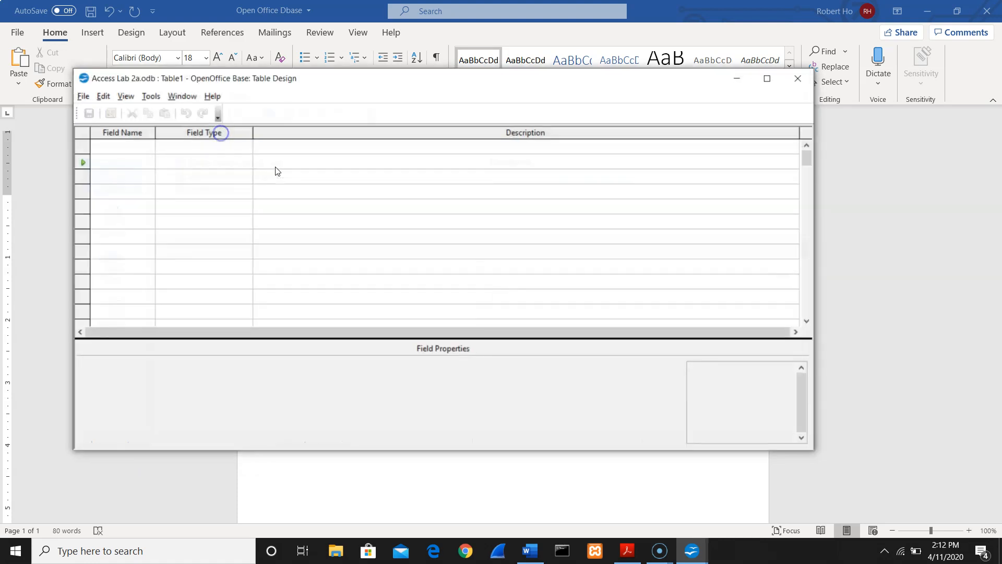
{"action": "left_click", "coordinate": [128, 149]}
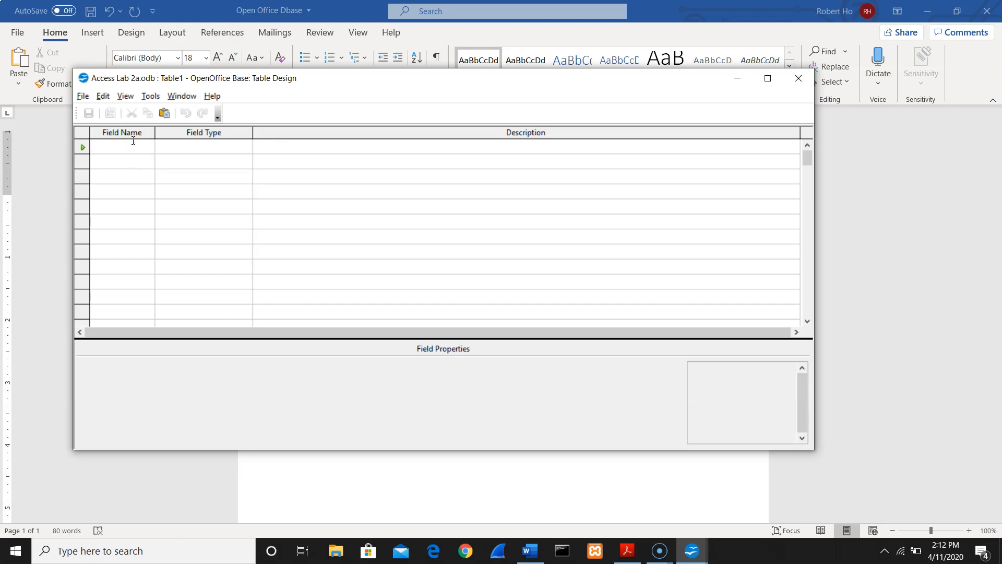
{"action": "type", "text": "Stock ID"}
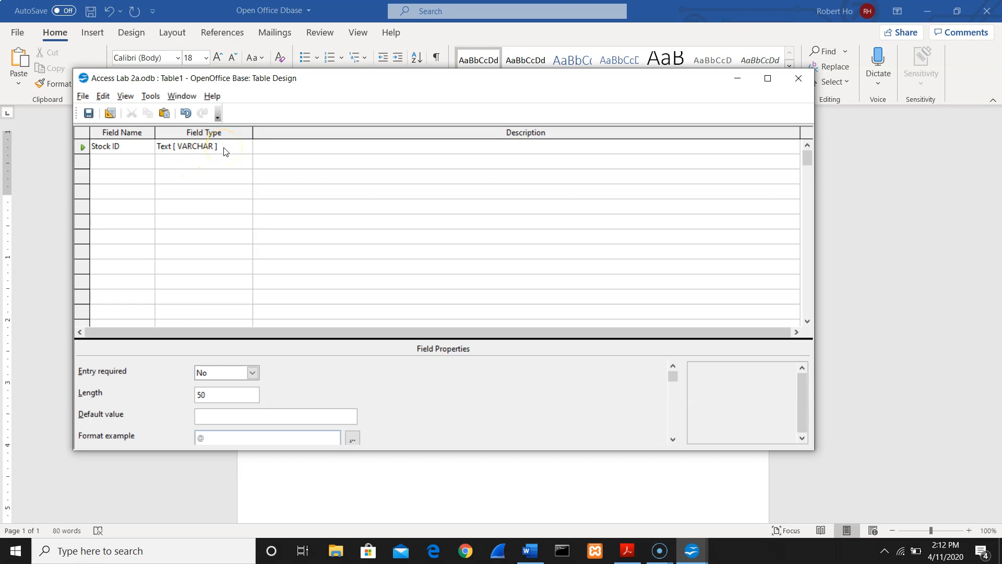
Consult the table structure in Access Lab 2.pdf, and give the Stock ID field the description "Stock Identification"
{"action": "left_click", "coordinate": [624, 554]}
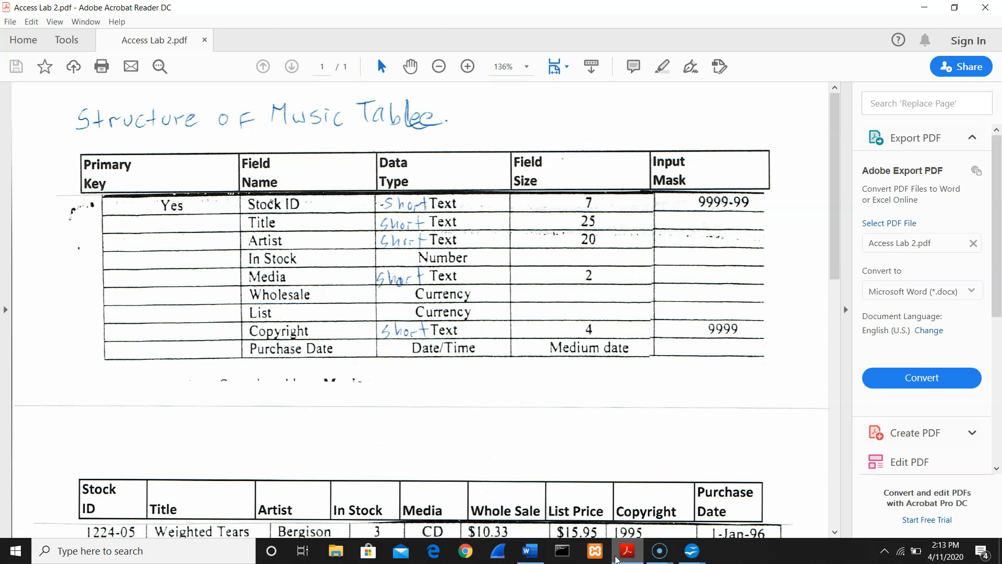
{"action": "left_click", "coordinate": [924, 7]}
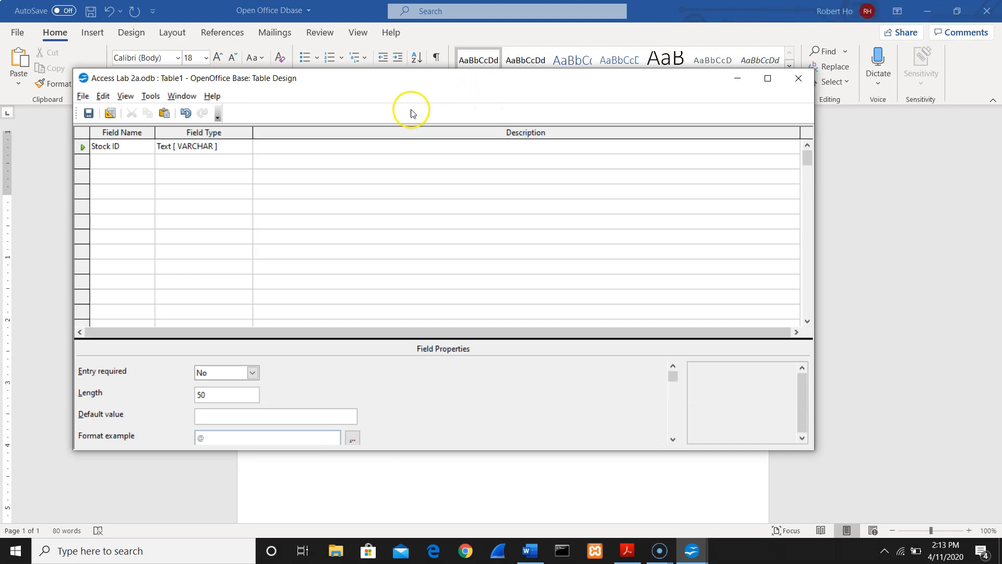
{"action": "left_click", "coordinate": [366, 146]}
{"action": "type", "text": "Stock Identific"}
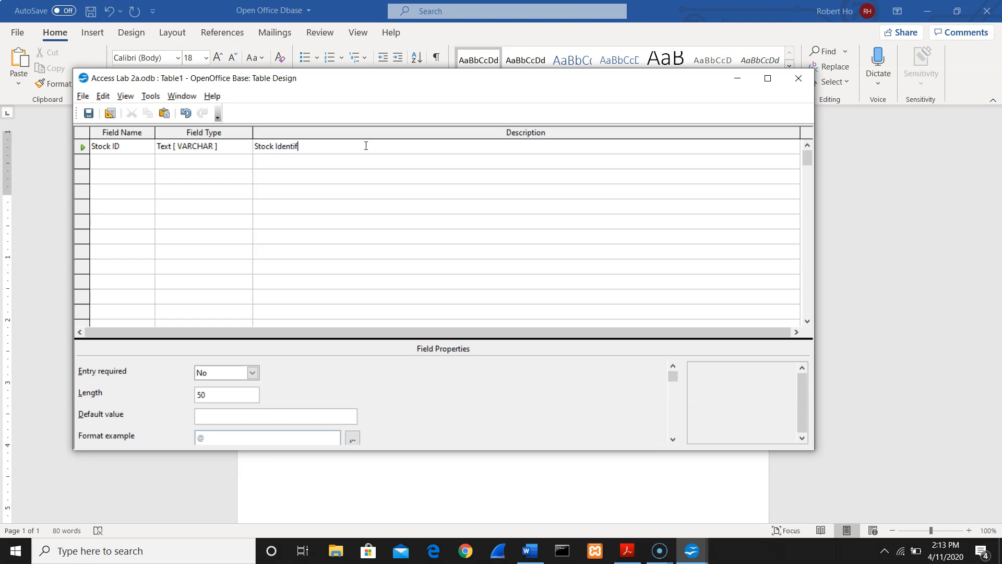
{"action": "key", "text": "BackSpace"}
{"action": "key", "text": "BackSpace"}
{"action": "type", "text": "ication"}
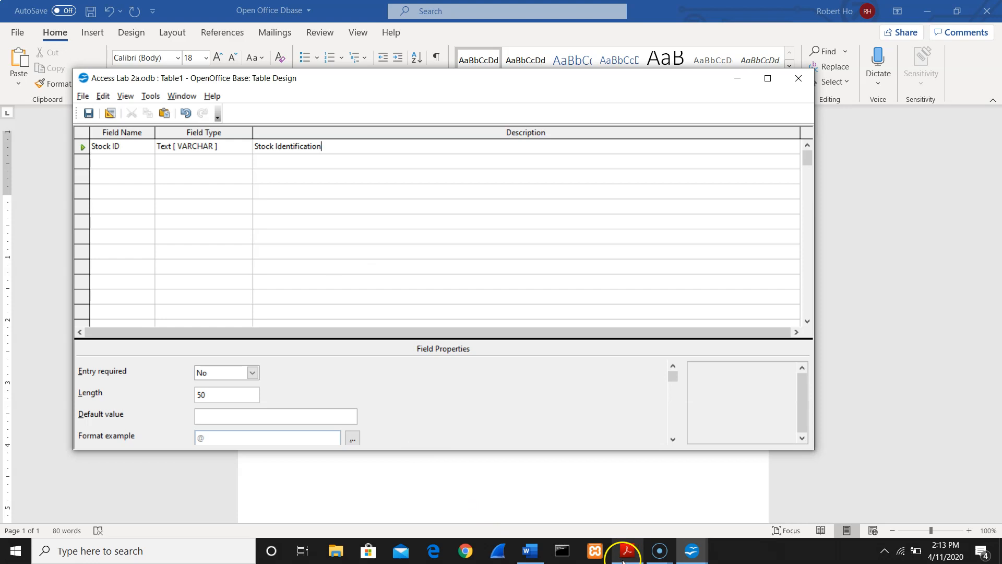
Check the Stock ID field size in Access Lab 2.pdf, and set the Stock ID field's length to 7 in the table design
{"action": "left_click", "coordinate": [622, 560]}
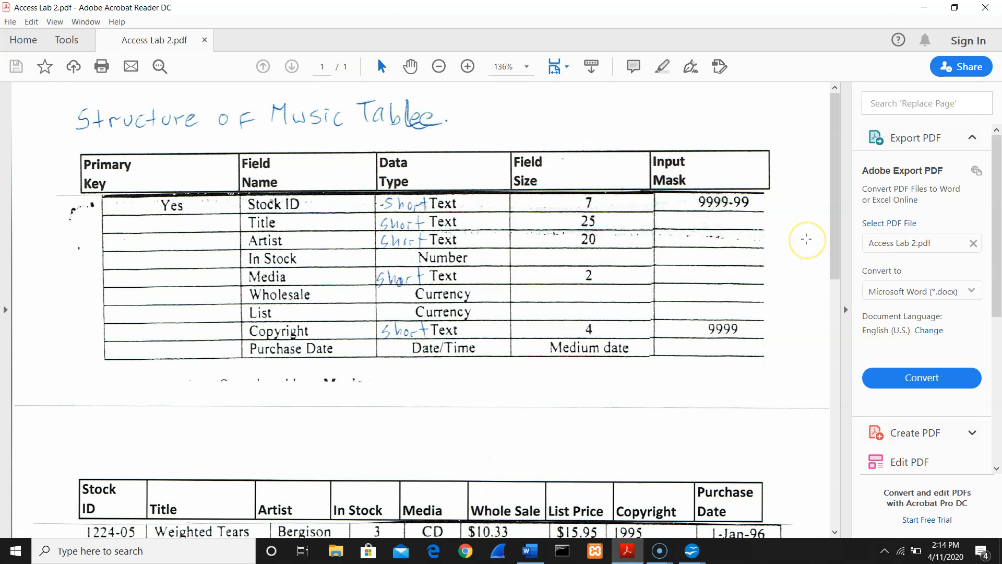
{"action": "left_click", "coordinate": [924, 7]}
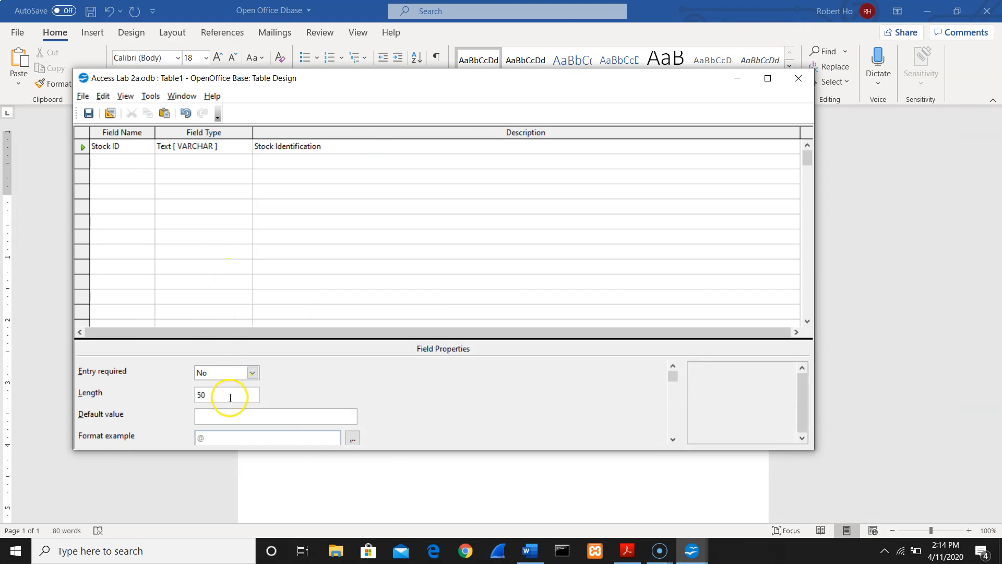
{"action": "left_click", "coordinate": [228, 377]}
{"action": "left_click", "coordinate": [228, 377]}
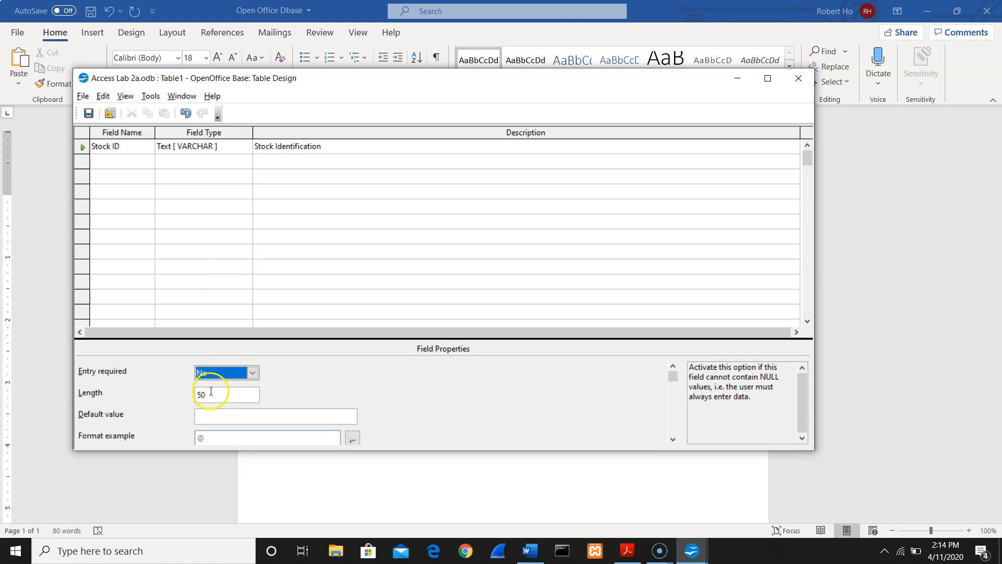
{"action": "left_click", "coordinate": [226, 395]}
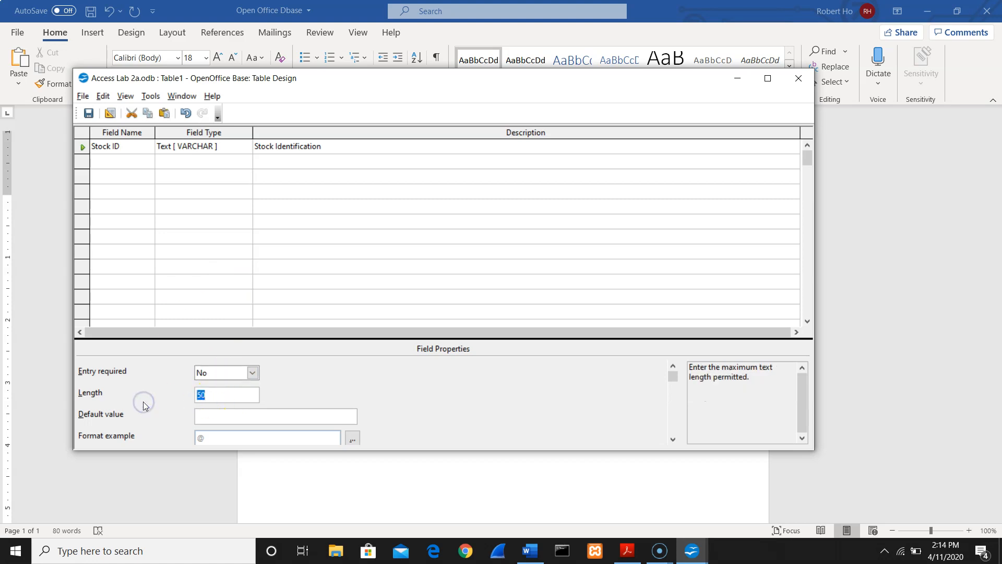
{"action": "type", "text": "7"}
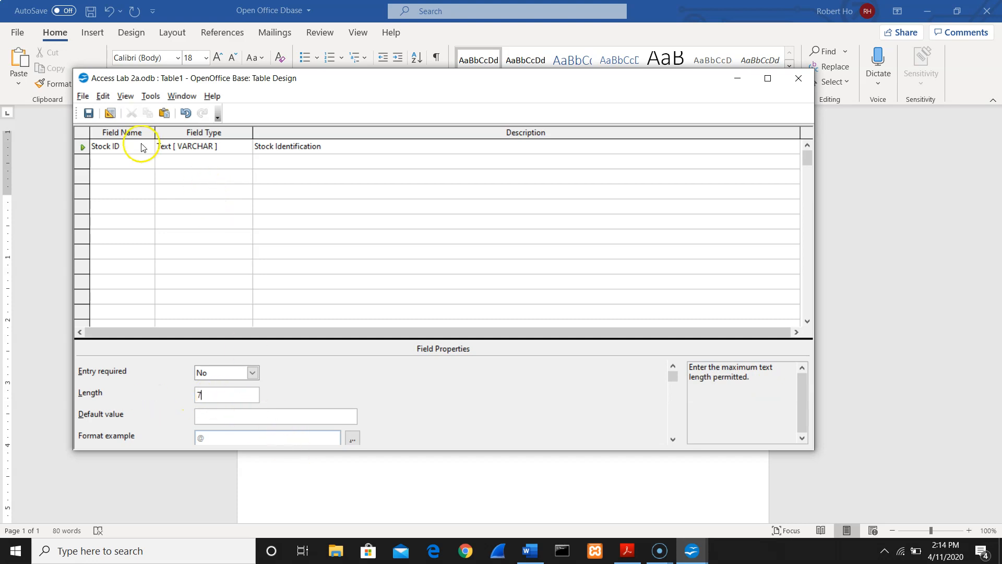
Add a Title text field with the description "The music title" and a length of 25
{"action": "left_click", "coordinate": [116, 161]}
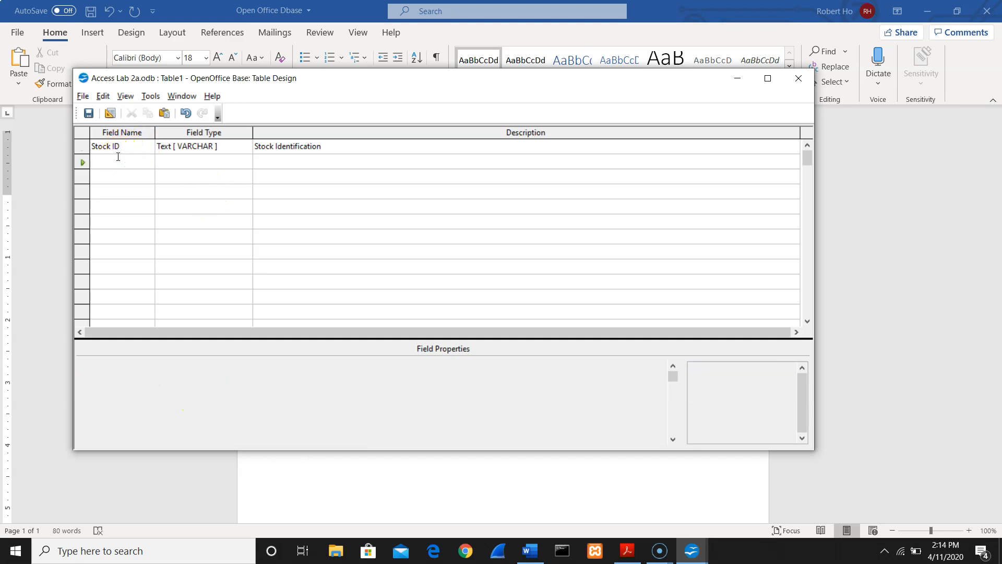
{"action": "type", "text": "Title"}
{"action": "key", "text": "Tab"}
{"action": "key", "text": "Tab"}
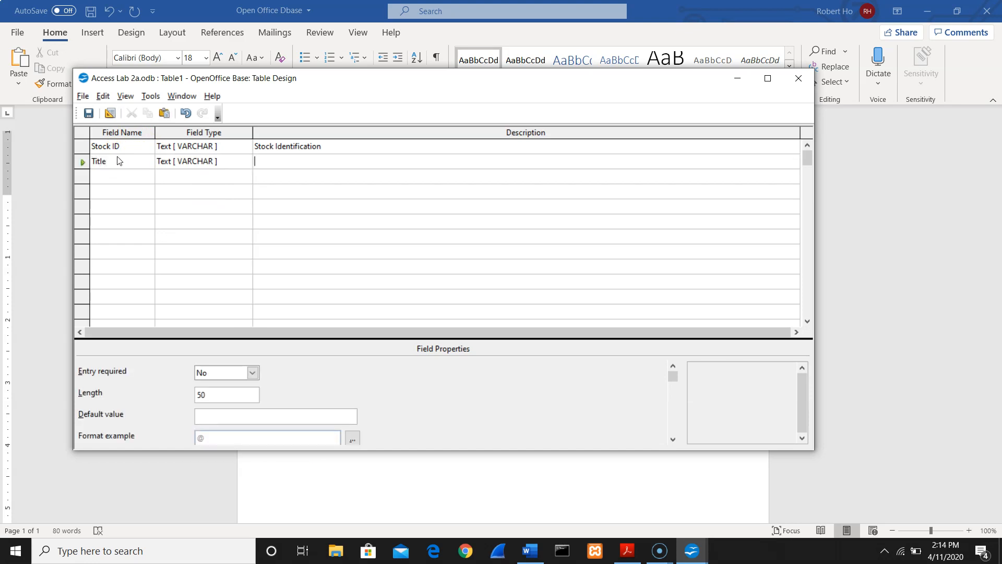
{"action": "type", "text": "The music title"}
{"action": "left_click_drag", "start_coordinate": [215, 395], "coordinate": [149, 398]}
{"action": "type", "text": "25"}
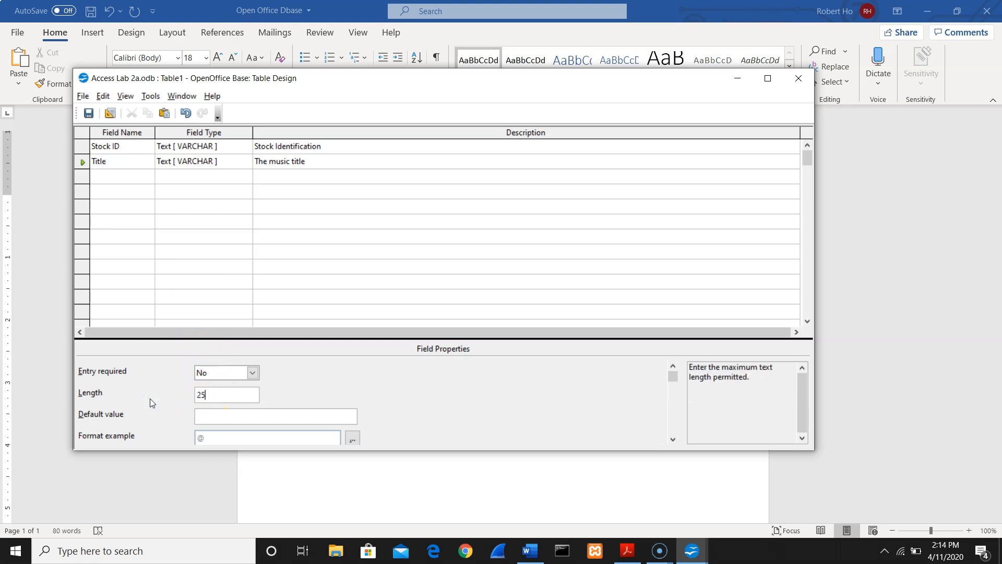
Add an Artist text field with the description "The name of the artist" and a length of 20
{"action": "left_click", "coordinate": [121, 174]}
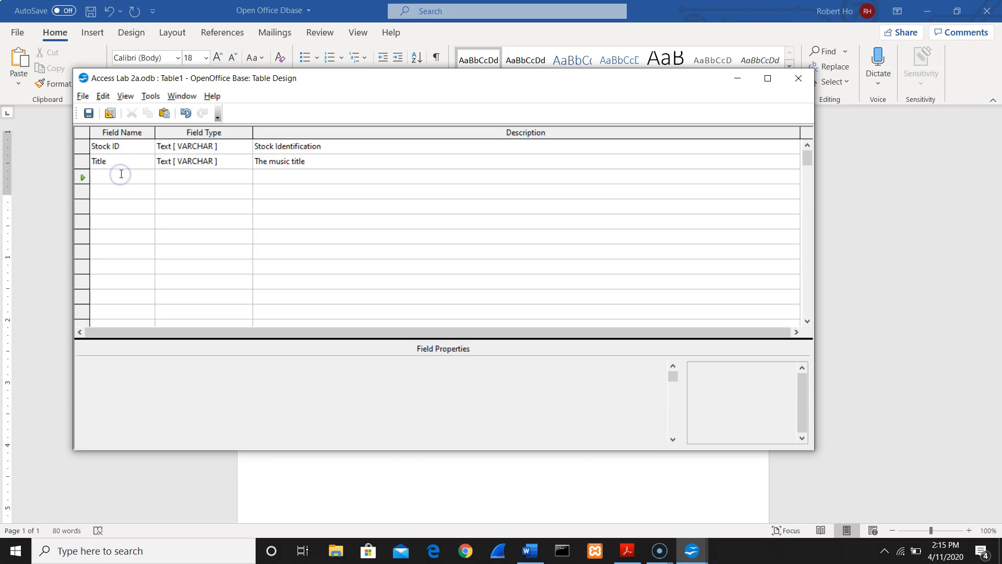
{"action": "type", "text": "Artist"}
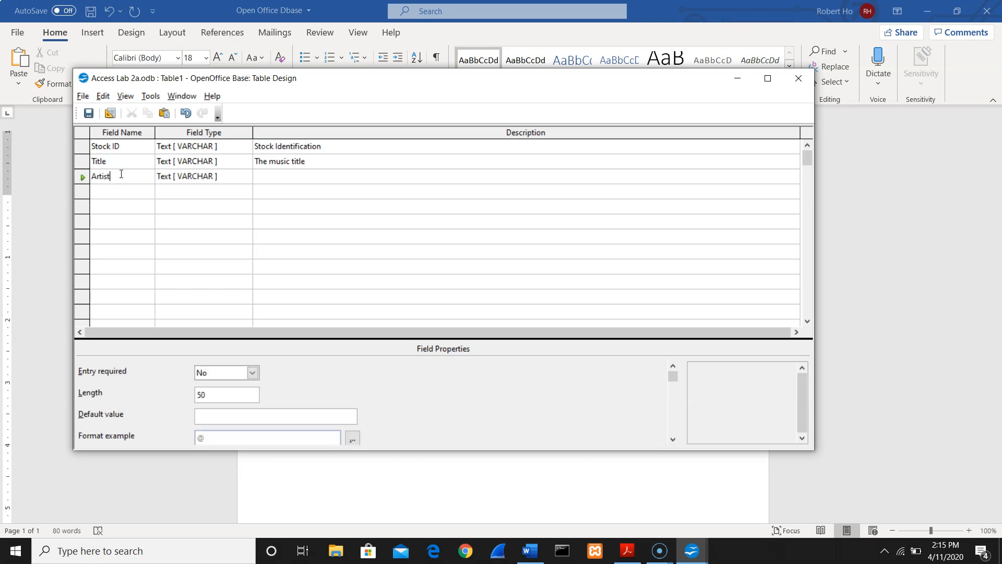
{"action": "key", "text": "Tab"}
{"action": "key", "text": "Tab"}
{"action": "type", "text": "Tha"}
{"action": "type", "text": " name of the"}
{"action": "type", "text": " artist"}
{"action": "double_click", "coordinate": [209, 394]}
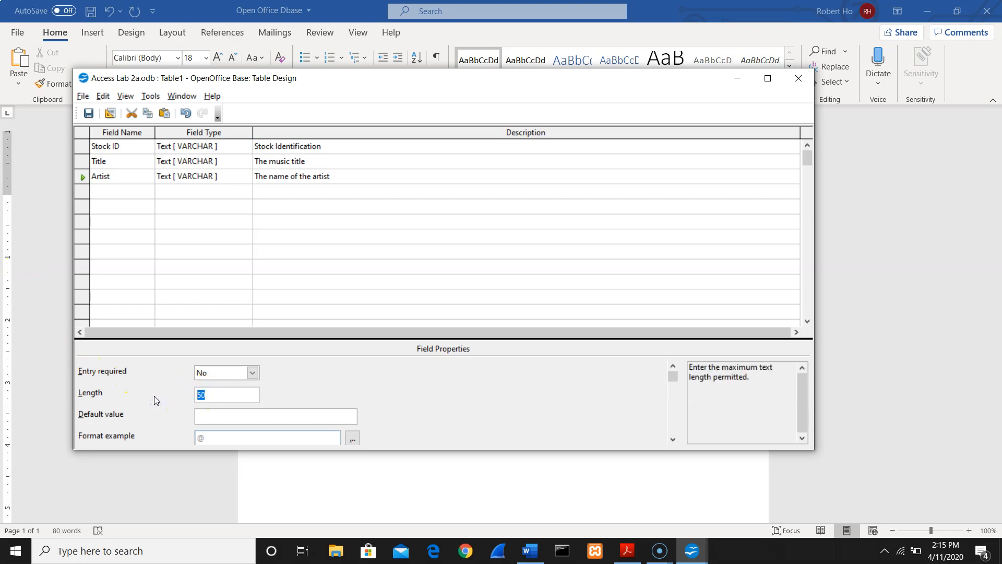
{"action": "type", "text": "20"}
Add an In Stock field of type Number [ NUMERIC ] with the description "Quantity on Hand"
{"action": "left_click", "coordinate": [104, 192]}
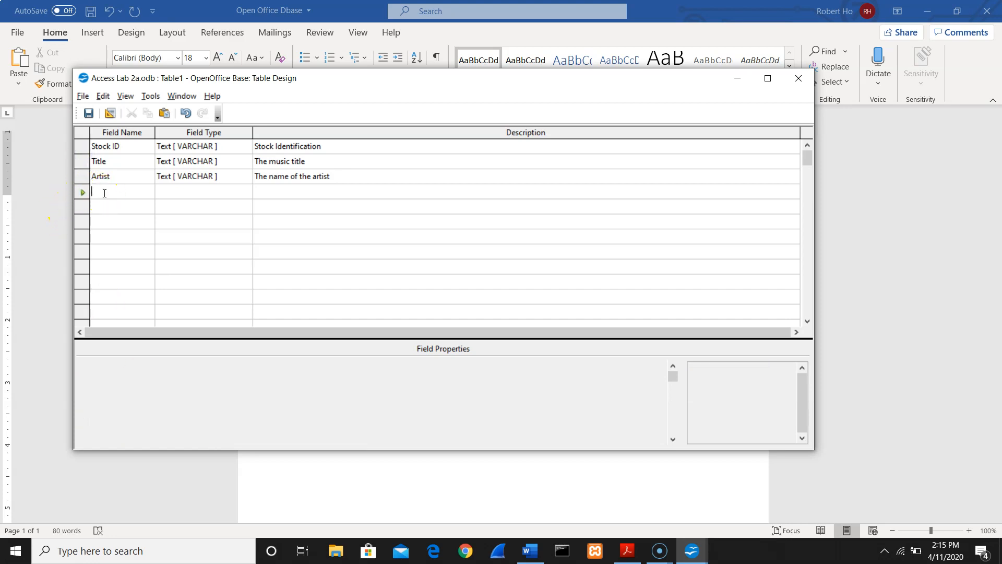
{"action": "type", "text": "In S"}
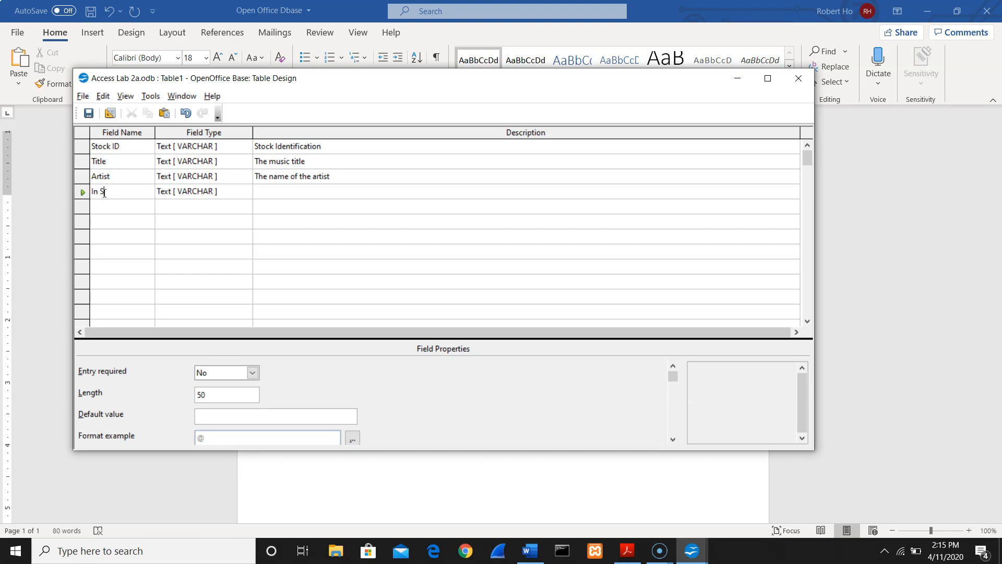
{"action": "type", "text": "tock"}
{"action": "left_click", "coordinate": [235, 192]}
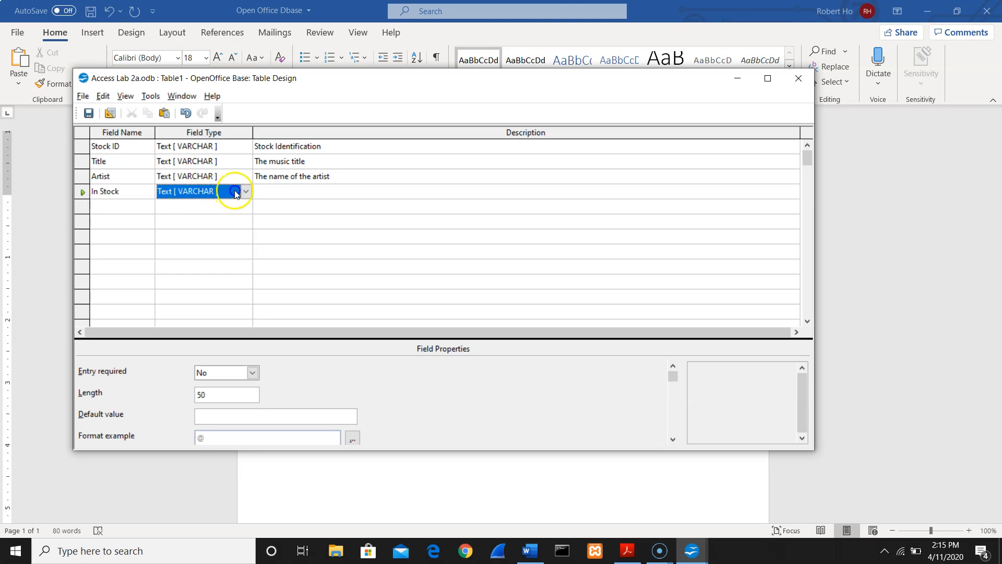
{"action": "left_click", "coordinate": [245, 192]}
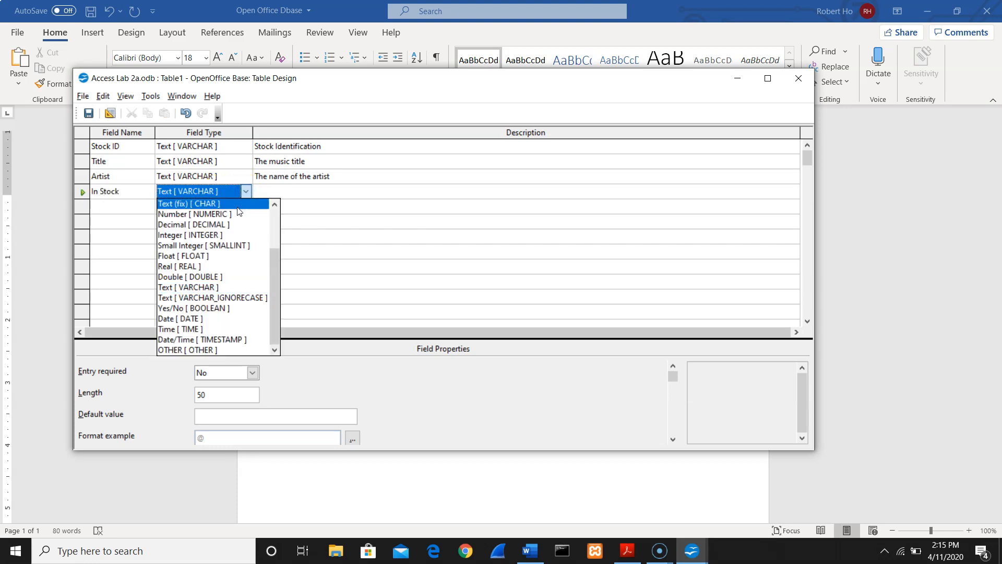
{"action": "left_click", "coordinate": [231, 220]}
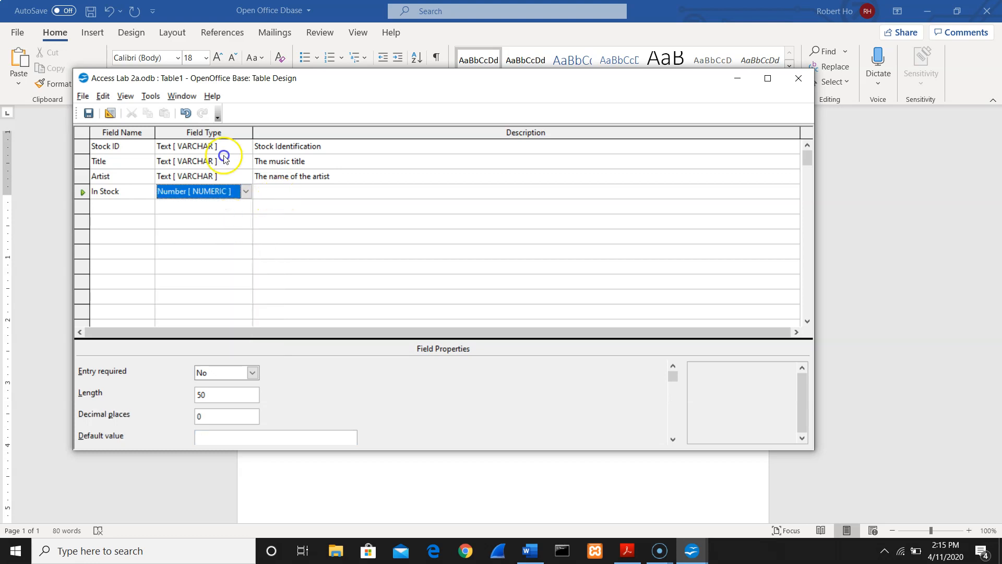
{"action": "left_click", "coordinate": [282, 194]}
{"action": "type", "text": "Quant"}
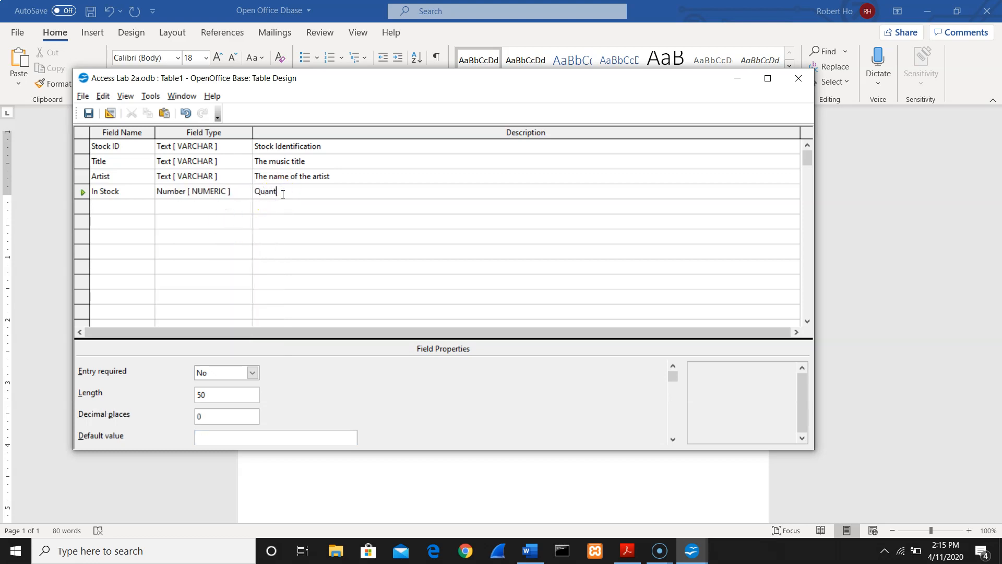
{"action": "type", "text": "ity of"}
{"action": "key", "text": "BackSpace"}
{"action": "type", "text": "n Hand"}
Add a Media text field with the description "CD DVD or CS - Cassete" and a length of 2
{"action": "left_click", "coordinate": [142, 207]}
{"action": "type", "text": "Media"}
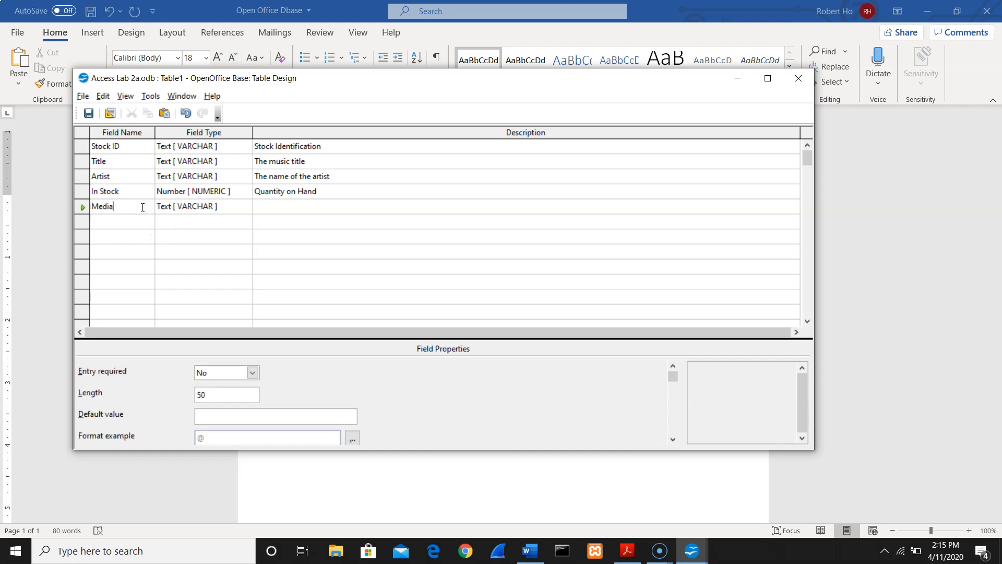
{"action": "key", "text": "Tab"}
{"action": "key", "text": "Tab"}
{"action": "type", "text": "CD DVD or CS -"}
{"action": "type", "text": "Cassete"}
{"action": "left_click", "coordinate": [125, 228]}
{"action": "left_click", "coordinate": [130, 221]}
{"action": "left_click", "coordinate": [212, 394]}
{"action": "key", "text": "BackSpace"}
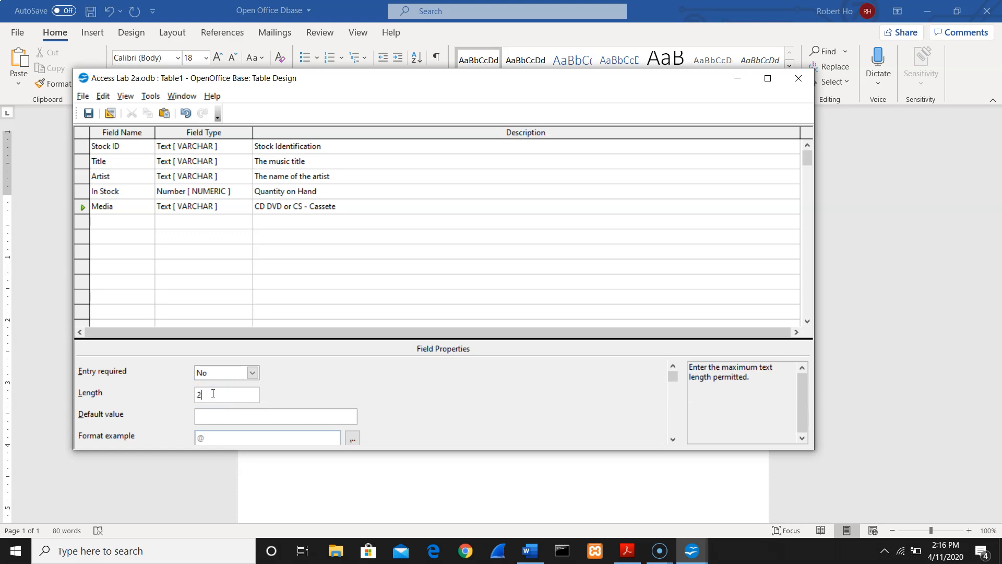
{"action": "type", "text": "2"}
Add a Wholesale field below Media and set its type to Decimal [ DECIMAL ]
{"action": "left_click", "coordinate": [129, 223]}
{"action": "type", "text": "Whole"}
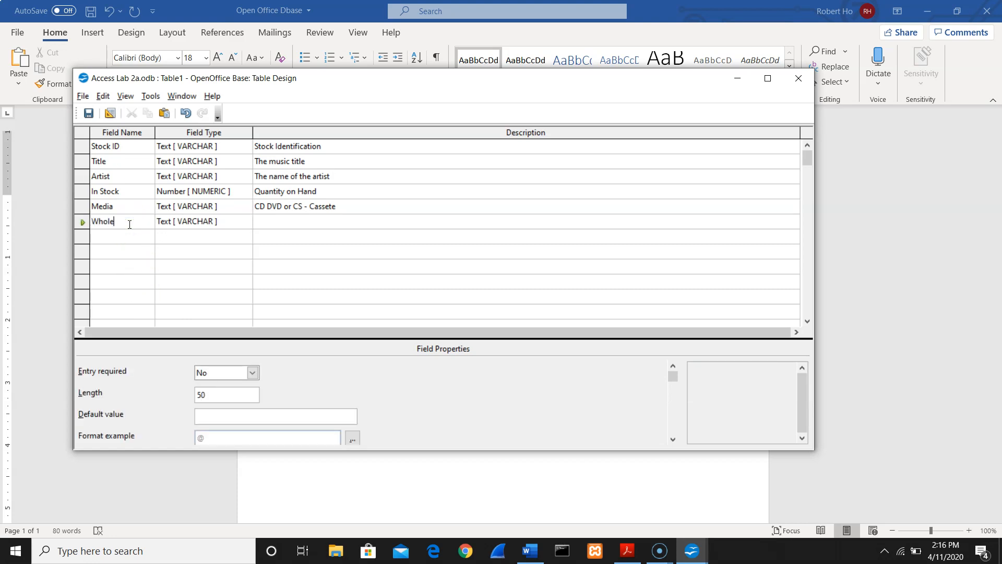
{"action": "type", "text": "sale"}
{"action": "left_click", "coordinate": [243, 223]}
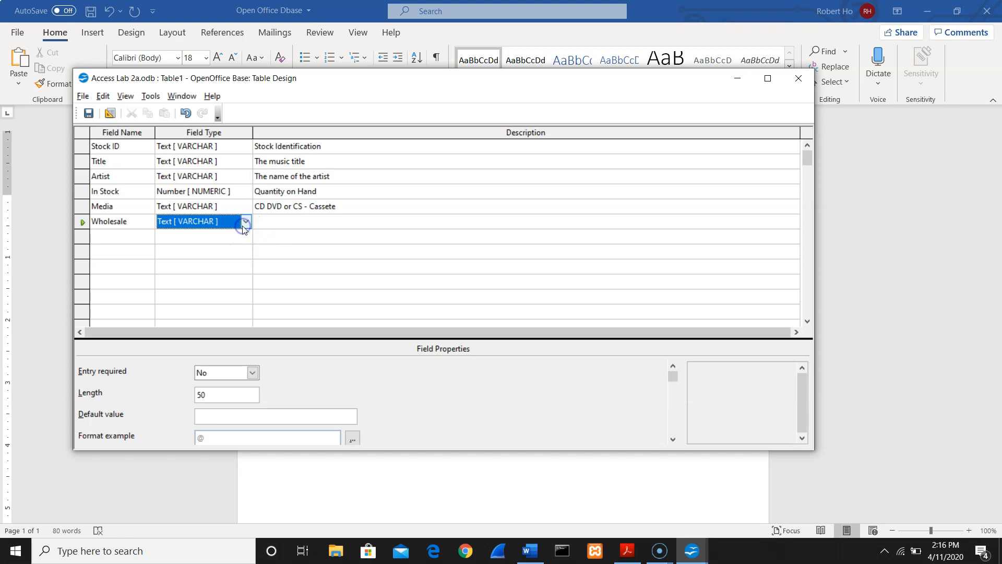
{"action": "left_click", "coordinate": [246, 223]}
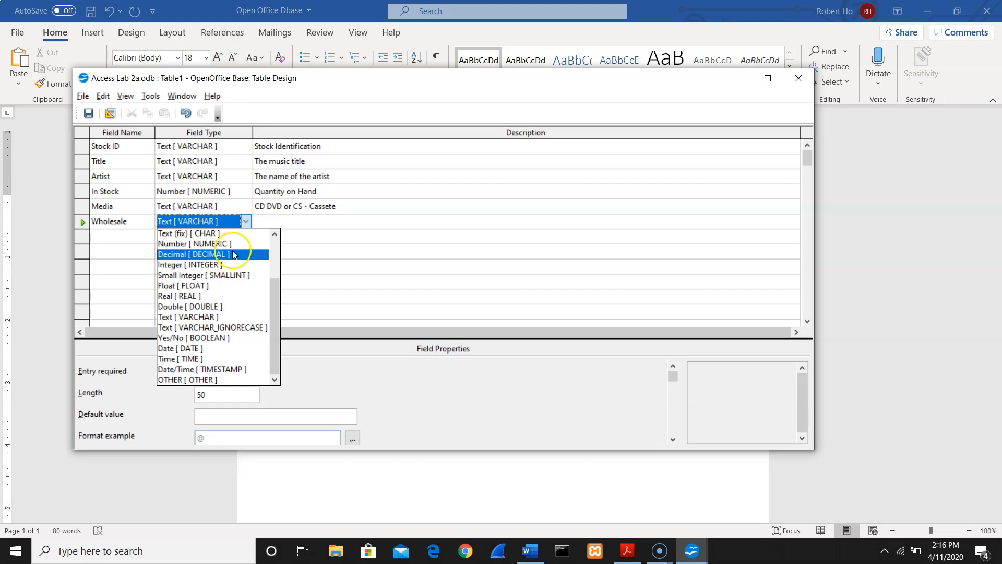
{"action": "left_click", "coordinate": [233, 254]}
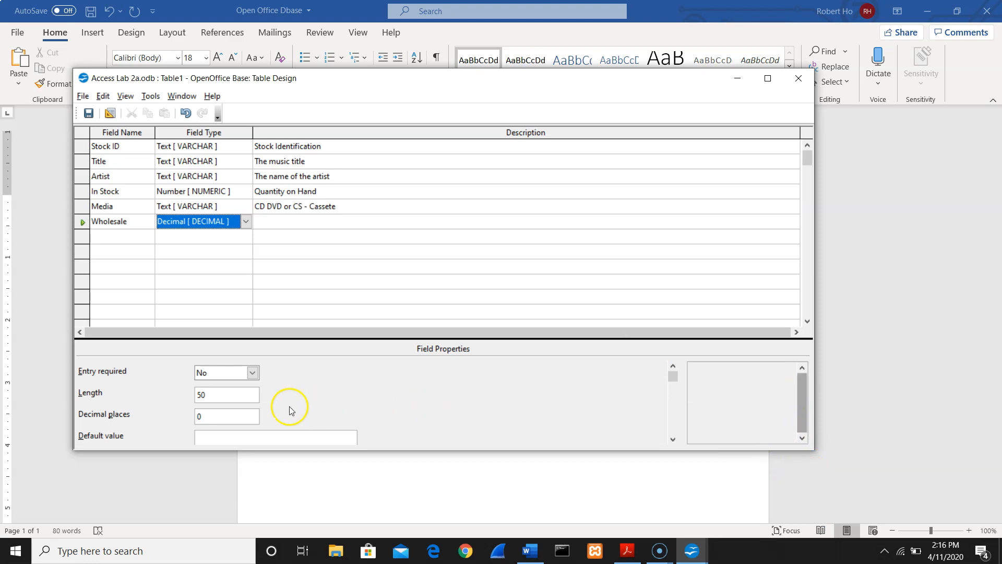
Format the Wholesale field as USD currency with two decimal places and describe it as "Wholesale Price"
{"action": "left_click", "coordinate": [281, 438]}
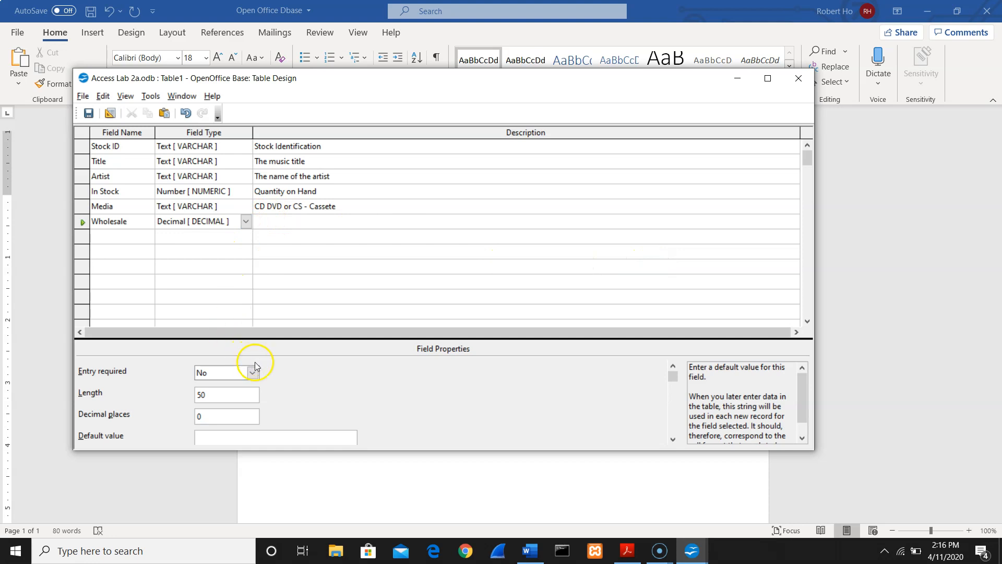
{"action": "left_click", "coordinate": [765, 78]}
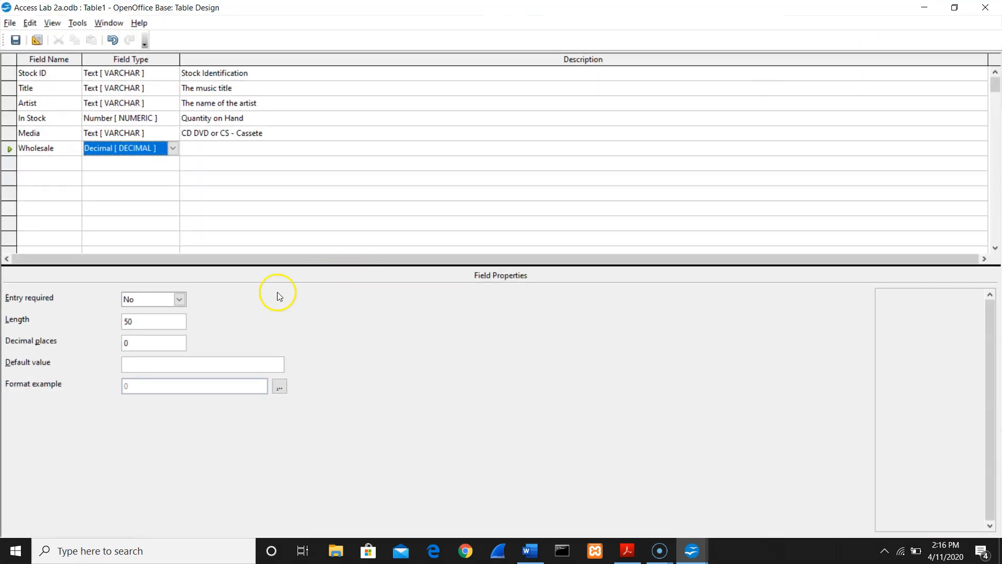
{"action": "left_click", "coordinate": [280, 388]}
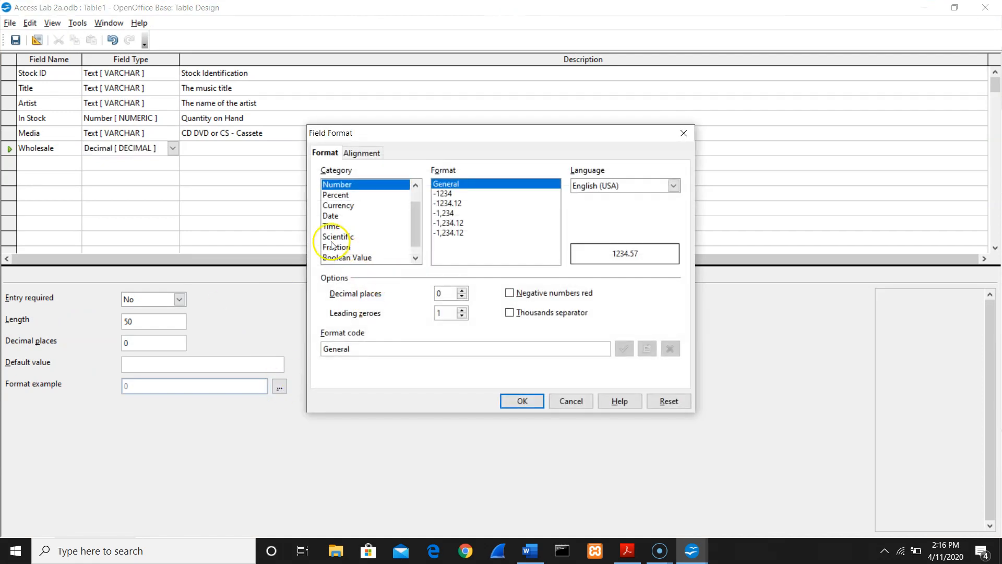
{"action": "left_click", "coordinate": [357, 209]}
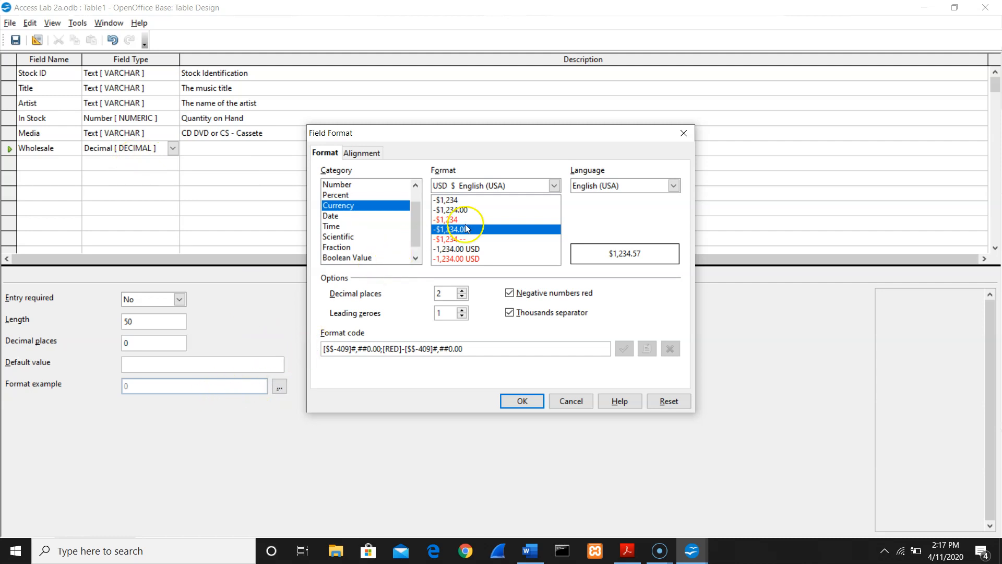
{"action": "left_click", "coordinate": [522, 401]}
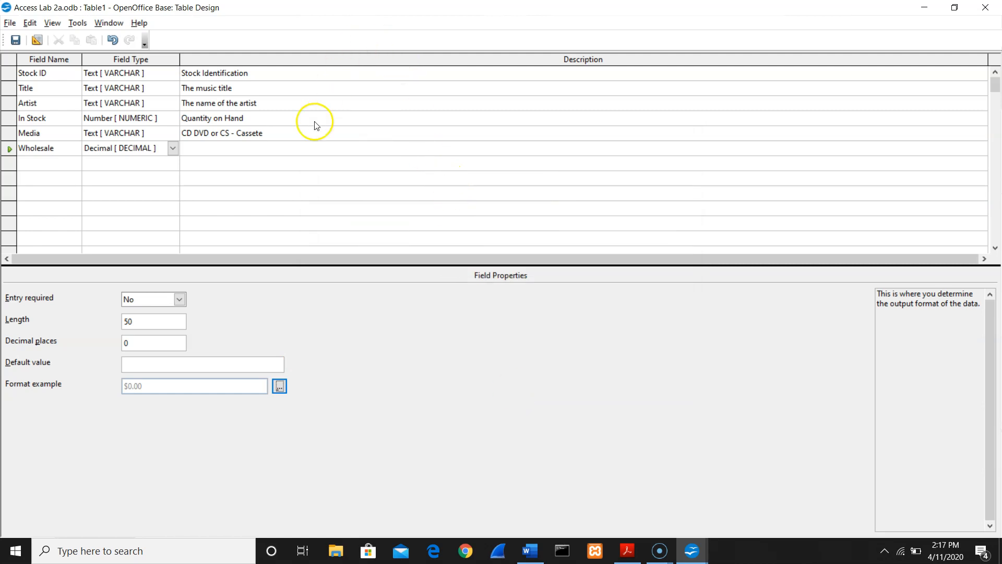
{"action": "left_click", "coordinate": [307, 147]}
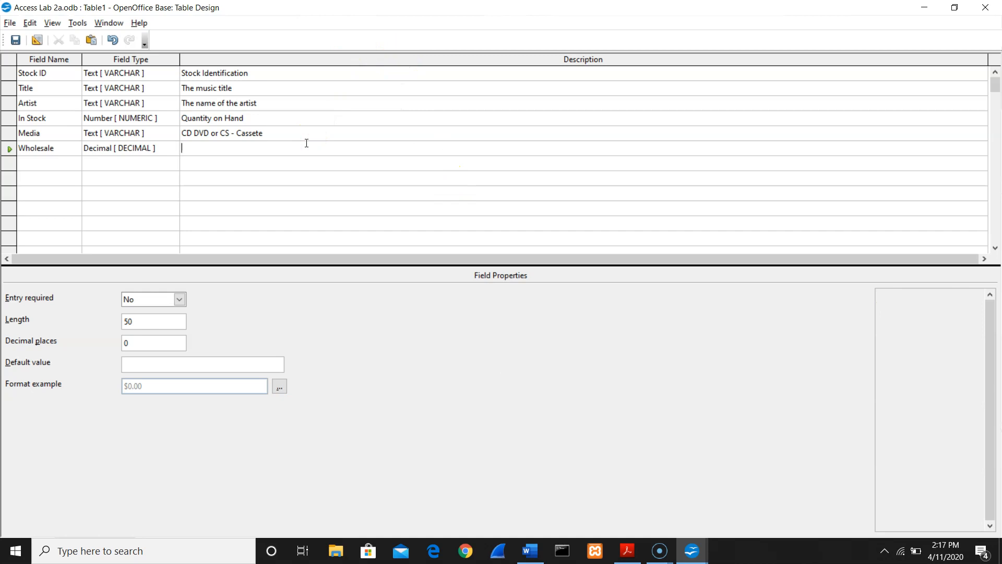
{"action": "type", "text": "Wholesale Price"}
Add a List field below Wholesale and set its type to Decimal [ DECIMAL ]
{"action": "left_click", "coordinate": [73, 165]}
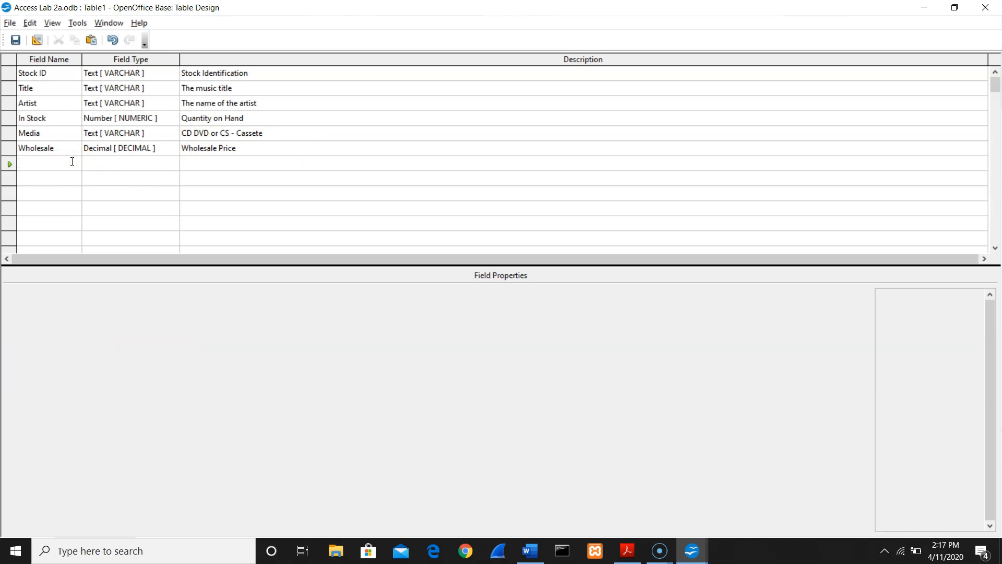
{"action": "type", "text": "List"}
{"action": "key", "text": "Tab"}
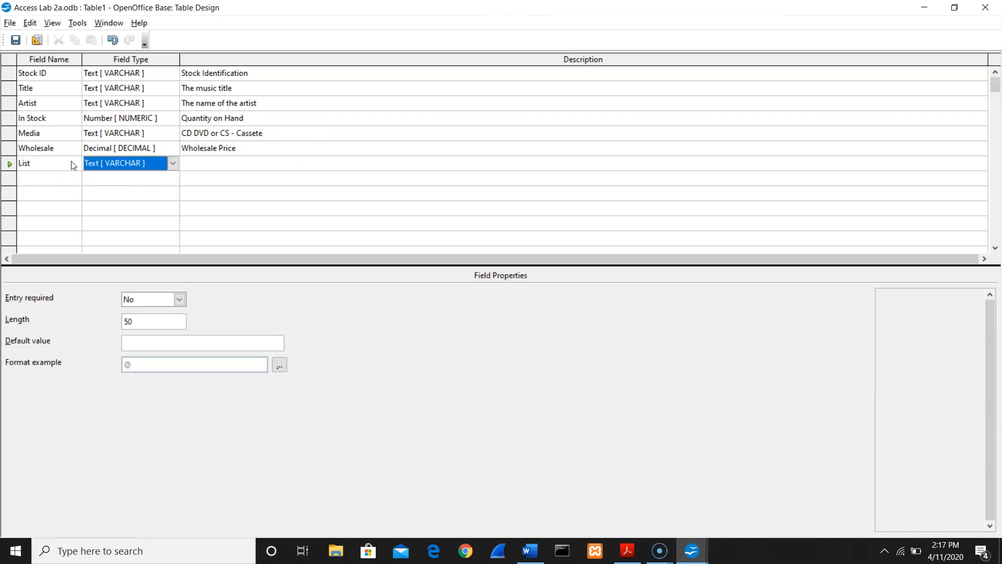
{"action": "key", "text": "d"}
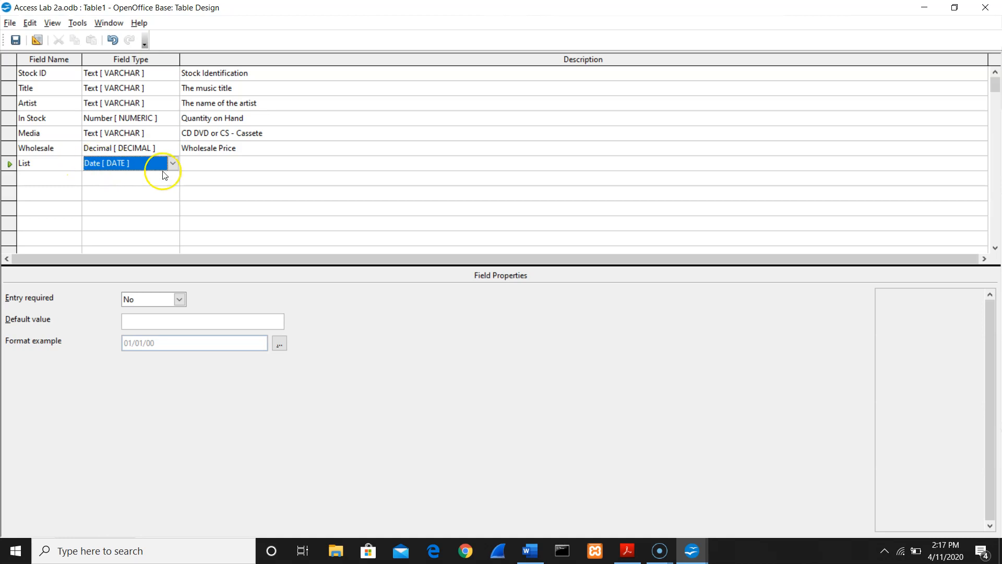
{"action": "left_click", "coordinate": [173, 162]}
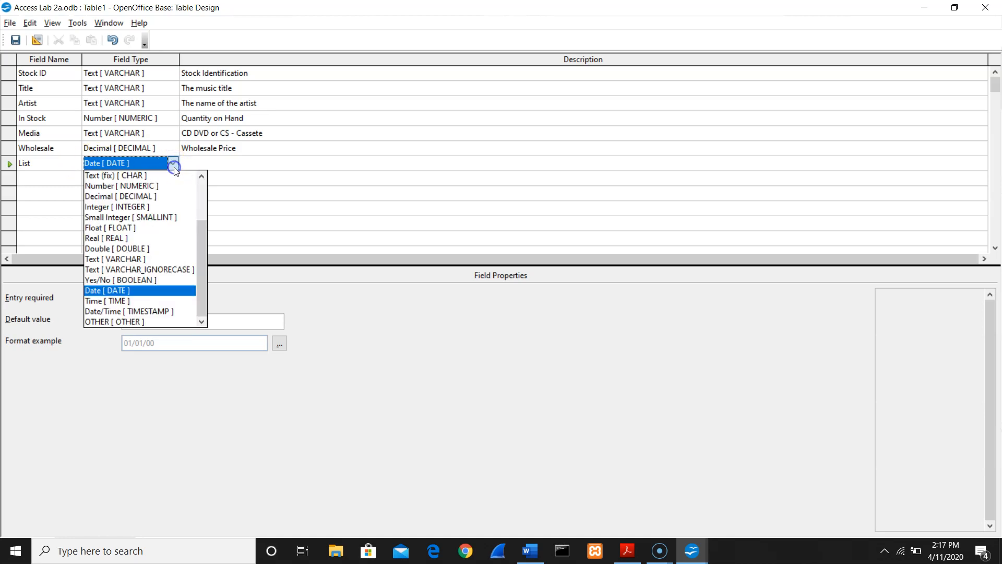
{"action": "left_click", "coordinate": [153, 197]}
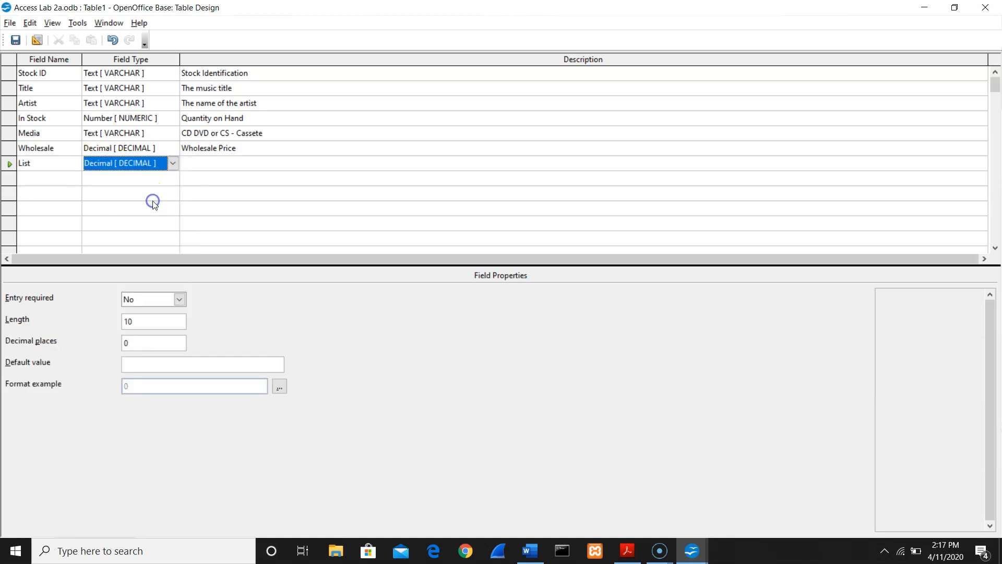
Format the List field as USD currency with two decimal places and describe it as "List Price"
{"action": "left_click", "coordinate": [280, 388]}
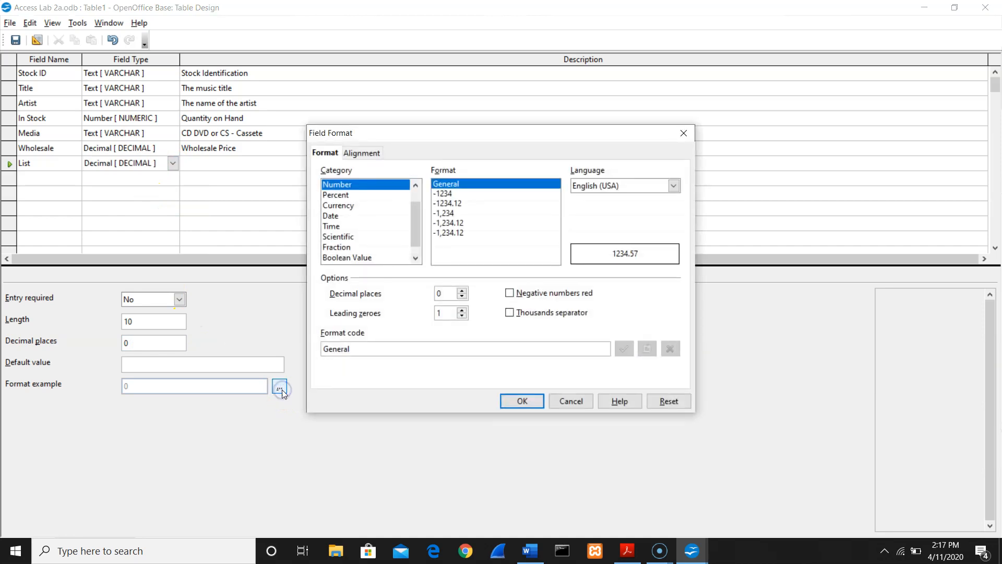
{"action": "left_click", "coordinate": [345, 205]}
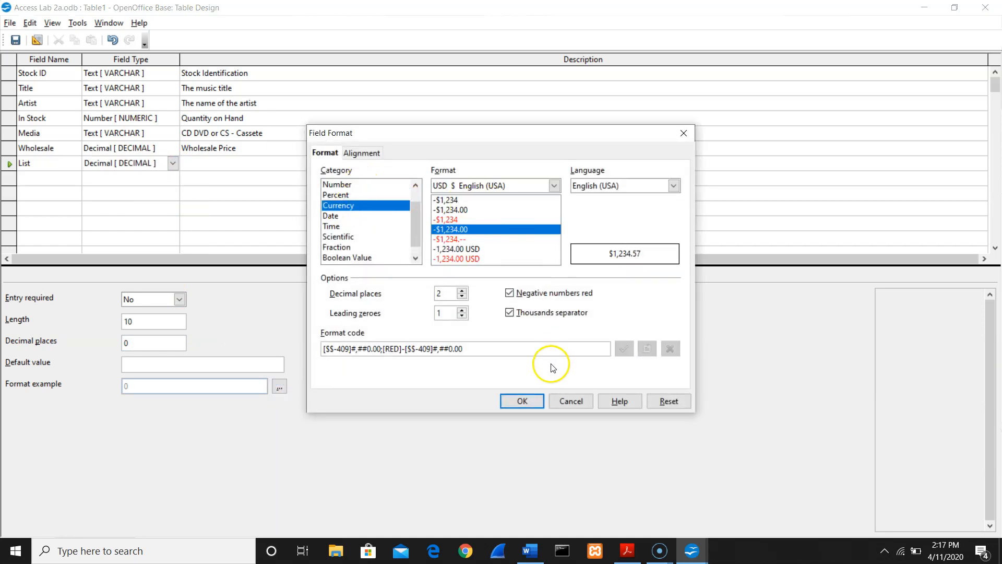
{"action": "left_click", "coordinate": [520, 402]}
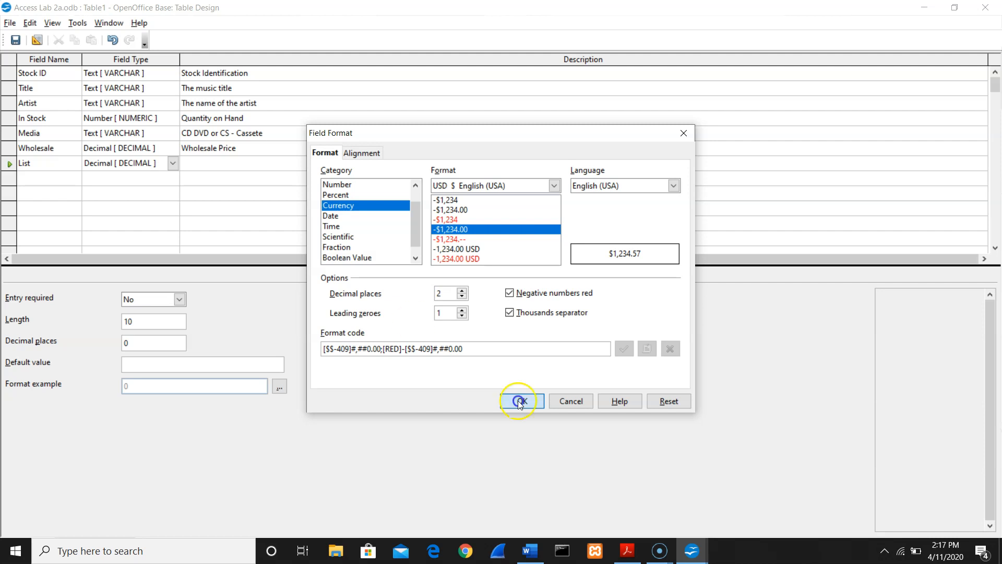
{"action": "left_click", "coordinate": [356, 161]}
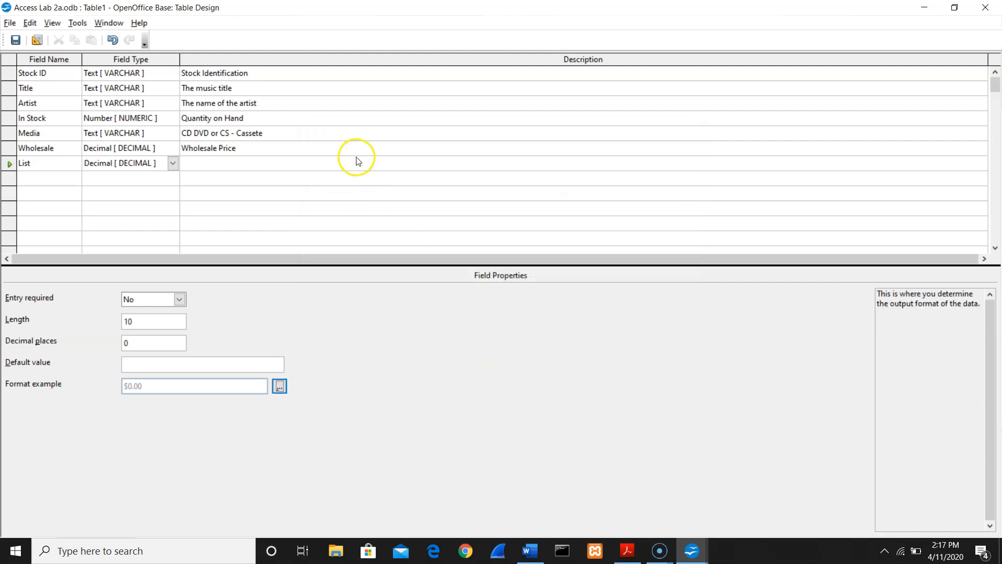
{"action": "left_click", "coordinate": [219, 162]}
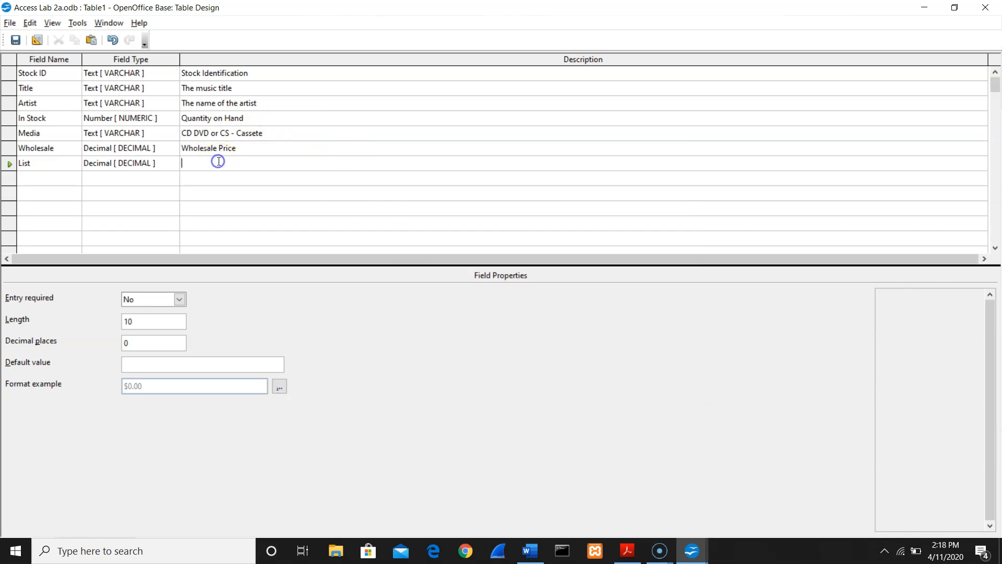
{"action": "type", "text": "List Price"}
Add a Copyright field of type Text [ VARCHAR ] below List
{"action": "left_click", "coordinate": [45, 179]}
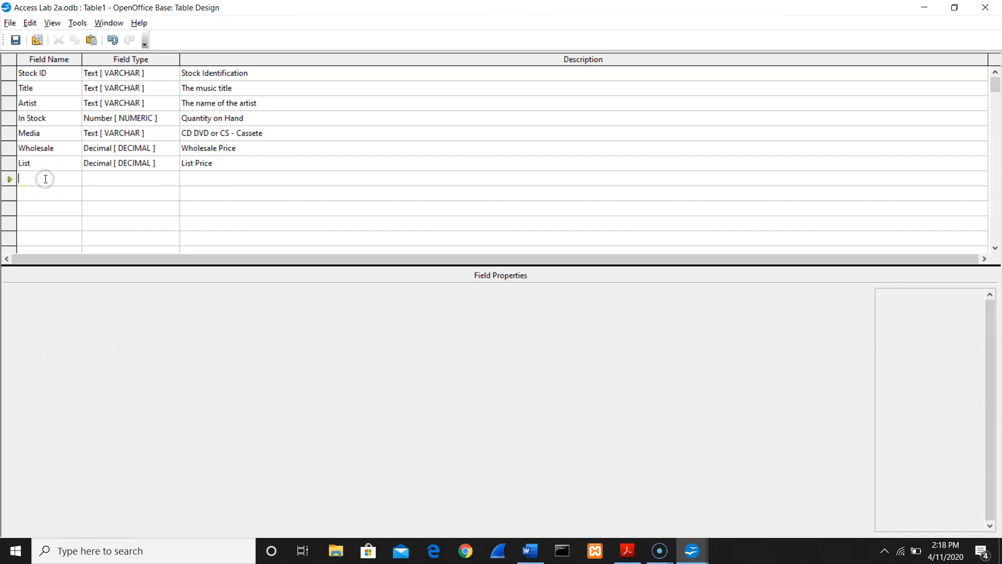
{"action": "type", "text": "C"}
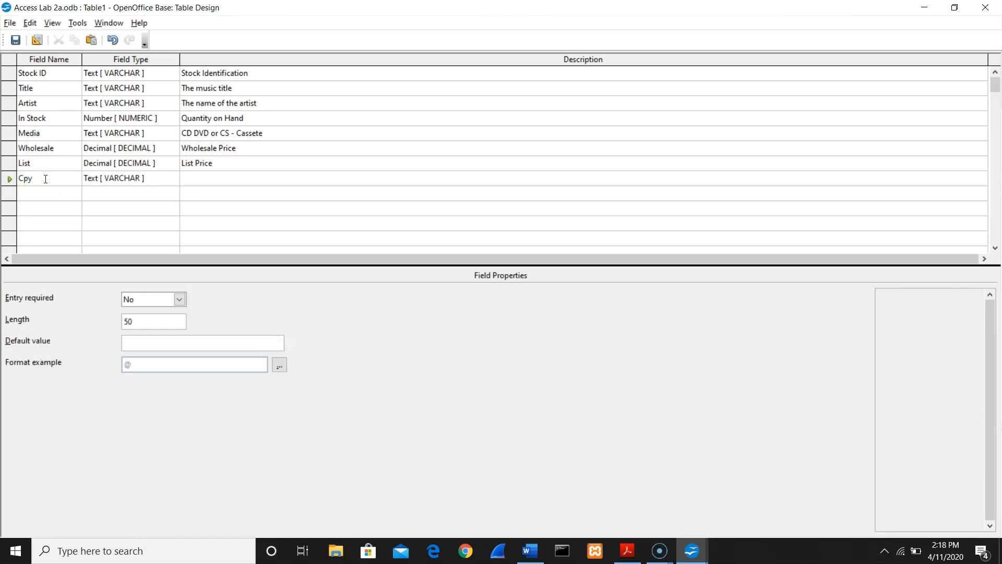
{"action": "type", "text": "opyright"}
{"action": "key", "text": "Tab"}
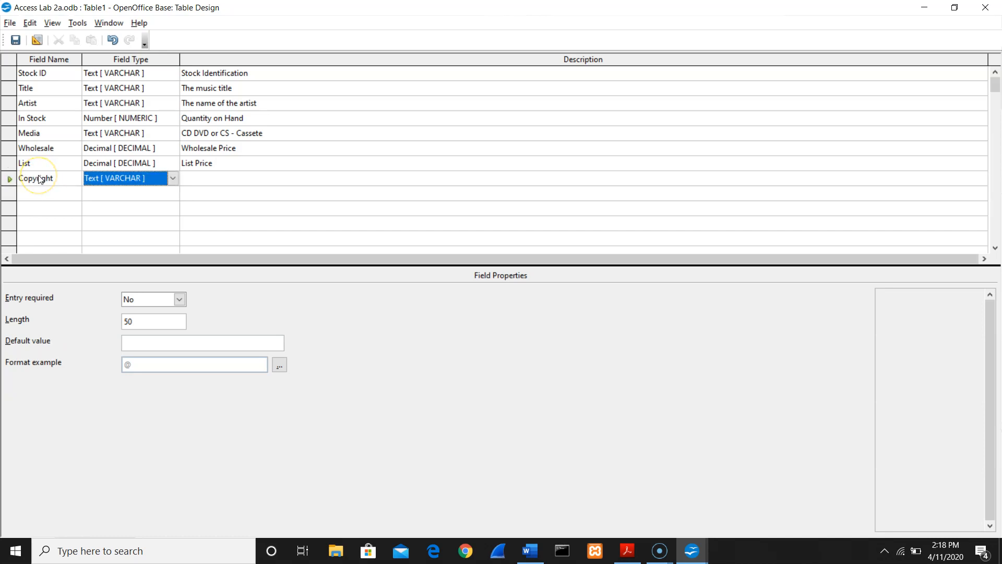
{"action": "key", "text": "Tab"}
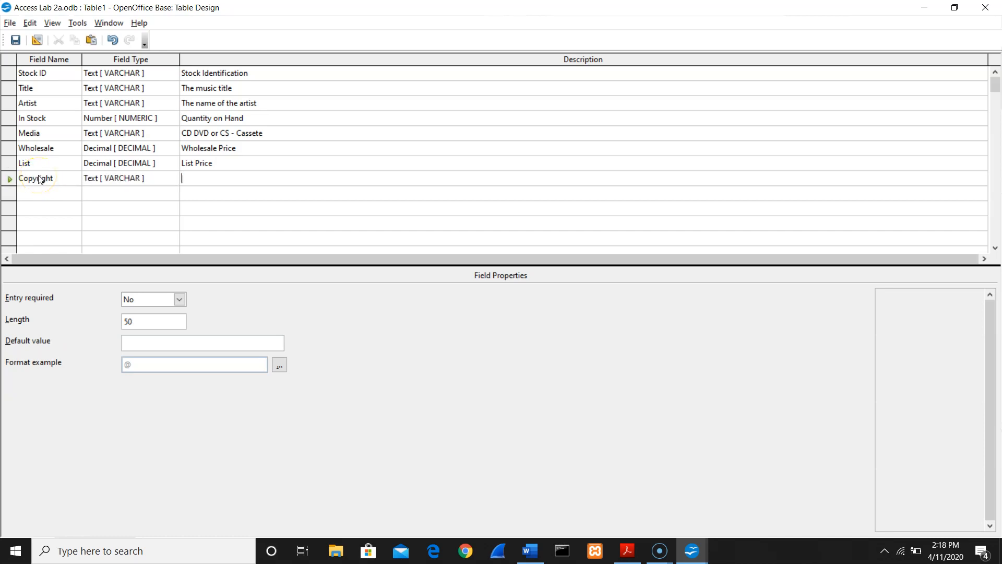
Describe the Copyright field as "The Date of Copyright" and set its length to 4
{"action": "type", "text": "The date"}
{"action": "key", "text": "BackSpace"}
{"action": "key", "text": "BackSpace"}
{"action": "key", "text": "BackSpace"}
{"action": "key", "text": "BackSpace"}
{"action": "type", "text": "Dateof C"}
{"action": "key", "text": "BackSpace"}
{"action": "key", "text": "BackSpace"}
{"action": "key", "text": "BackSpace"}
{"action": "key", "text": "BackSpace"}
{"action": "type", "text": "of Copyright"}
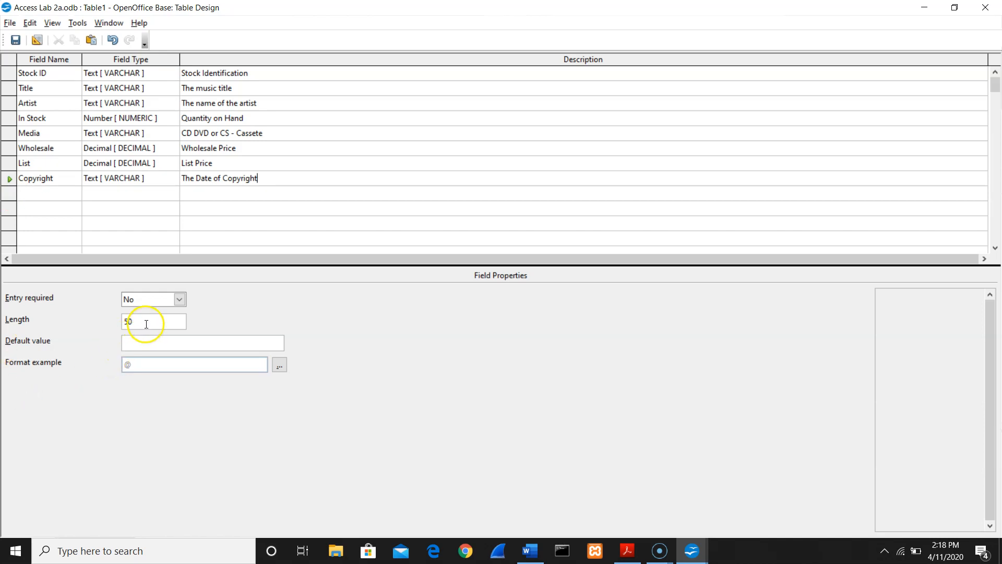
{"action": "left_click_drag", "start_coordinate": [141, 322], "coordinate": [72, 320]}
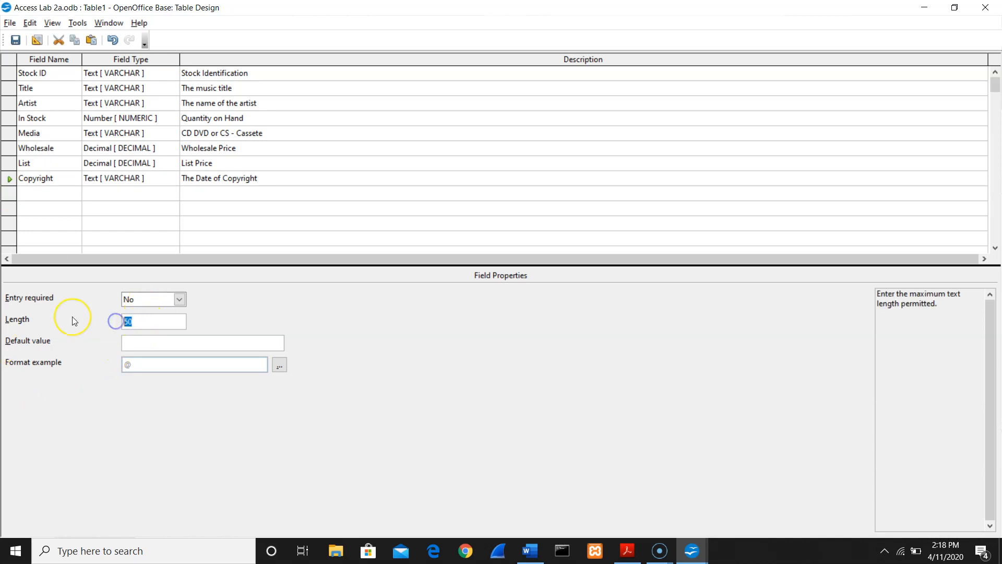
{"action": "type", "text": "4"}
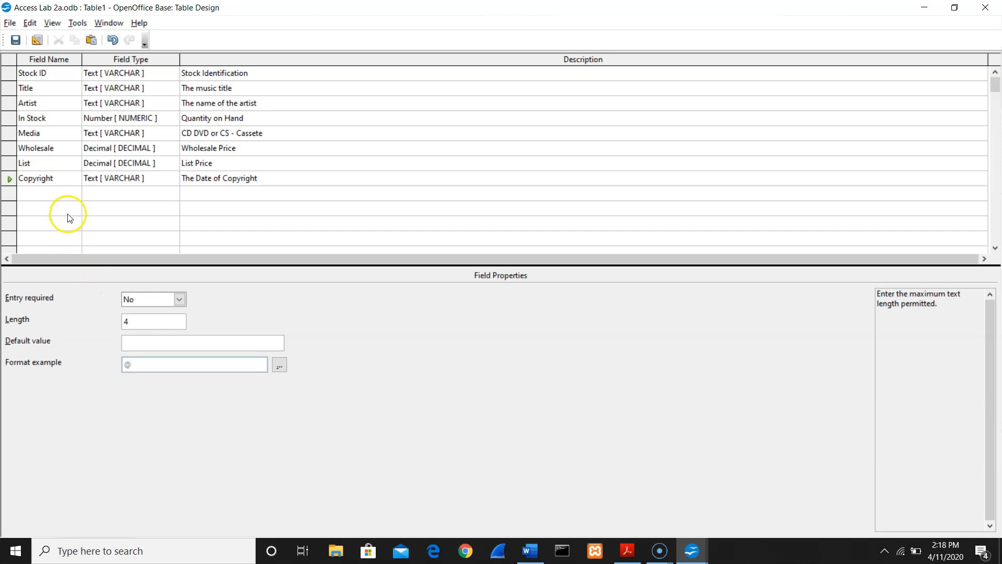
Add a Purchase Date field of type Date [ DATE ] with the description "The Purchase Date"
{"action": "left_click", "coordinate": [62, 199]}
{"action": "type", "text": "P"}
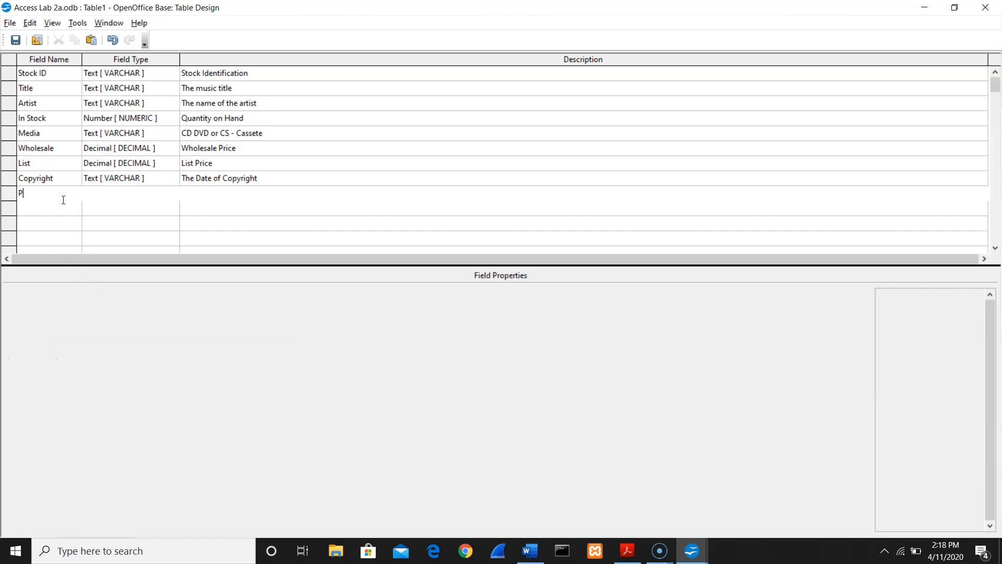
{"action": "type", "text": "uracas"}
{"action": "key", "text": "BackSpace"}
{"action": "key", "text": "BackSpace"}
{"action": "type", "text": "hase Date"}
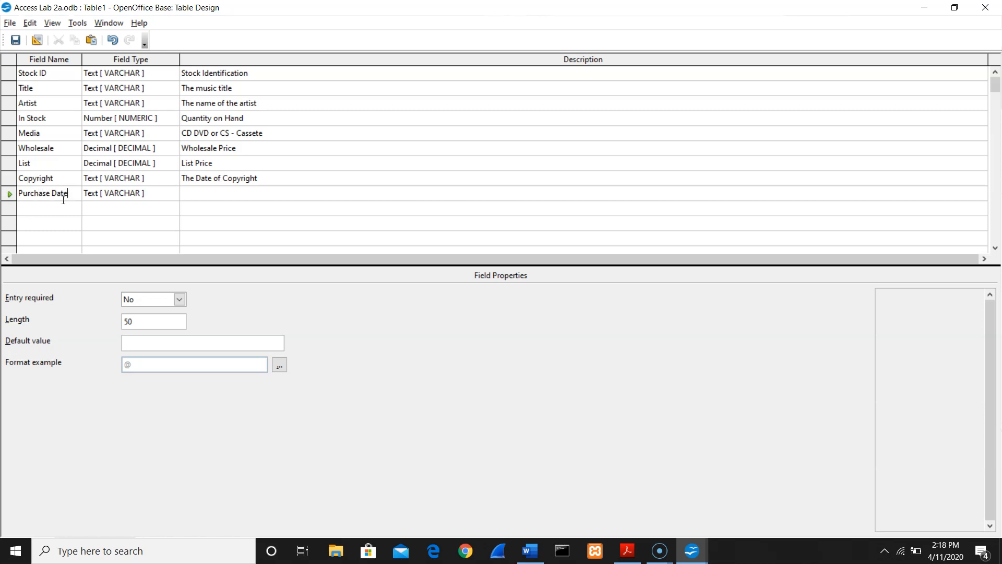
{"action": "key", "text": "Tab"}
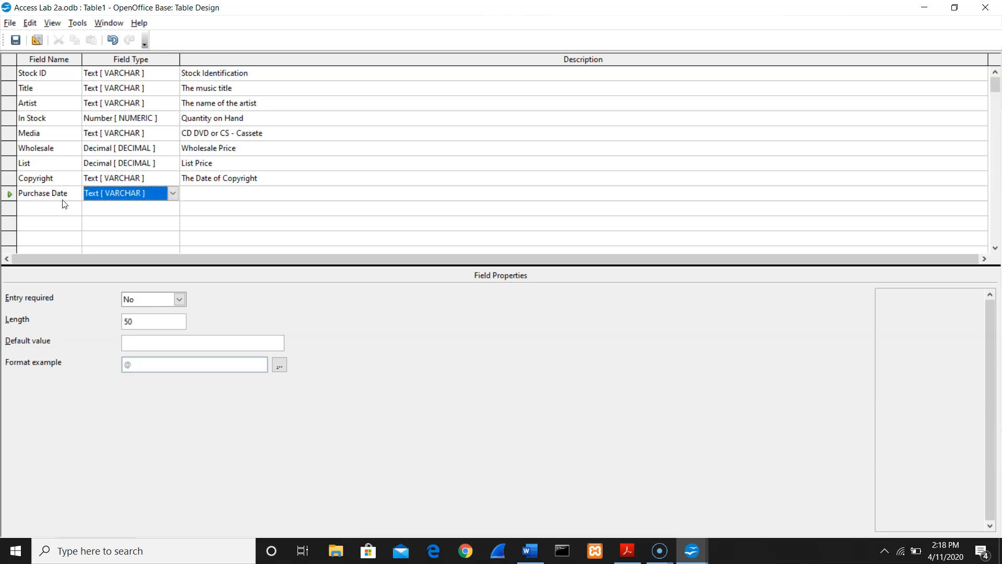
{"action": "left_click", "coordinate": [172, 194]}
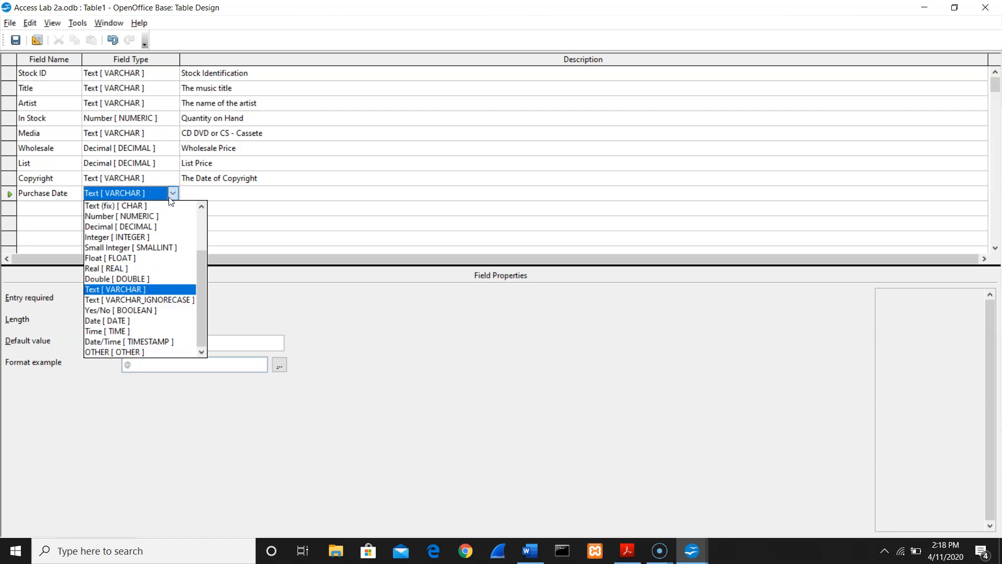
{"action": "left_click", "coordinate": [144, 320]}
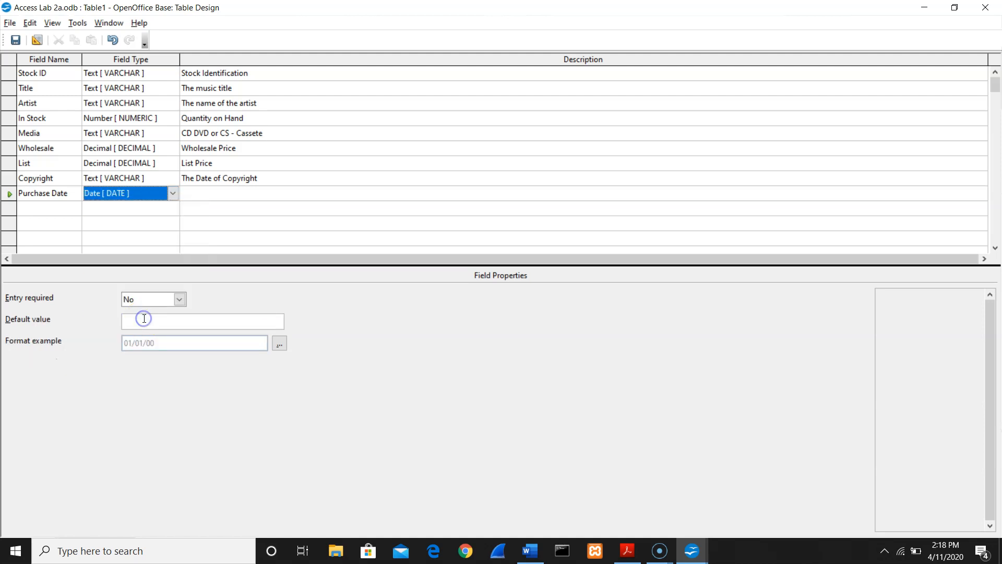
{"action": "left_click", "coordinate": [231, 196]}
{"action": "type", "text": "The Purchas"}
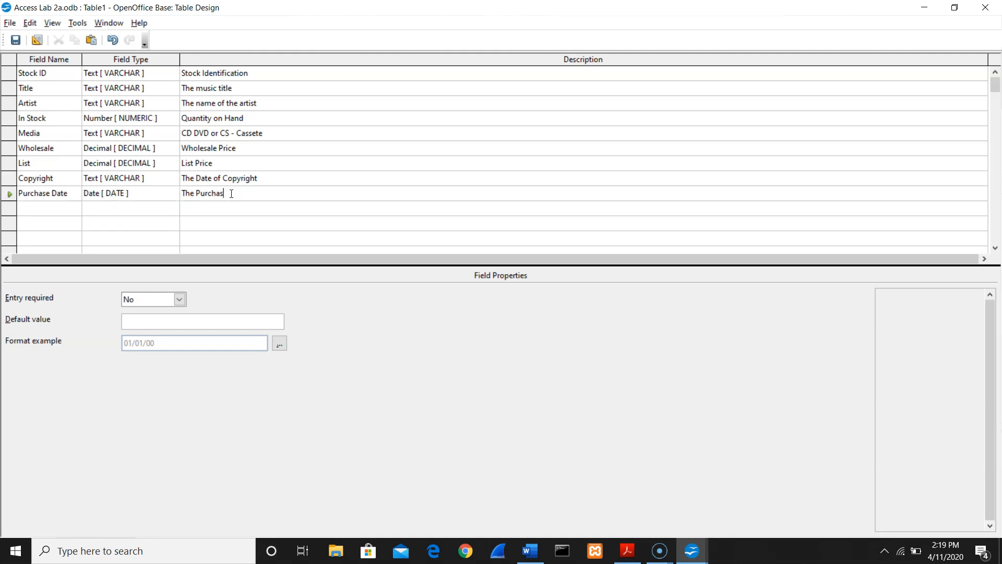
{"action": "type", "text": "e Date"}
Check the Music table structure in the Access Lab 2 PDF and inspect the format options for the Stock ID field
{"action": "left_click", "coordinate": [627, 551]}
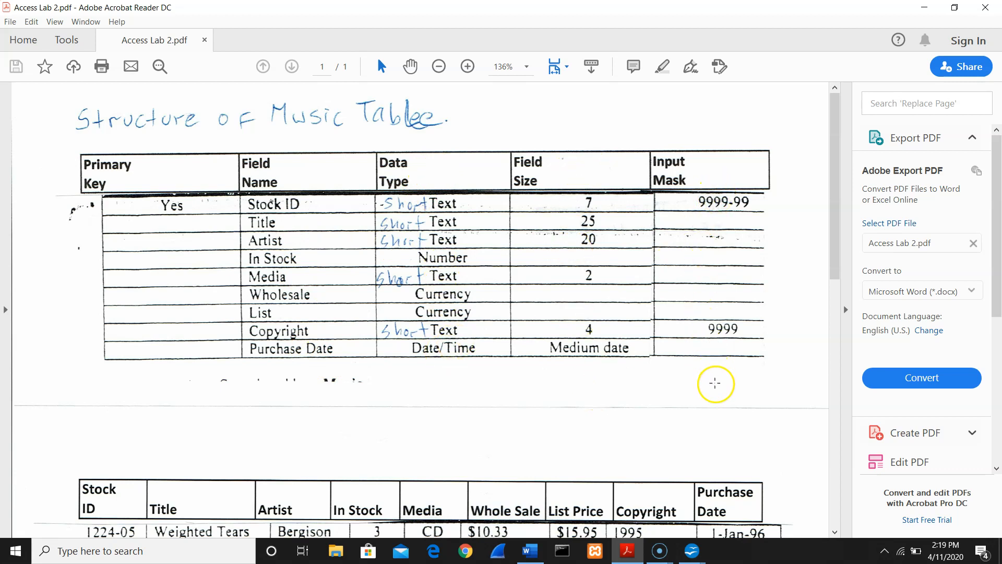
{"action": "left_click", "coordinate": [925, 11]}
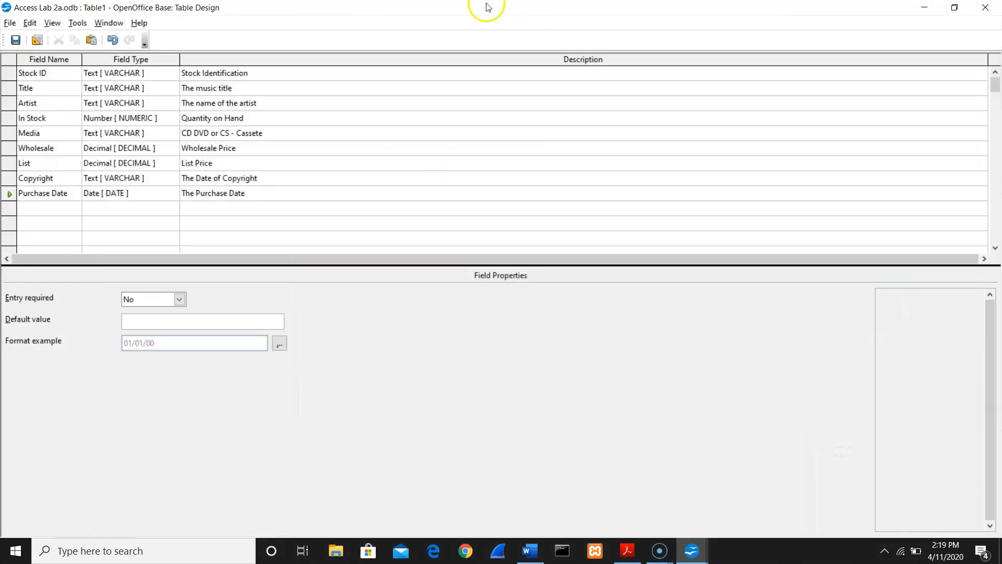
{"action": "left_click", "coordinate": [285, 74]}
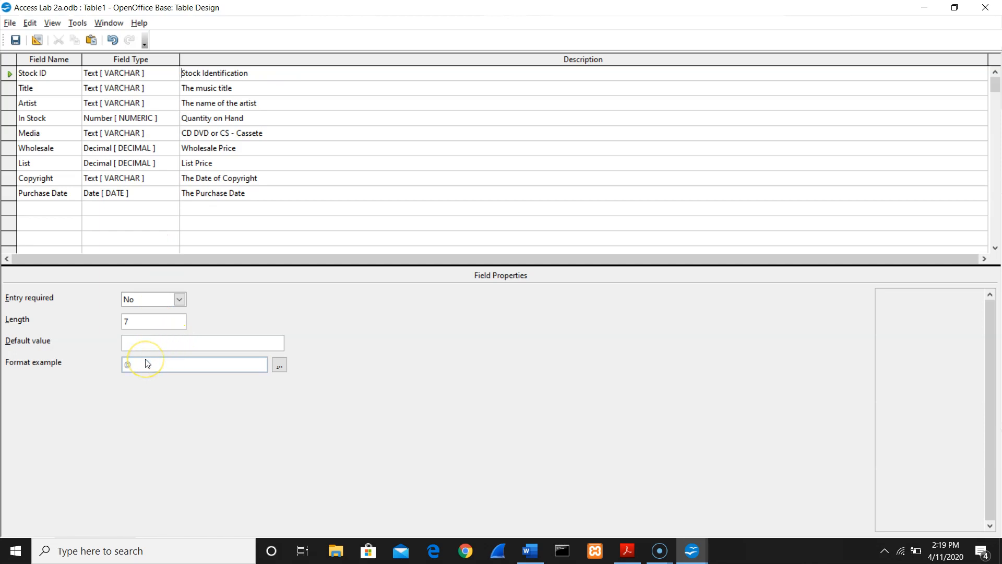
{"action": "left_click", "coordinate": [282, 363]}
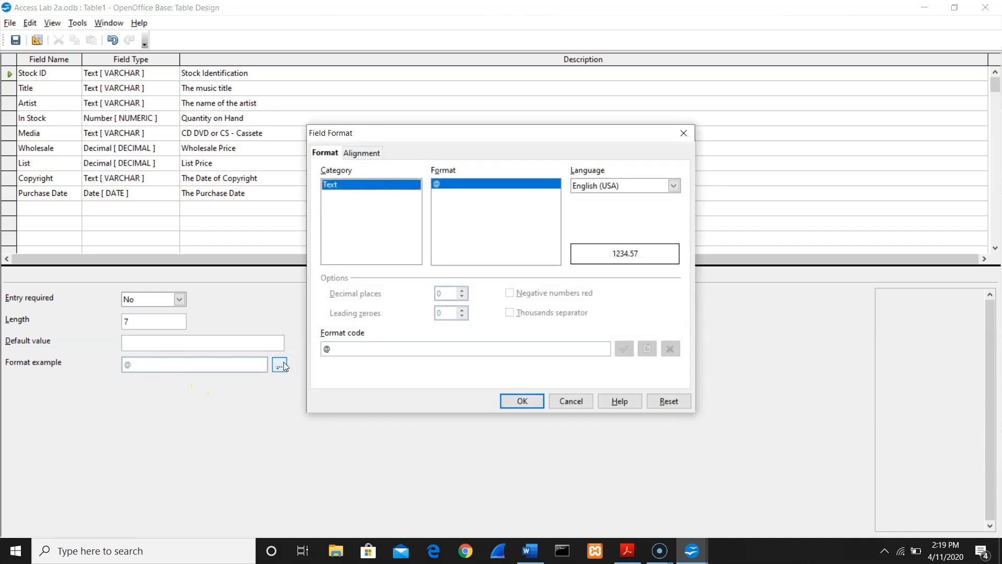
{"action": "left_click", "coordinate": [571, 403]}
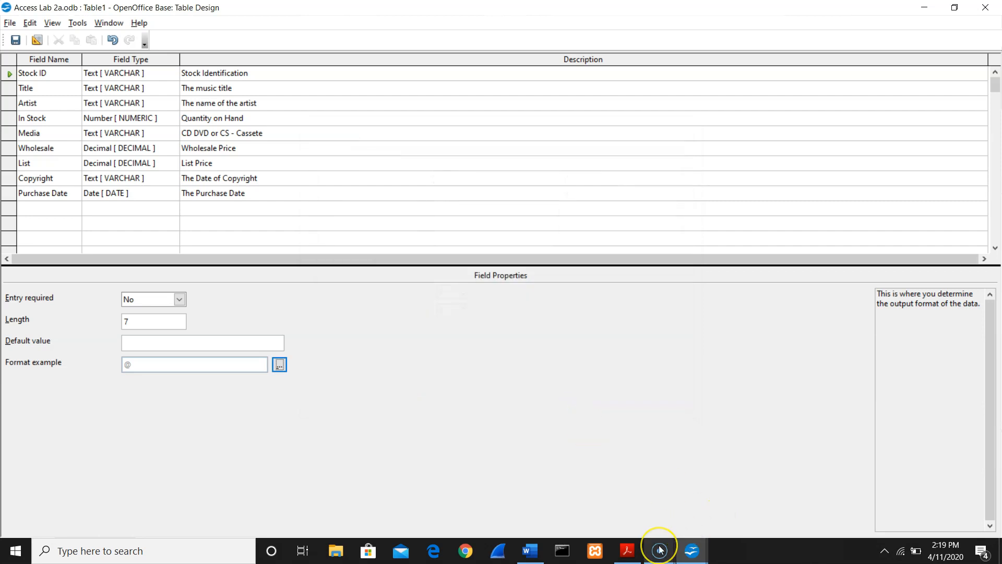
{"action": "mouse_move", "coordinate": [659, 549]}
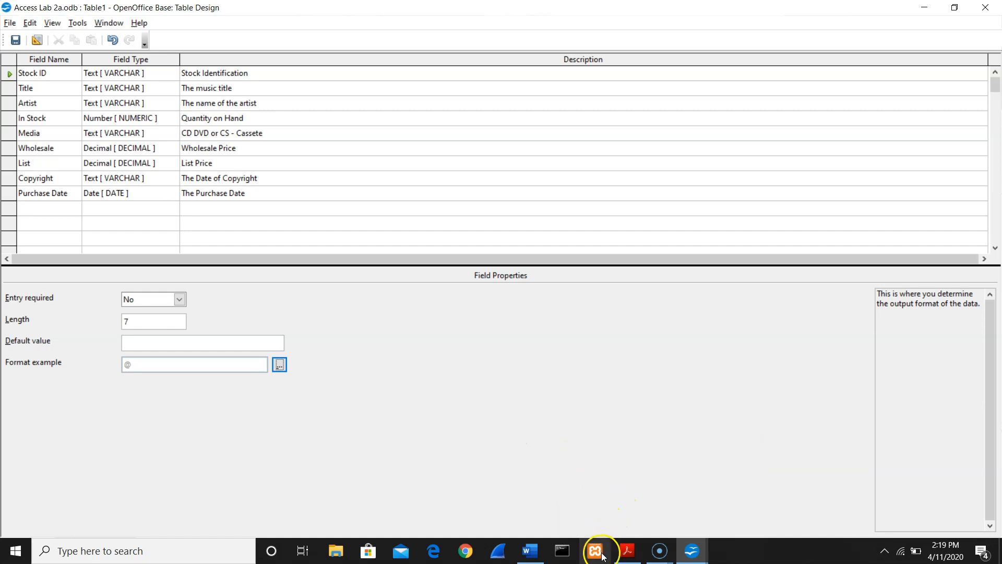
{"action": "left_click", "coordinate": [657, 556]}
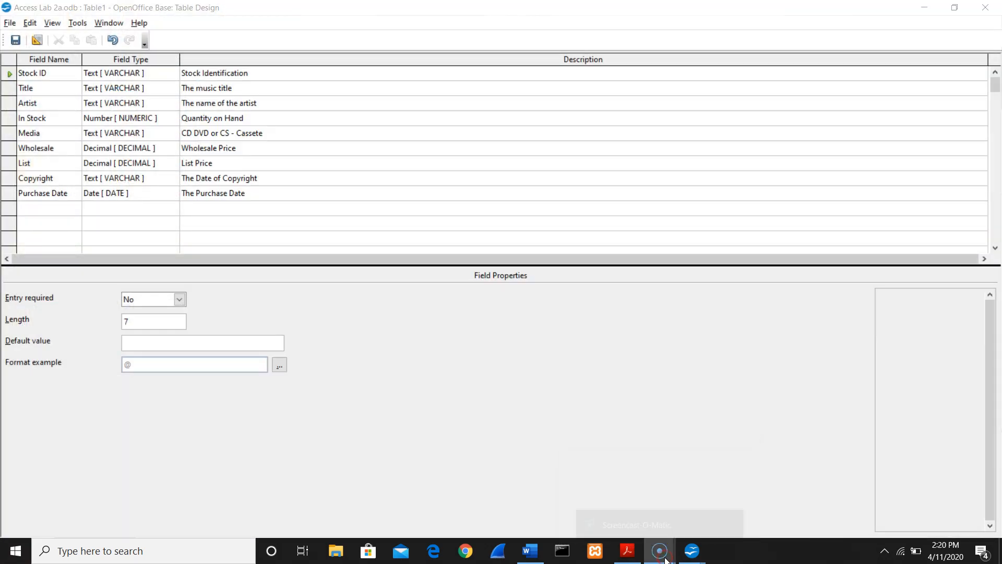
{"action": "right_click", "coordinate": [665, 560]}
{"action": "left_click", "coordinate": [275, 454]}
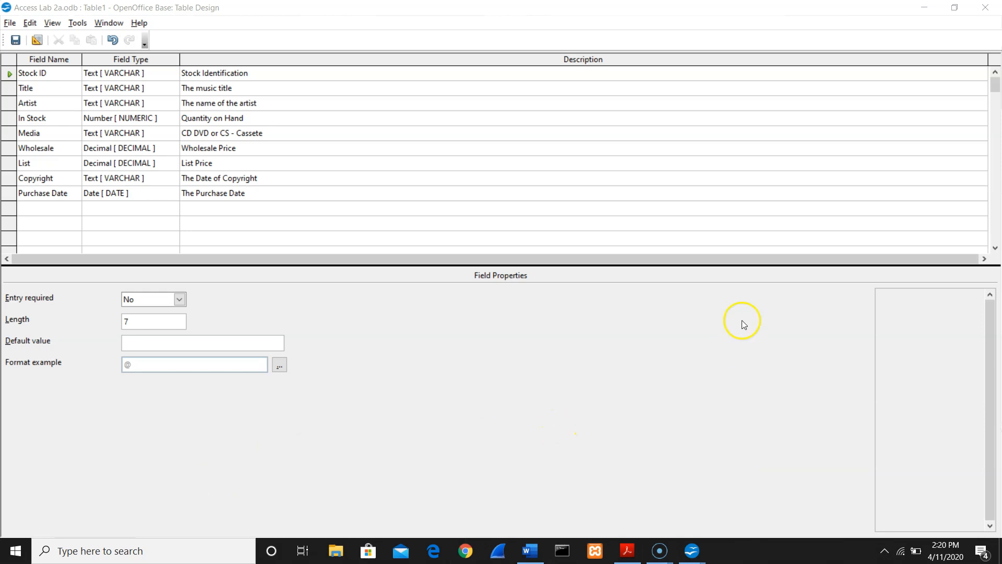
Minimize the table design, the Word document and the Access Lab 2a database window to clear the desktop
{"action": "left_click", "coordinate": [922, 14]}
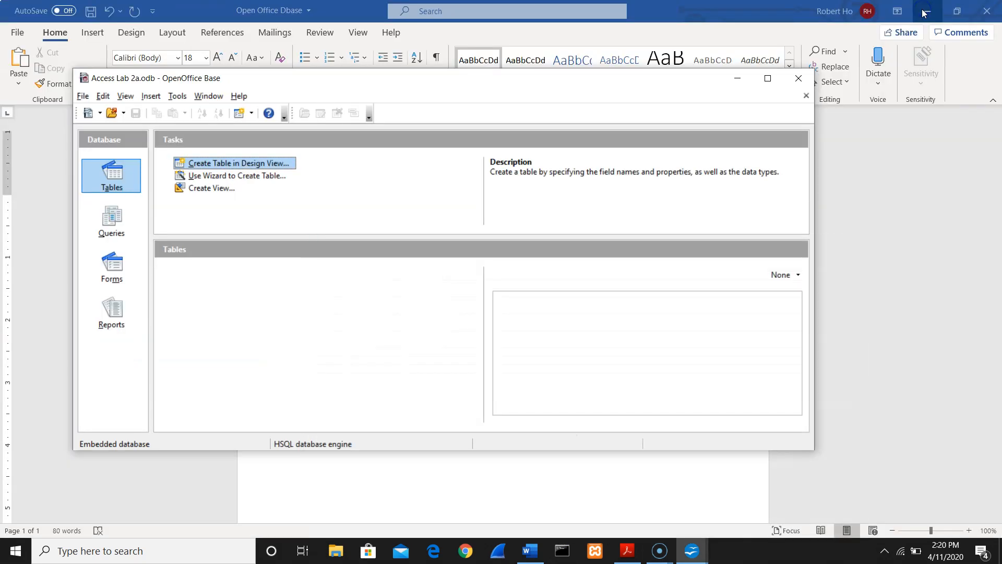
{"action": "left_click", "coordinate": [925, 13]}
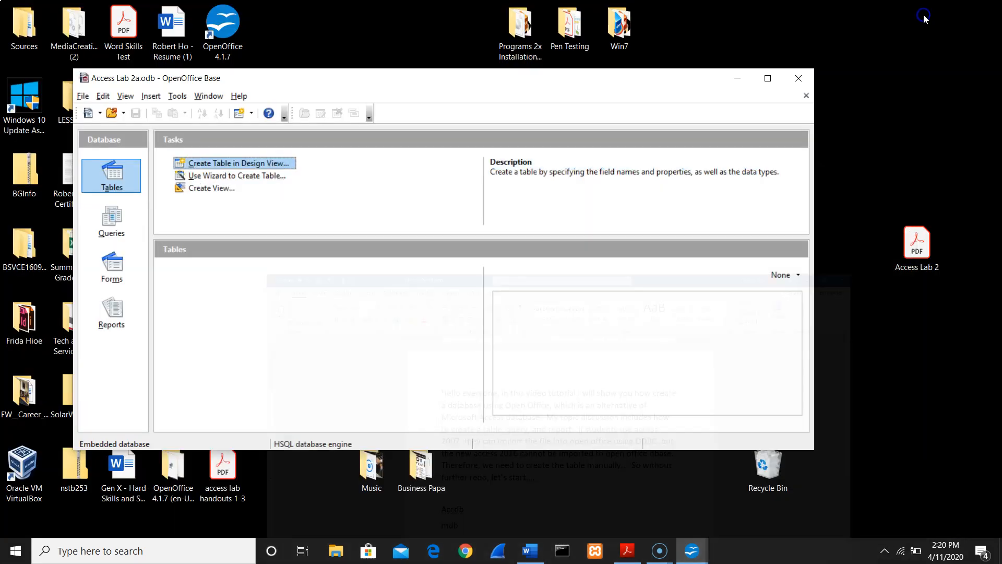
{"action": "left_click", "coordinate": [737, 79]}
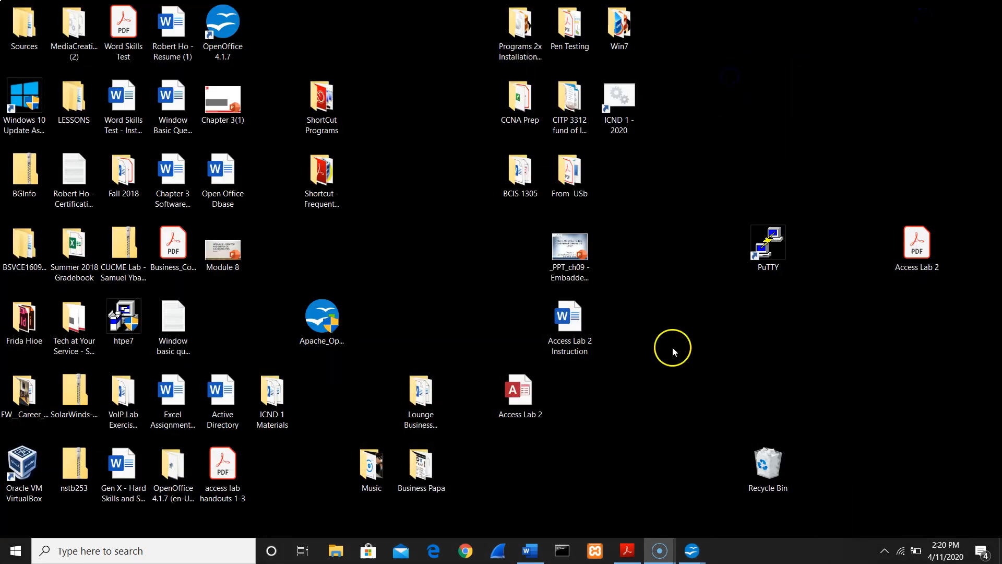
{"action": "mouse_move", "coordinate": [657, 548]}
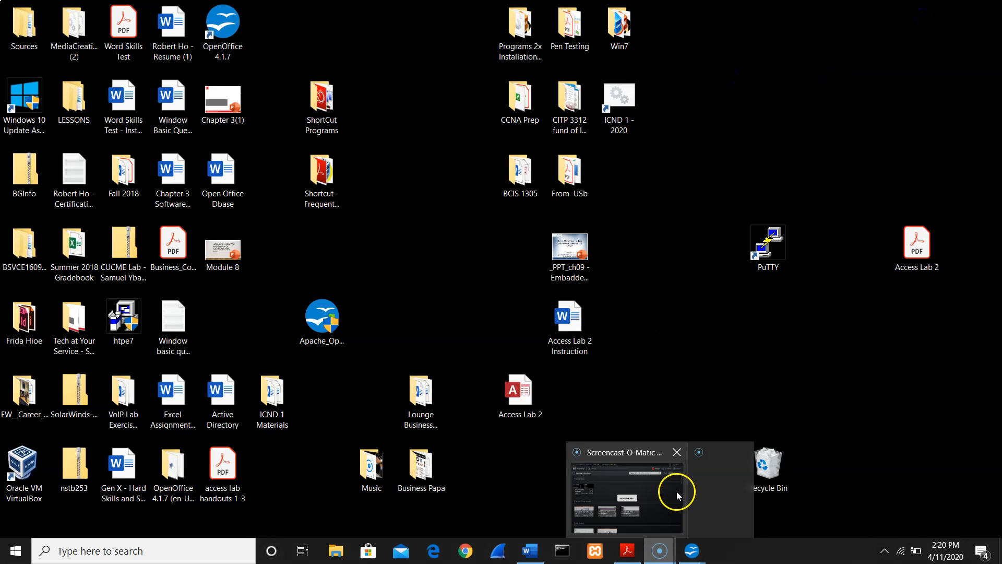
{"action": "left_click", "coordinate": [705, 473]}
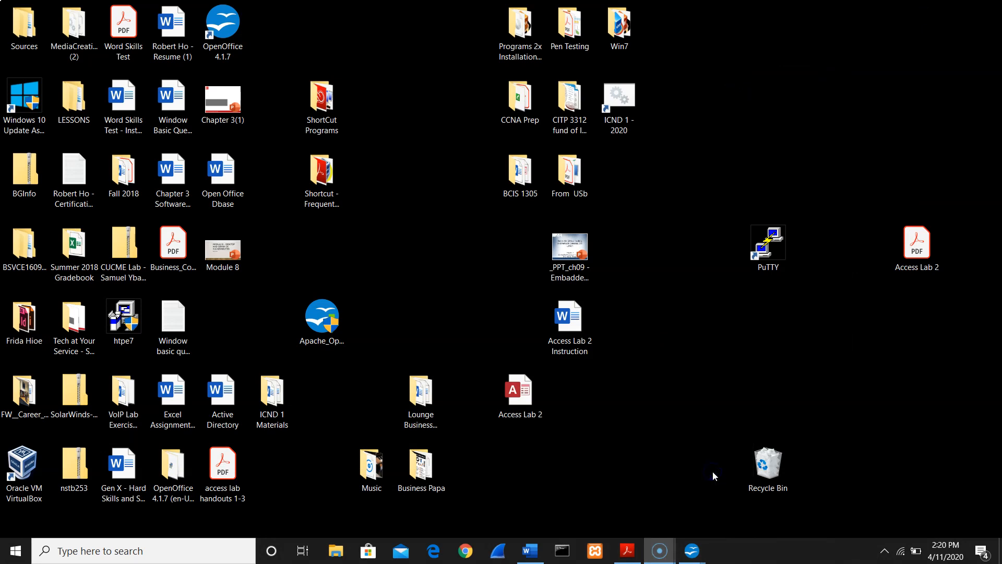
{"action": "right_click", "coordinate": [661, 554]}
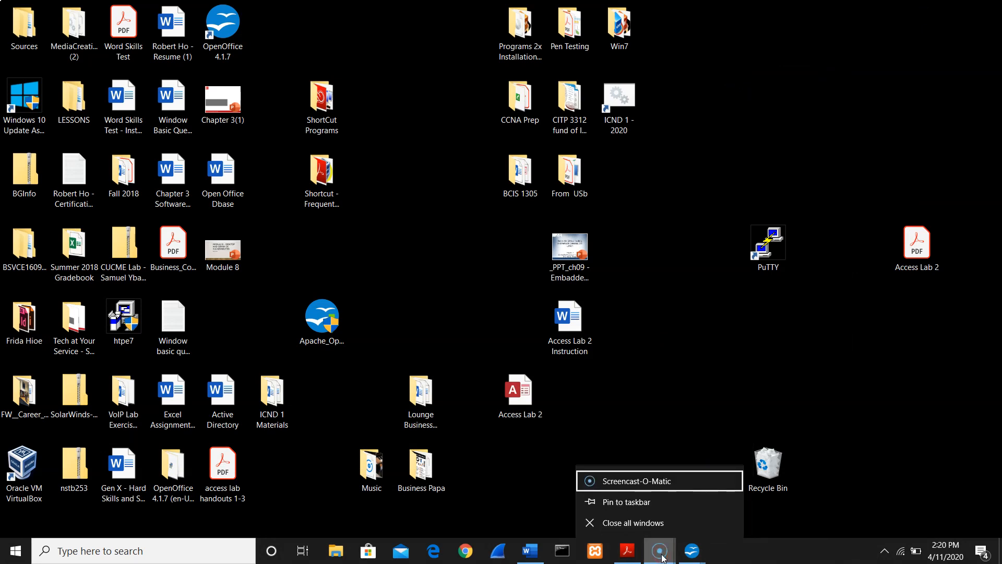
{"action": "left_click", "coordinate": [634, 478]}
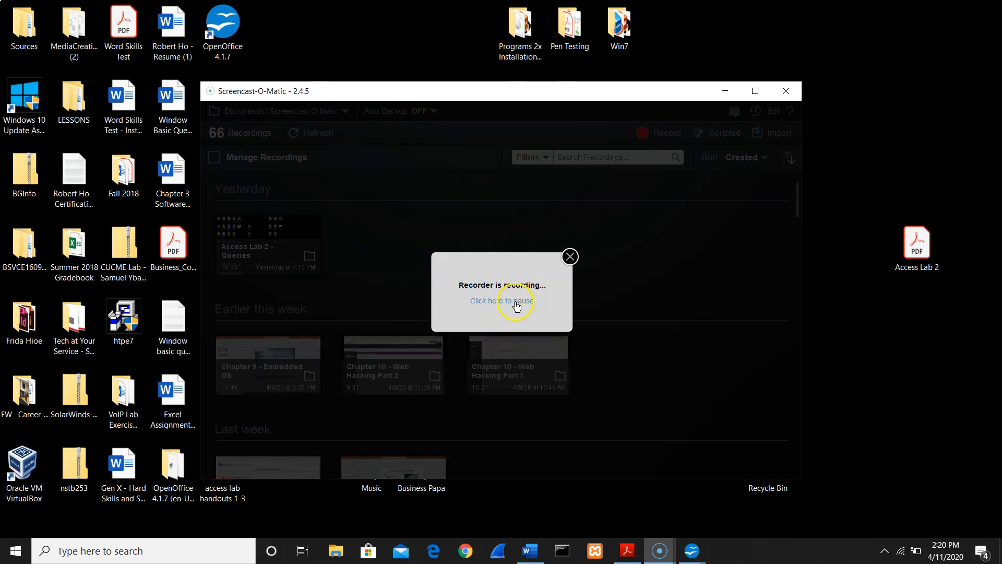
{"action": "left_click", "coordinate": [517, 301]}
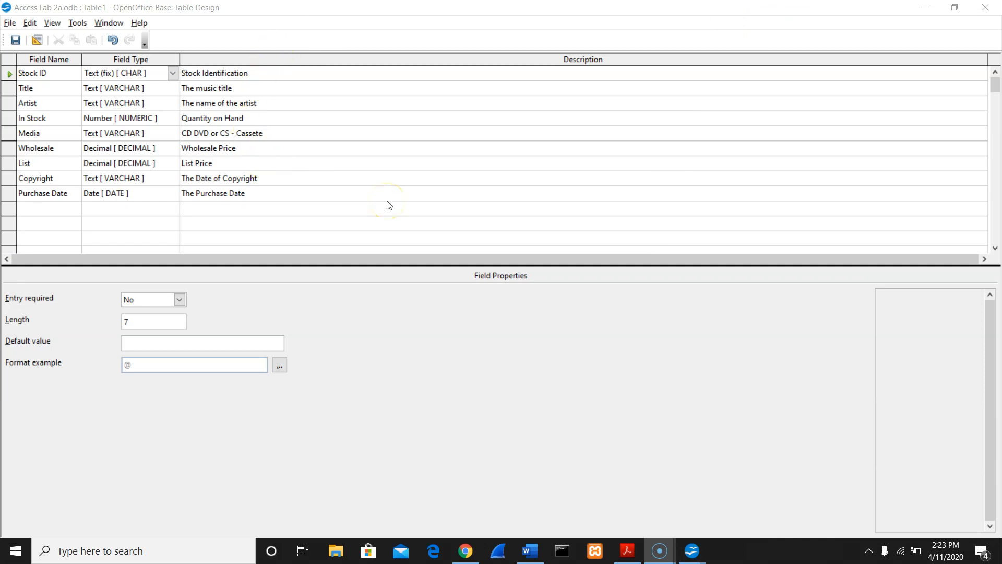
Check the Music table structure and its primary key in the Access Lab 2 PDF, and return to the table design
{"action": "left_click", "coordinate": [623, 551]}
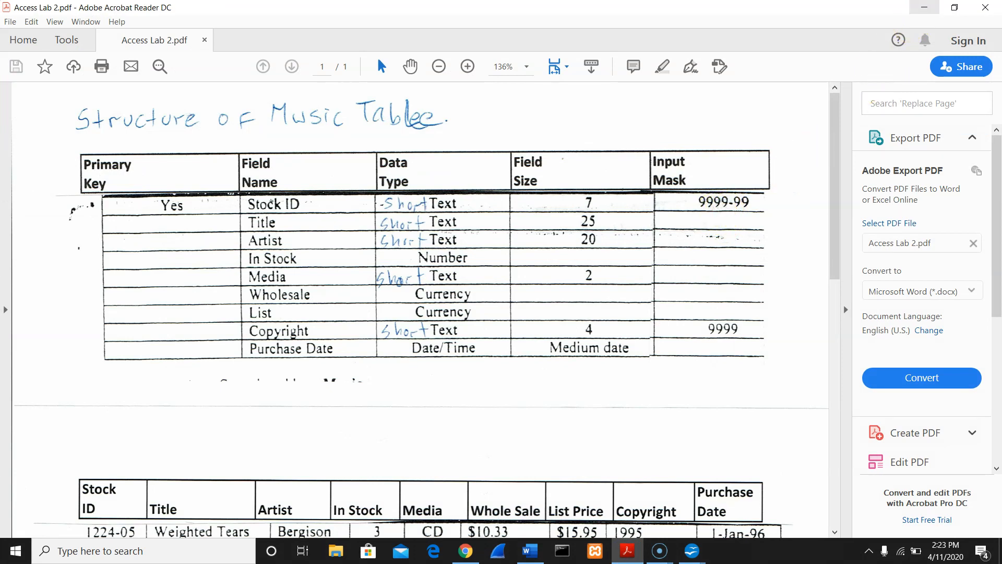
{"action": "left_click", "coordinate": [923, 6]}
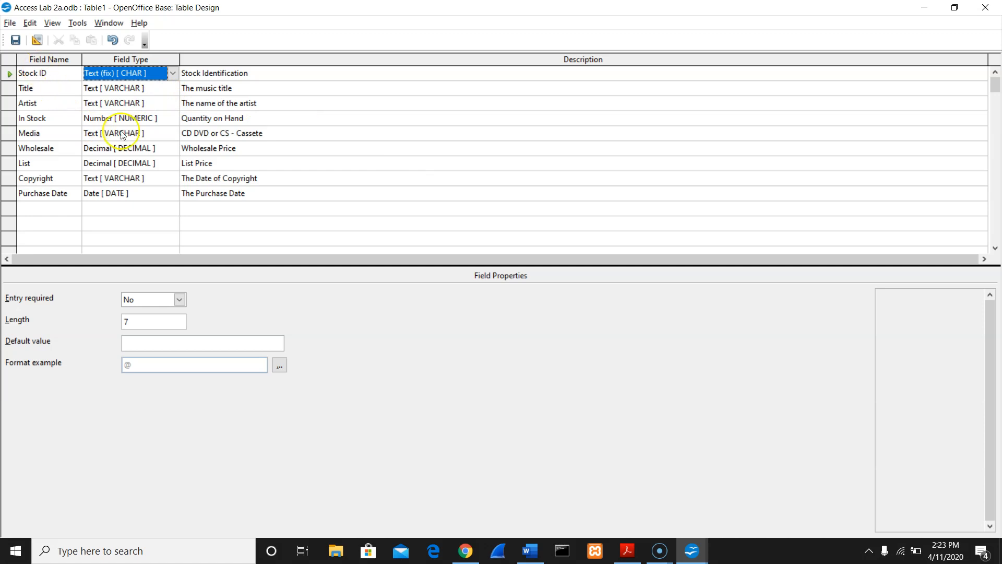
{"action": "left_click", "coordinate": [10, 23]}
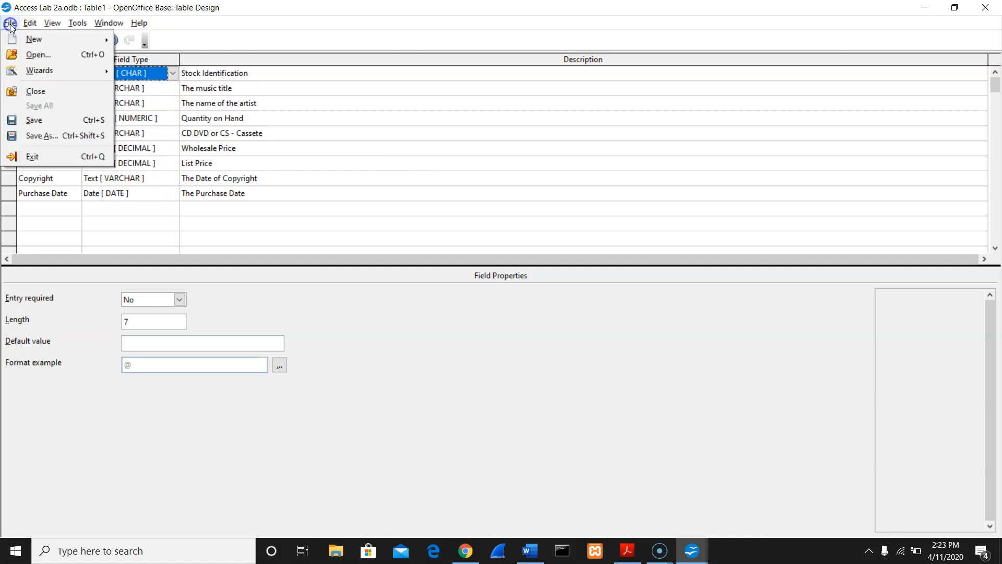
{"action": "left_click", "coordinate": [35, 134]}
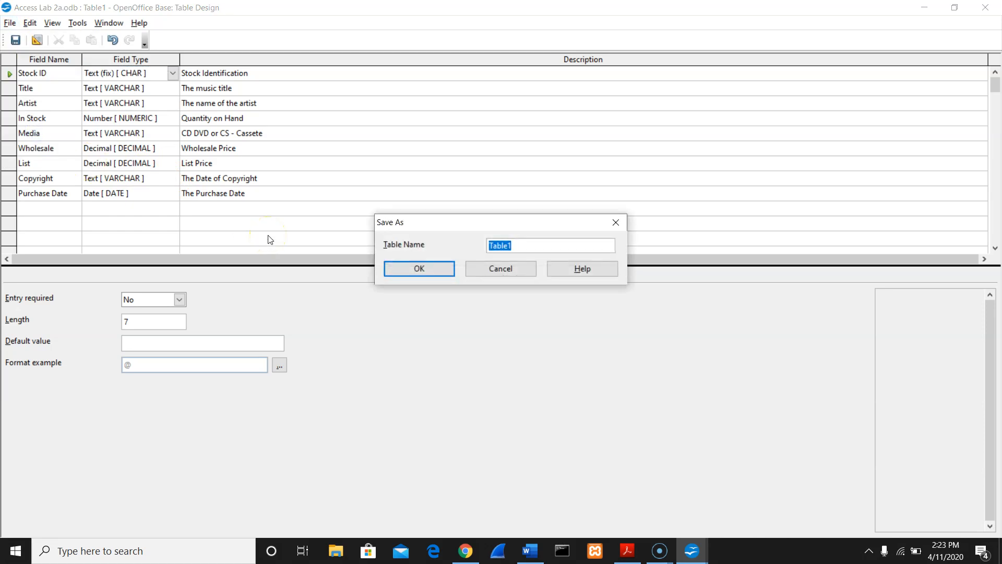
{"action": "type", "text": "Music"}
{"action": "left_click", "coordinate": [415, 269]}
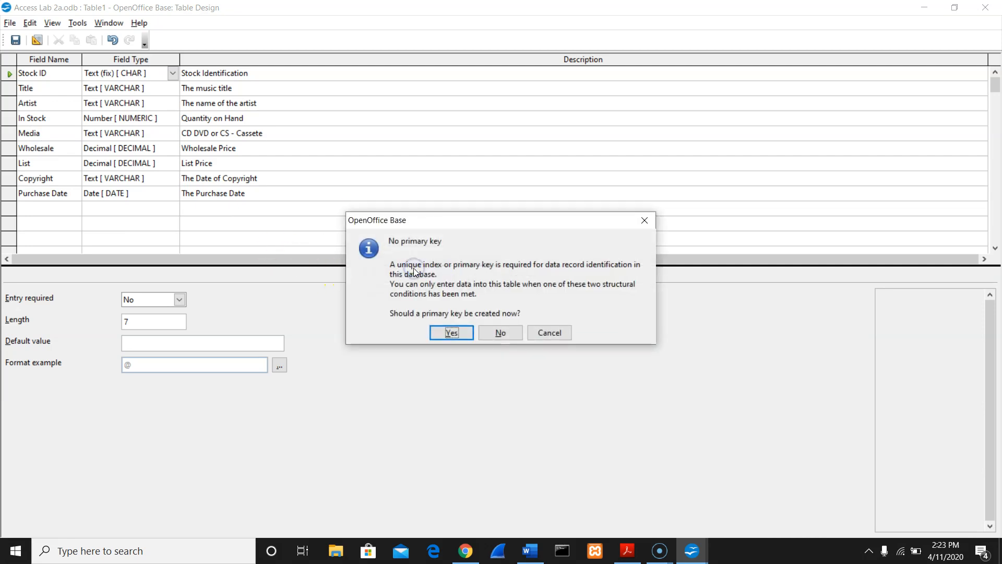
{"action": "left_click", "coordinate": [464, 336]}
{"action": "left_click", "coordinate": [564, 334]}
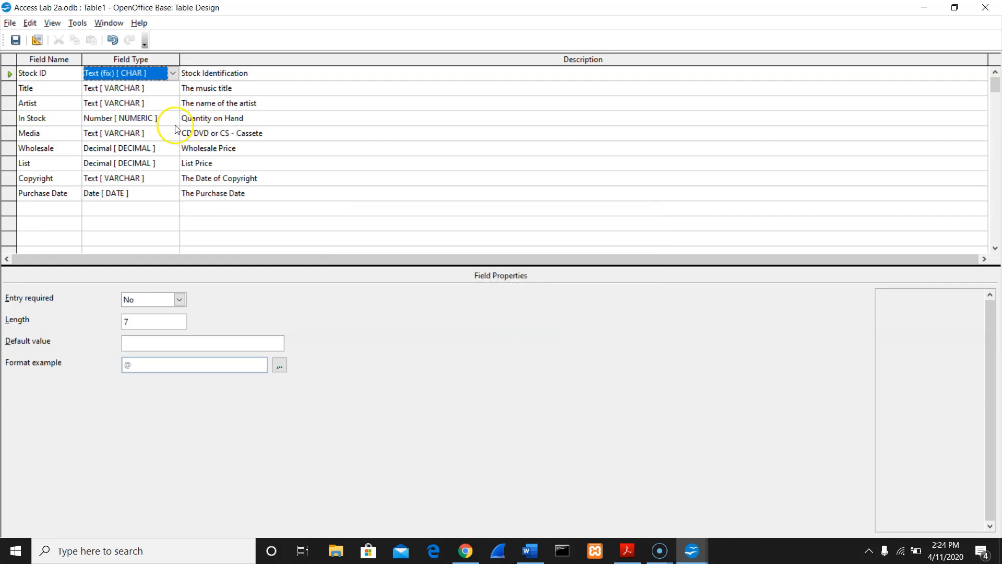
Make the Stock ID field the primary key and save the table as Music
{"action": "right_click", "coordinate": [7, 77]}
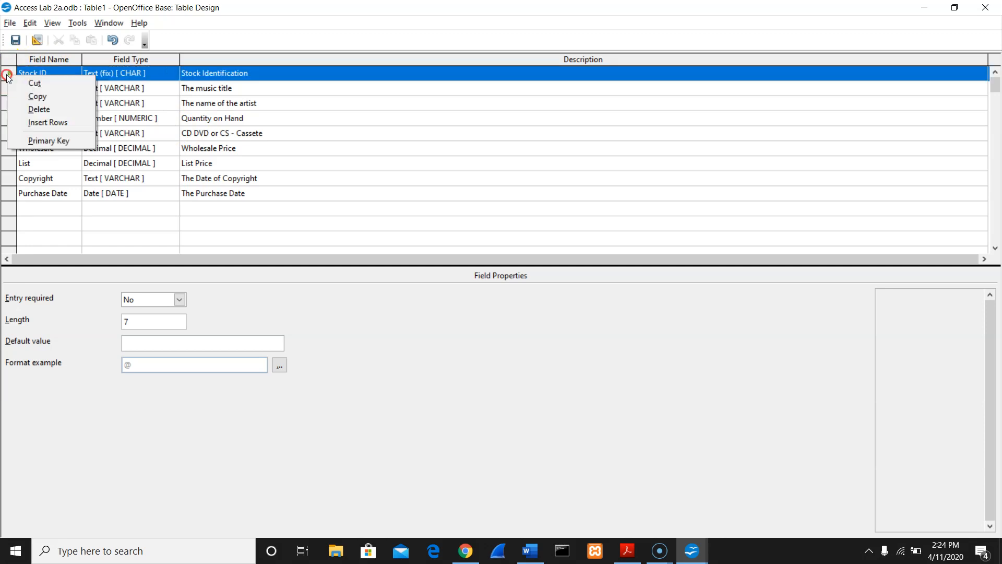
{"action": "left_click", "coordinate": [46, 140]}
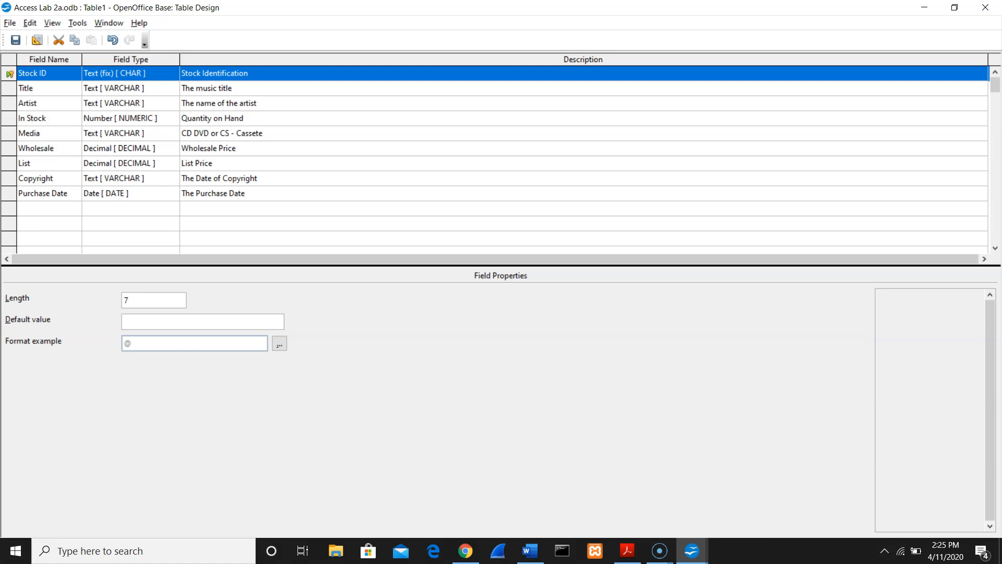
{"action": "left_click", "coordinate": [9, 23]}
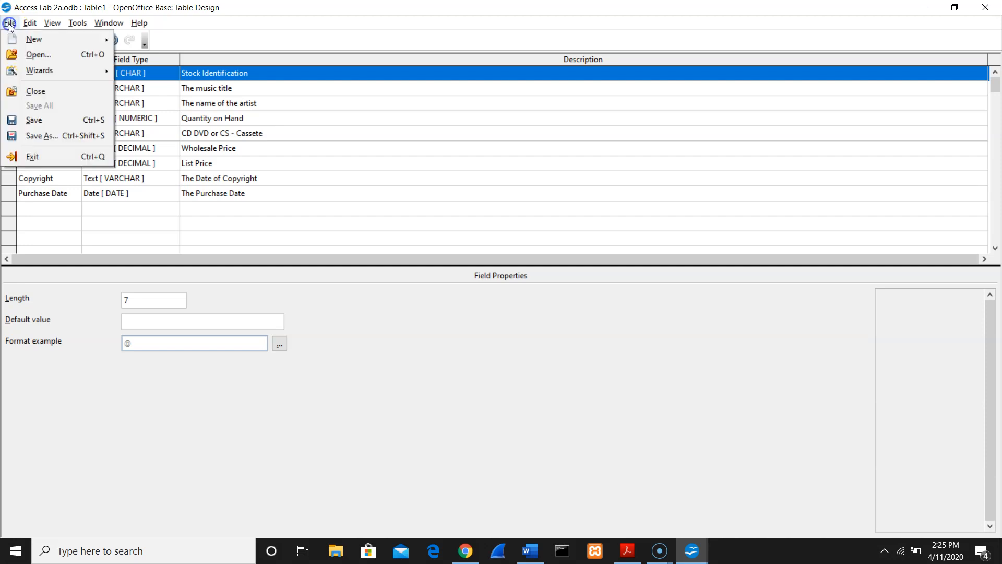
{"action": "left_click", "coordinate": [41, 135]}
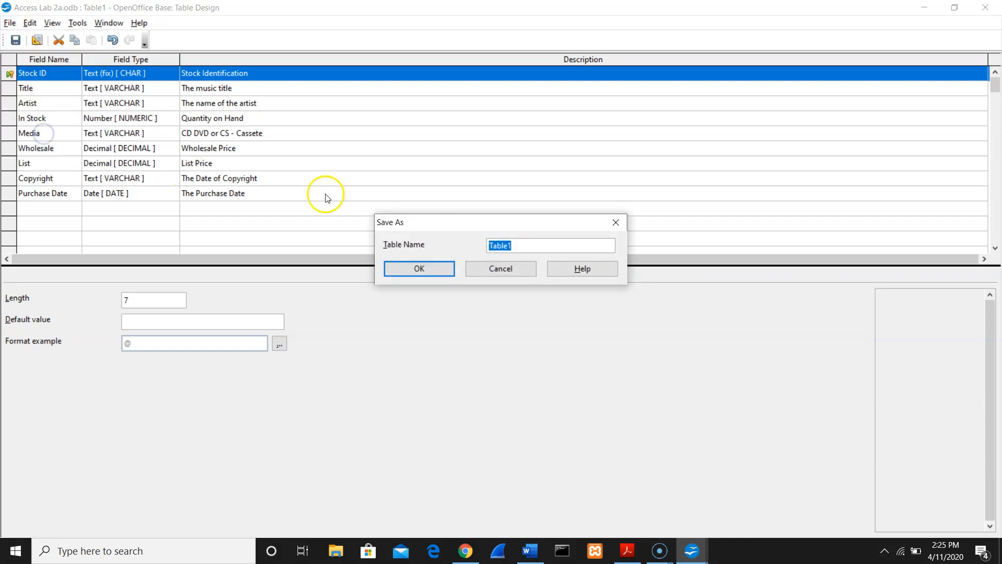
{"action": "type", "text": "Music"}
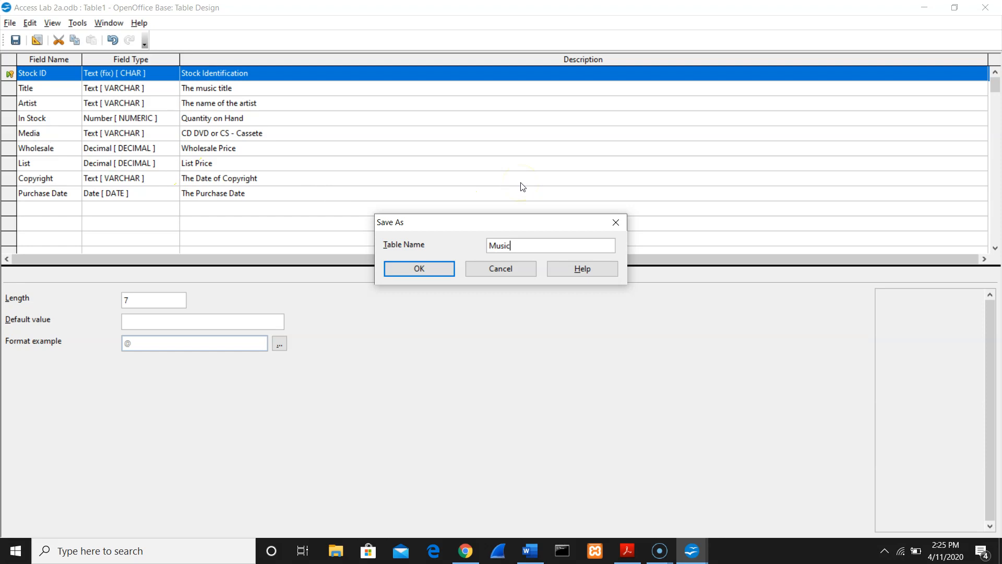
{"action": "left_click", "coordinate": [419, 270]}
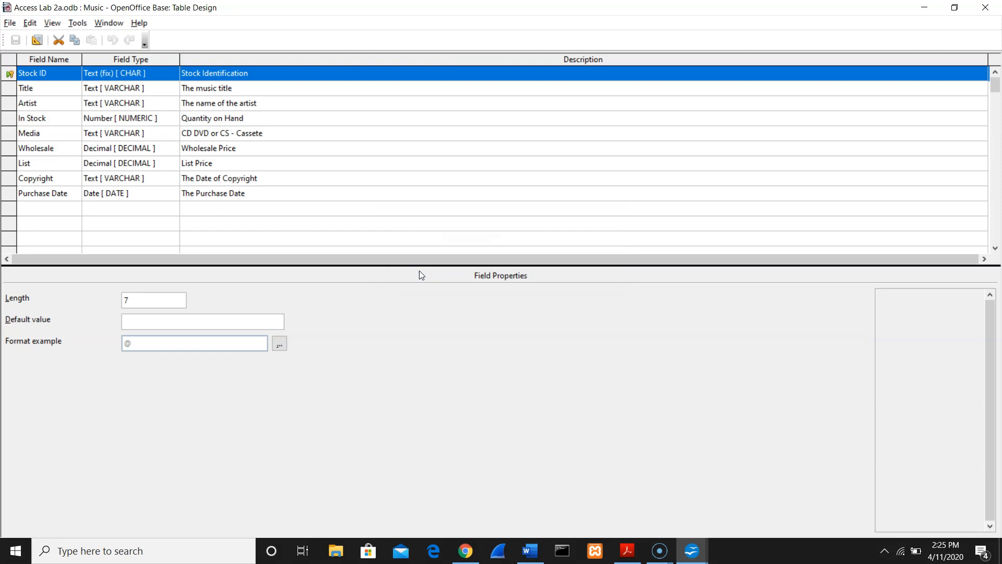
Leave the table design and open the Music table of the Access Lab 2a database for data entry
{"action": "left_click", "coordinate": [6, 20]}
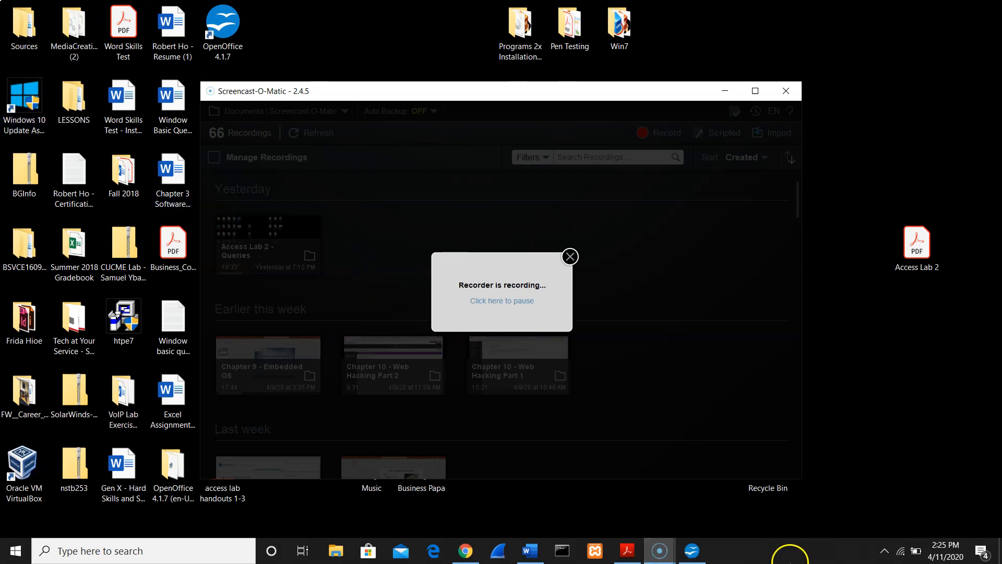
{"action": "left_click", "coordinate": [695, 553]}
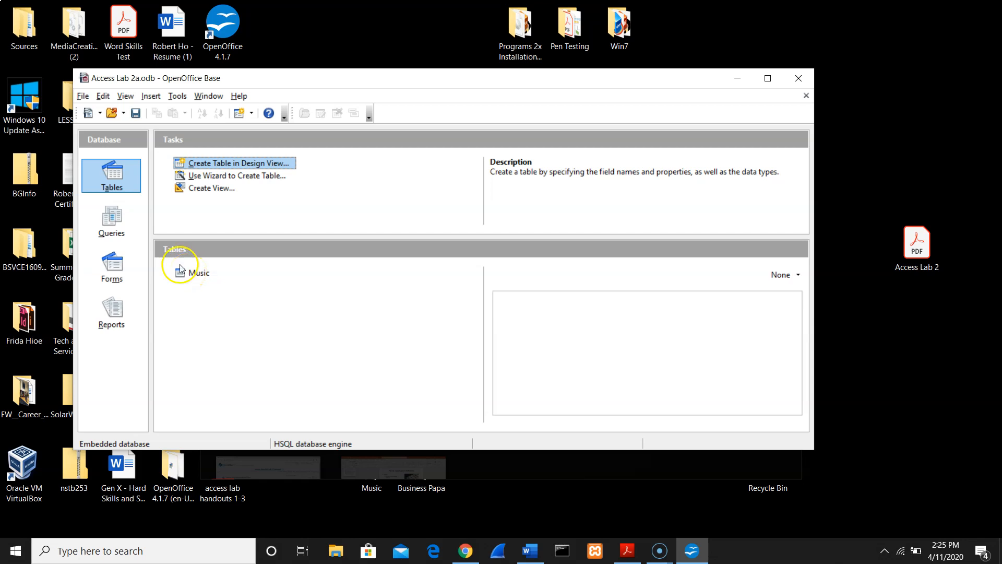
{"action": "left_click", "coordinate": [201, 274]}
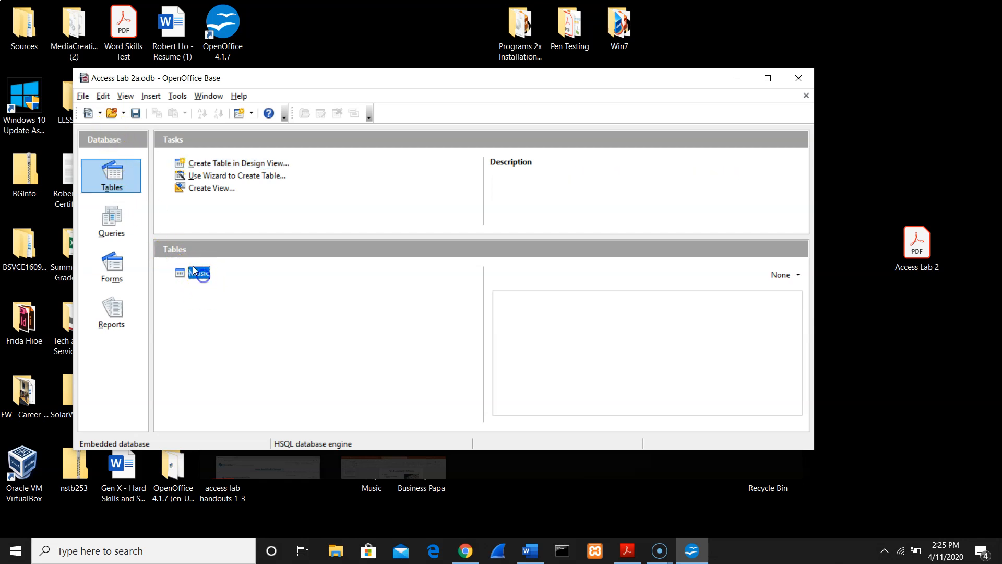
{"action": "left_click", "coordinate": [99, 113]}
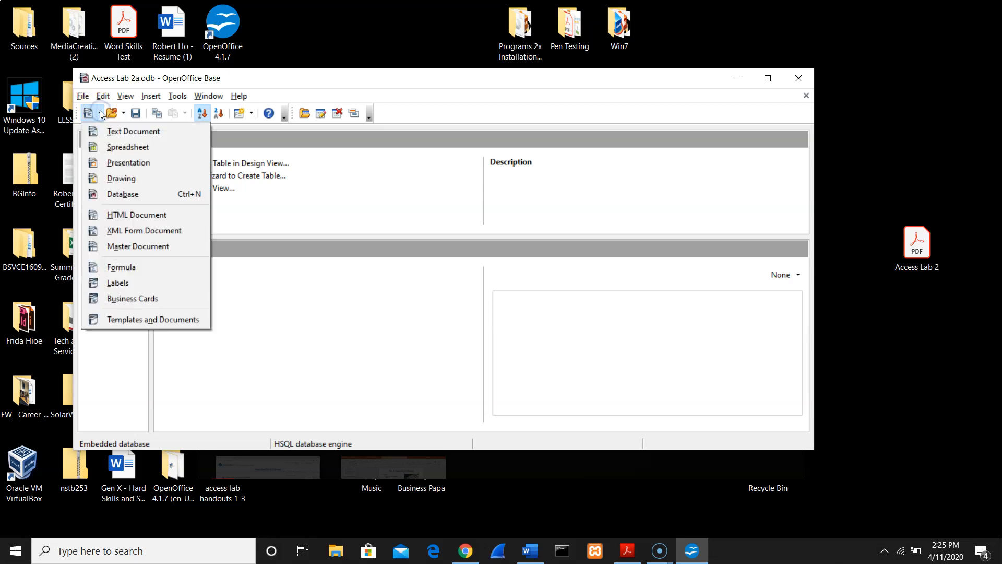
{"action": "left_click", "coordinate": [281, 327]}
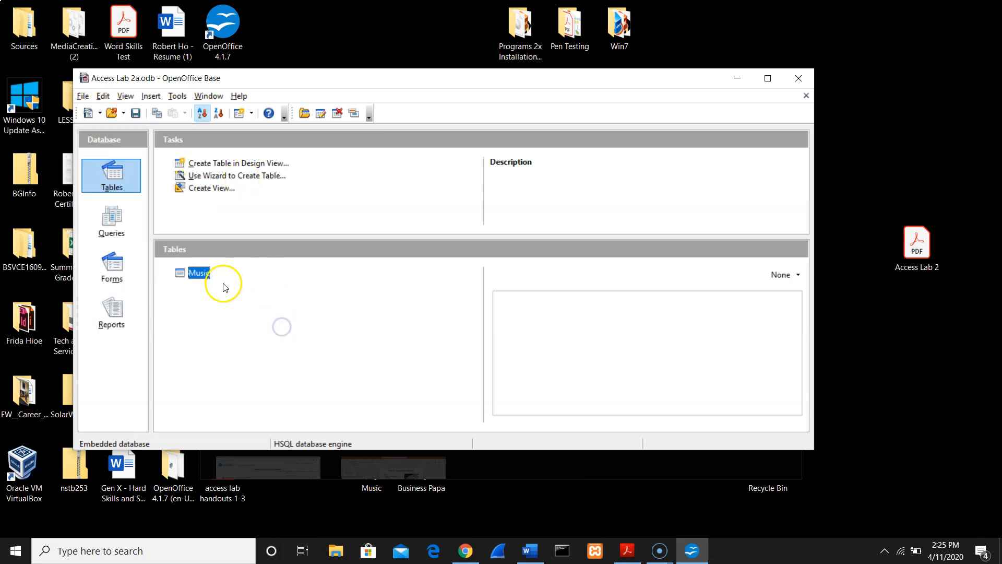
{"action": "double_click", "coordinate": [197, 273]}
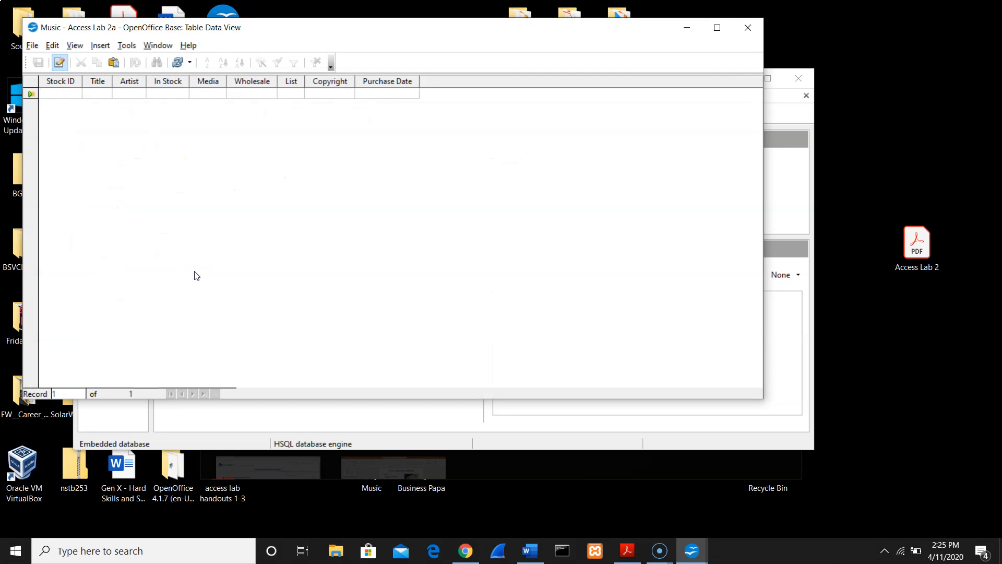
{"action": "left_click_drag", "start_coordinate": [275, 29], "coordinate": [425, 118]}
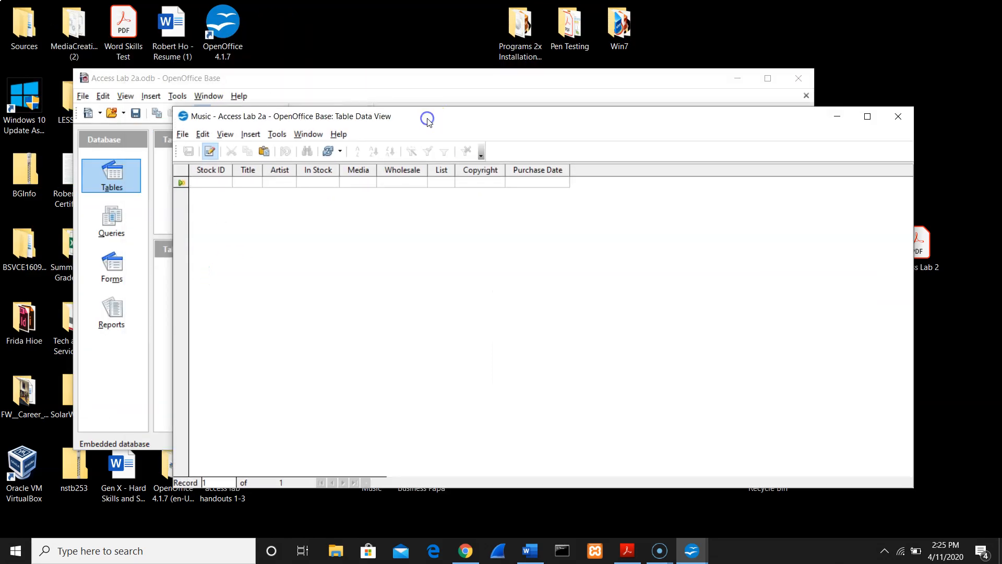
Start the first record with Stock ID 1224-05 and title Weighted Tears, and widen the Title and Artist columns
{"action": "type", "text": "122"}
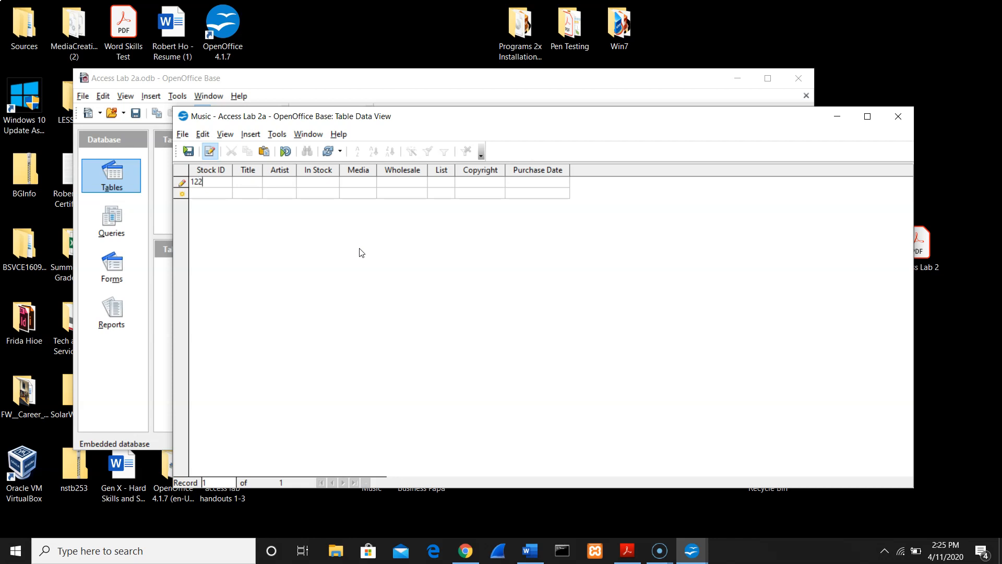
{"action": "type", "text": "4-05"}
{"action": "left_click", "coordinate": [246, 183]}
{"action": "type", "text": "Weighted Tears"}
{"action": "left_click_drag", "start_coordinate": [262, 170], "coordinate": [313, 180]}
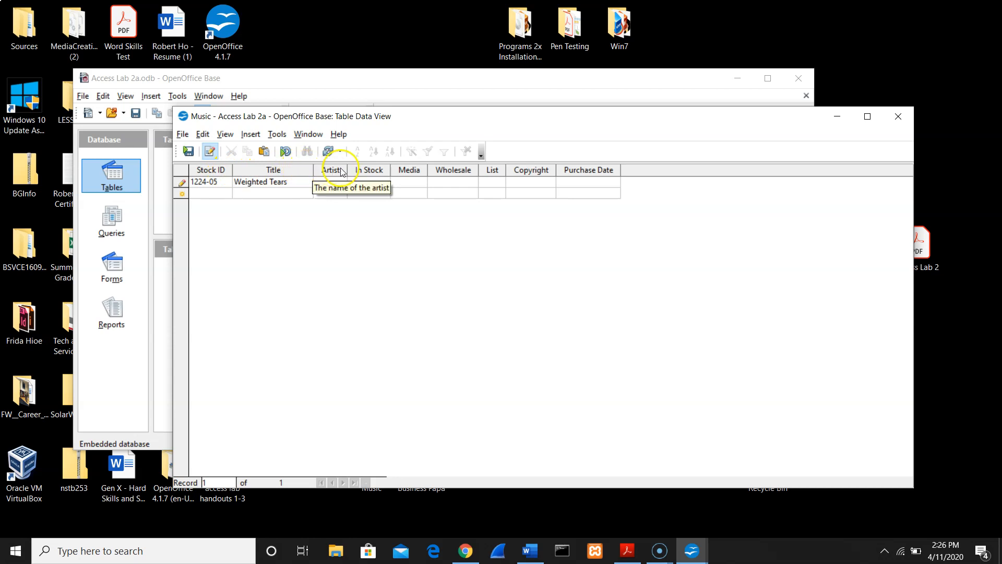
{"action": "left_click_drag", "start_coordinate": [347, 170], "coordinate": [375, 181]}
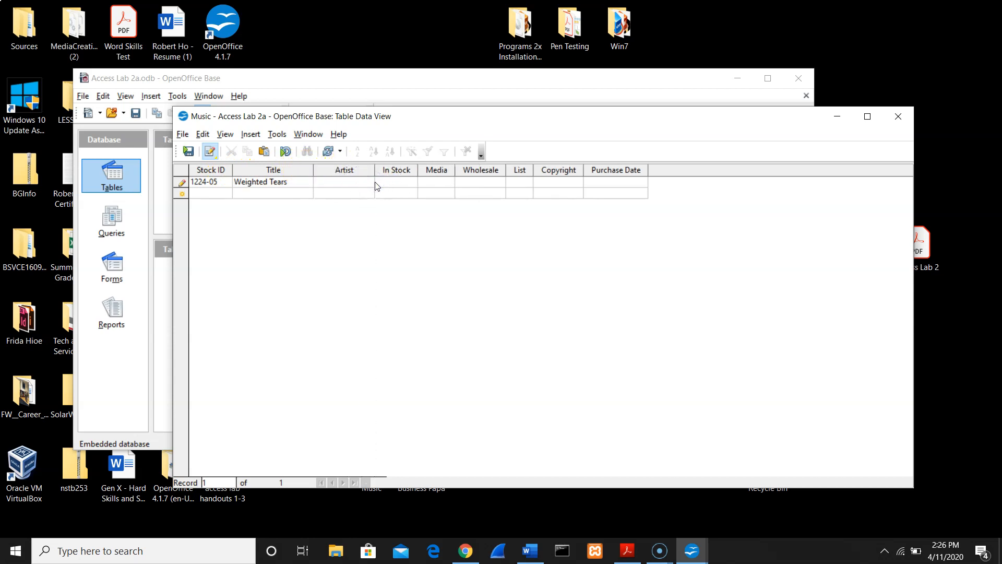
Complete the first record with the artist's name, 3 in stock, media CD, wholesale 10.33, list 15.95, copyright 1995 and purchase date jan 1 1996
{"action": "type", "text": "Bergison"}
{"action": "left_click", "coordinate": [391, 182]}
{"action": "type", "text": "3"}
{"action": "key", "text": "Tab"}
{"action": "type", "text": "CD10.33"}
{"action": "key", "text": "Tab"}
{"action": "type", "text": "15.95"}
{"action": "key", "text": "Tab"}
{"action": "type", "text": "1995"}
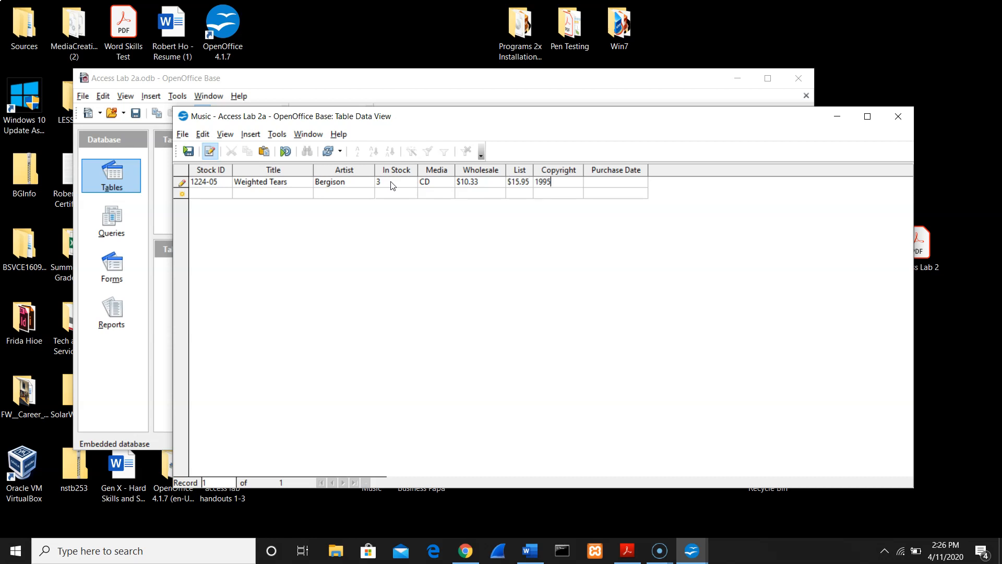
{"action": "key", "text": "Tab"}
{"action": "type", "text": "jan 1 1996"}
{"action": "key", "text": "Tab"}
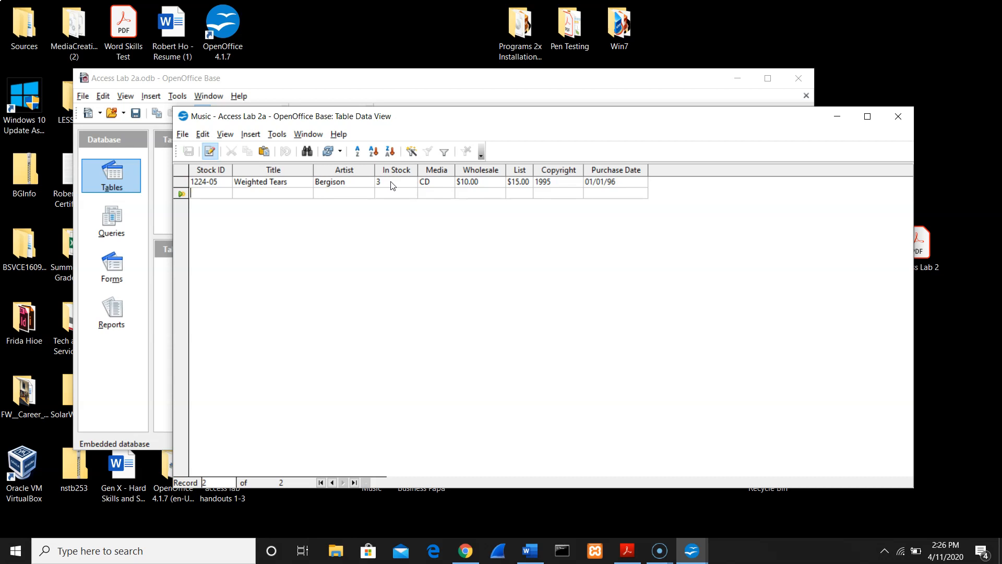
Start the second record with Stock ID 2110-03, title Munachas, the artist's name, 6 in stock and media CS
{"action": "type", "text": "2110"}
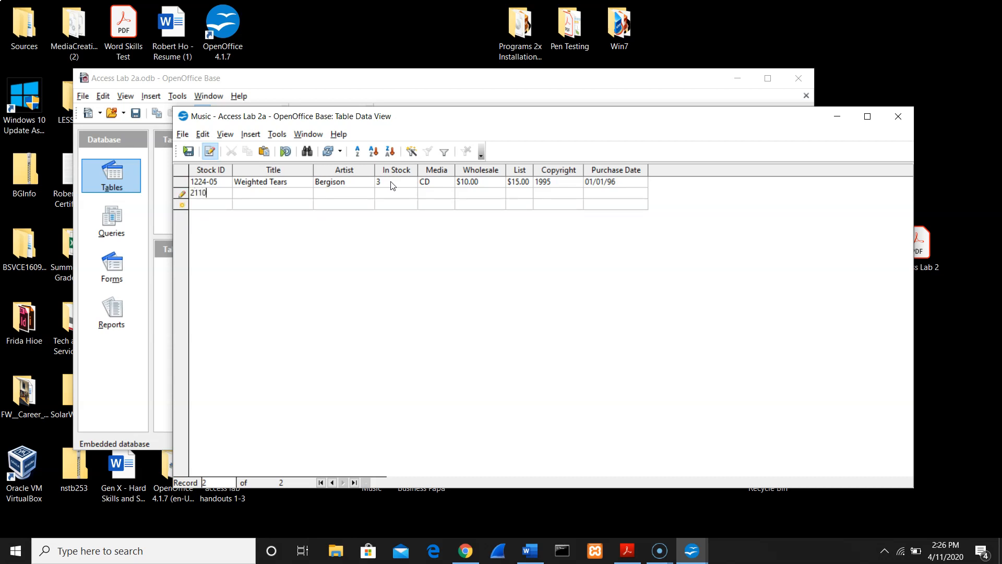
{"action": "type", "text": "-03"}
{"action": "key", "text": "Tab"}
{"action": "type", "text": "Muna"}
{"action": "type", "text": "chas"}
{"action": "type", "text": "Guar"}
{"action": "key", "text": "BackSpace"}
{"action": "type", "text": "jardo"}
{"action": "key", "text": "Tab"}
{"action": "type", "text": "6"}
{"action": "key", "text": "Tab"}
{"action": "type", "text": "CS"}
Complete the second record with wholesale 5.12, list 10.95, copyright 1994 and purchase date 1/1/95
{"action": "left_click", "coordinate": [470, 195]}
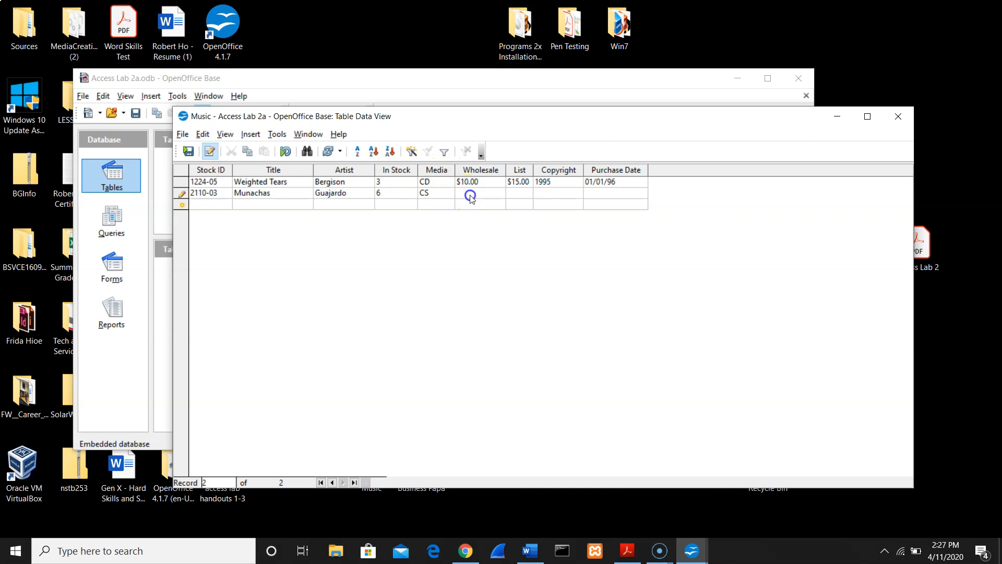
{"action": "type", "text": "5.12"}
{"action": "key", "text": "Tab"}
{"action": "type", "text": "15"}
{"action": "key", "text": "BackSpace"}
{"action": "type", "text": "0.95`"}
{"action": "key", "text": "Tab"}
{"action": "key", "text": "Tab"}
{"action": "key", "text": "shift+Tab"}
{"action": "type", "text": "19941/1/95"}
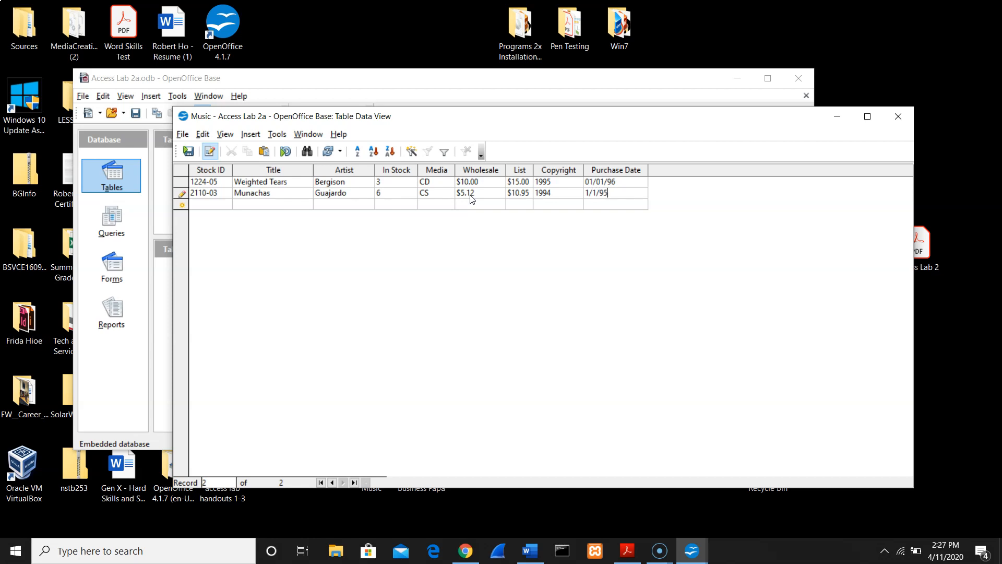
{"action": "key", "text": "Tab"}
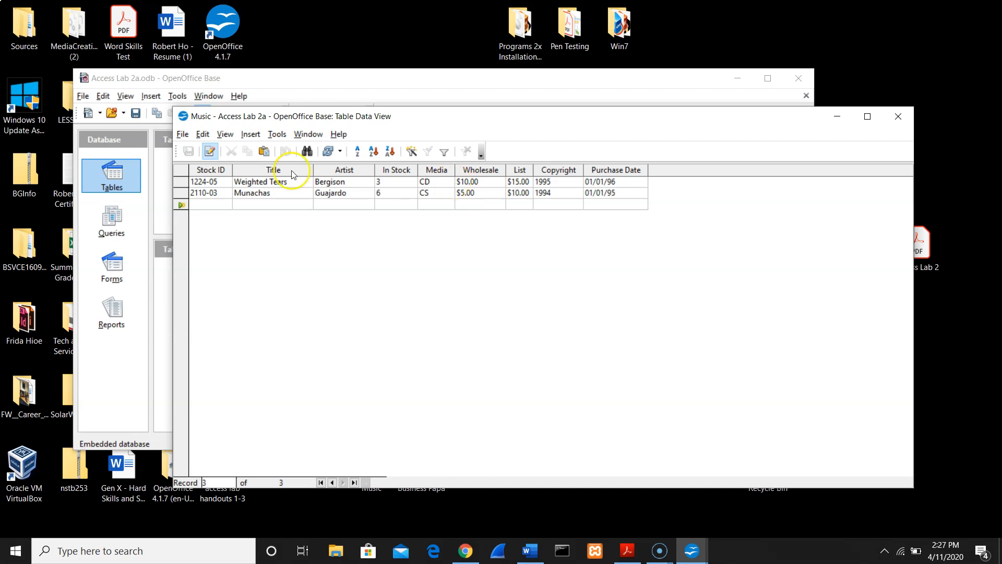
{"action": "left_click", "coordinate": [175, 183]}
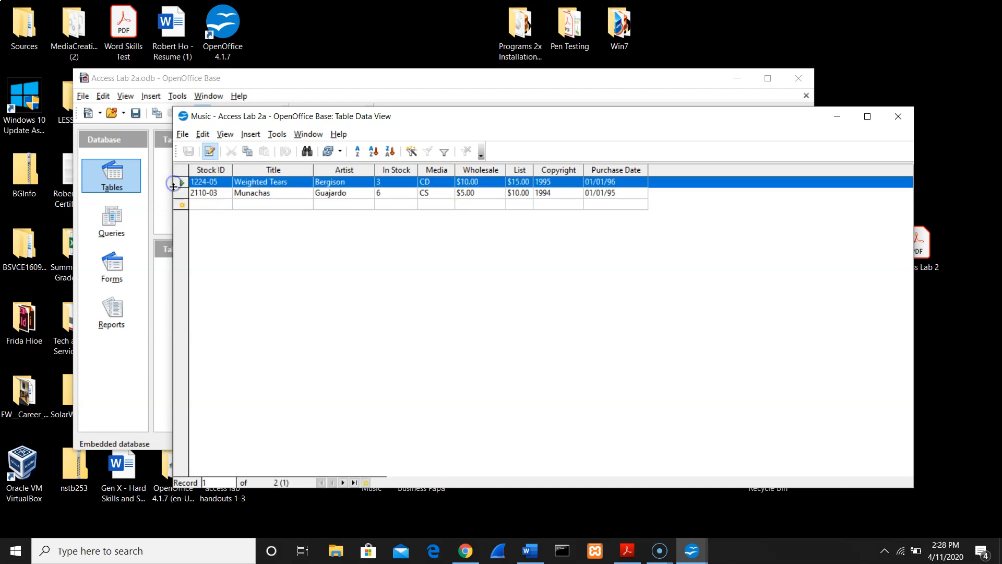
{"action": "left_click", "coordinate": [177, 193]}
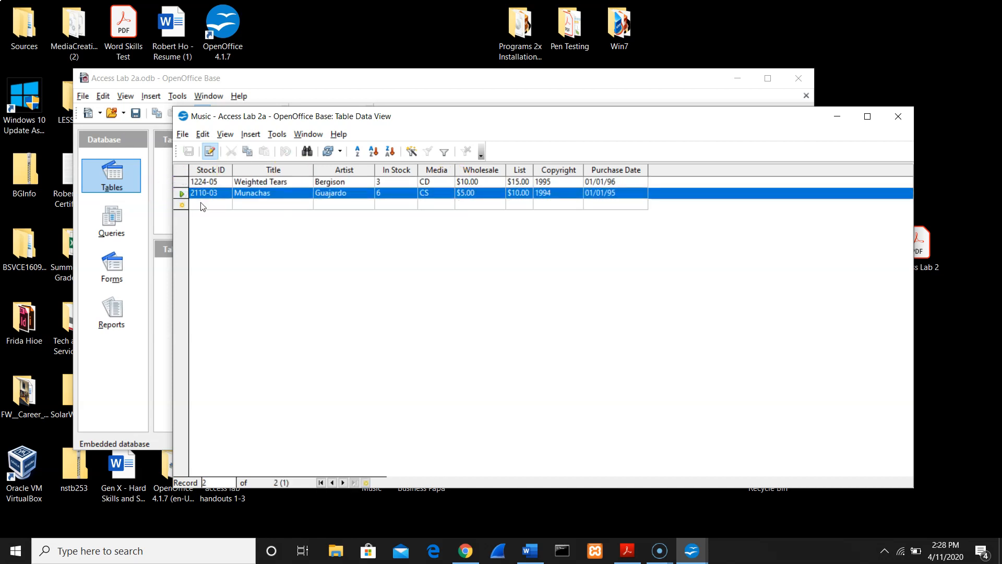
{"action": "left_click", "coordinate": [202, 204]}
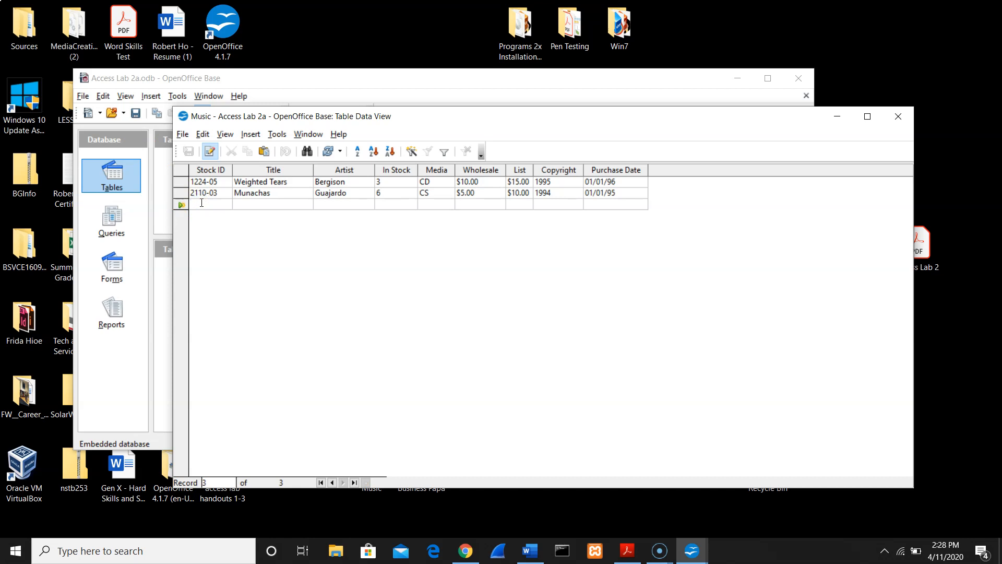
Enter Stock ID 1302 for the third record and 4203-05 for the fourth record of the Music table
{"action": "type", "text": "10"}
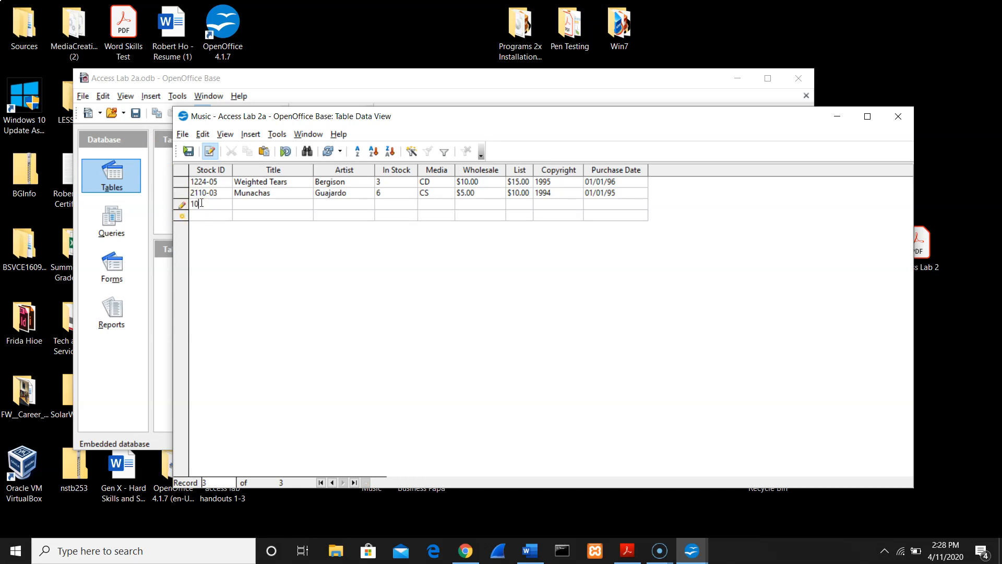
{"action": "key", "text": "BackSpace"}
{"action": "type", "text": "302"}
{"action": "left_click", "coordinate": [200, 214]}
{"action": "type", "text": "42"}
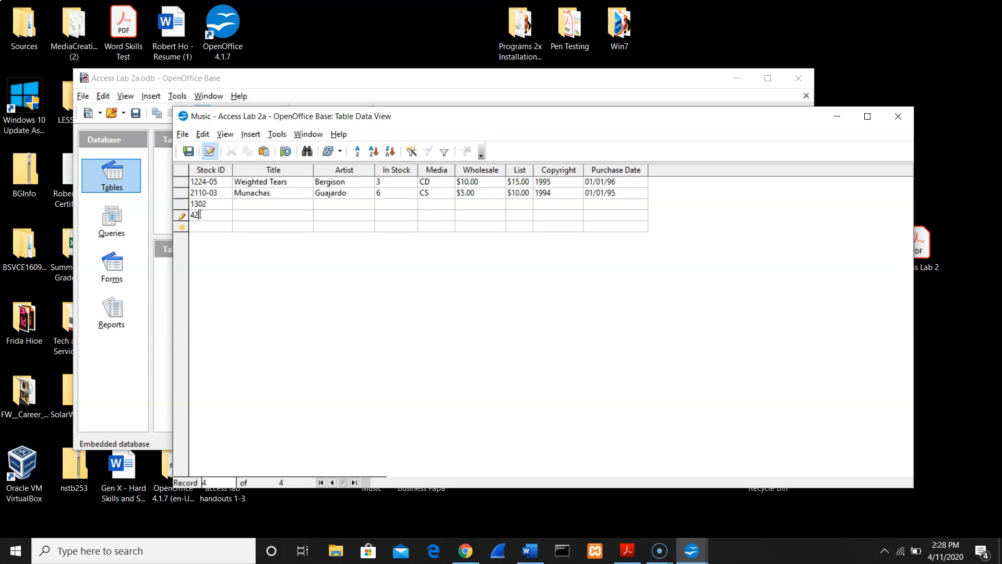
{"action": "type", "text": "03-05"}
Extend the third record's Stock ID to 1302-03 and try to move on to a new record
{"action": "left_click", "coordinate": [213, 204]}
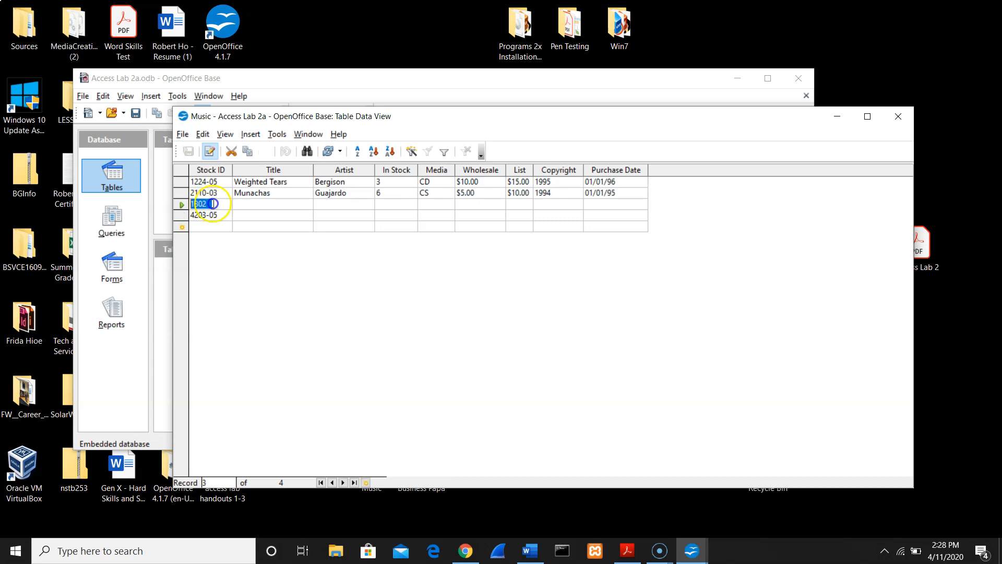
{"action": "key", "text": "Tab"}
{"action": "left_click", "coordinate": [213, 204]}
{"action": "key", "text": "Right"}
{"action": "type", "text": "-03"}
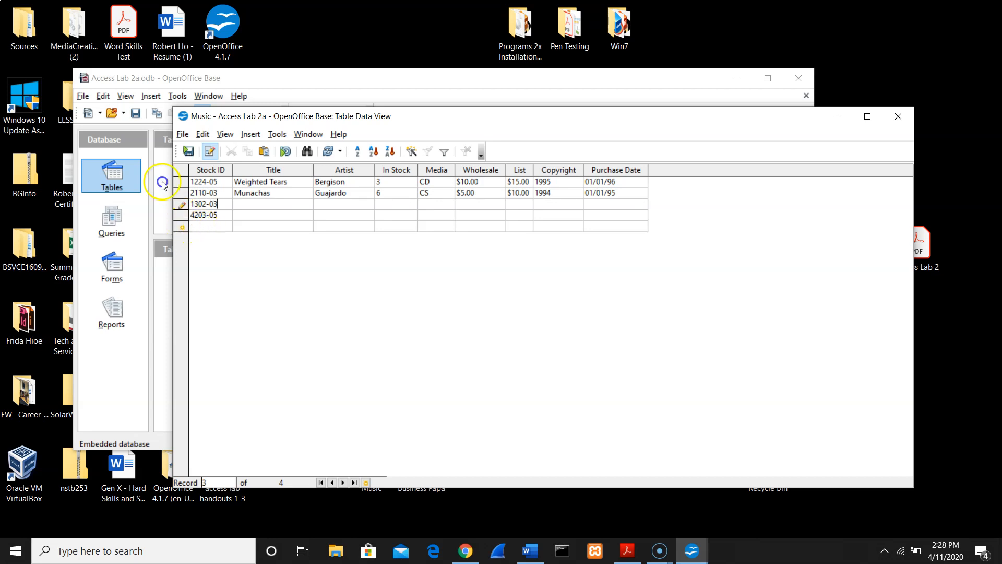
{"action": "left_click", "coordinate": [202, 228]}
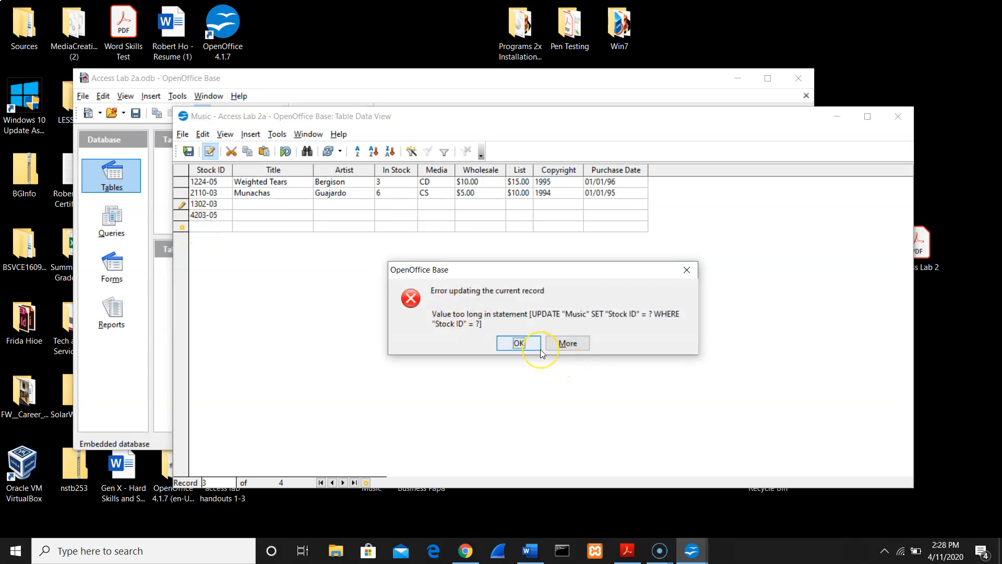
{"action": "left_click", "coordinate": [518, 343]}
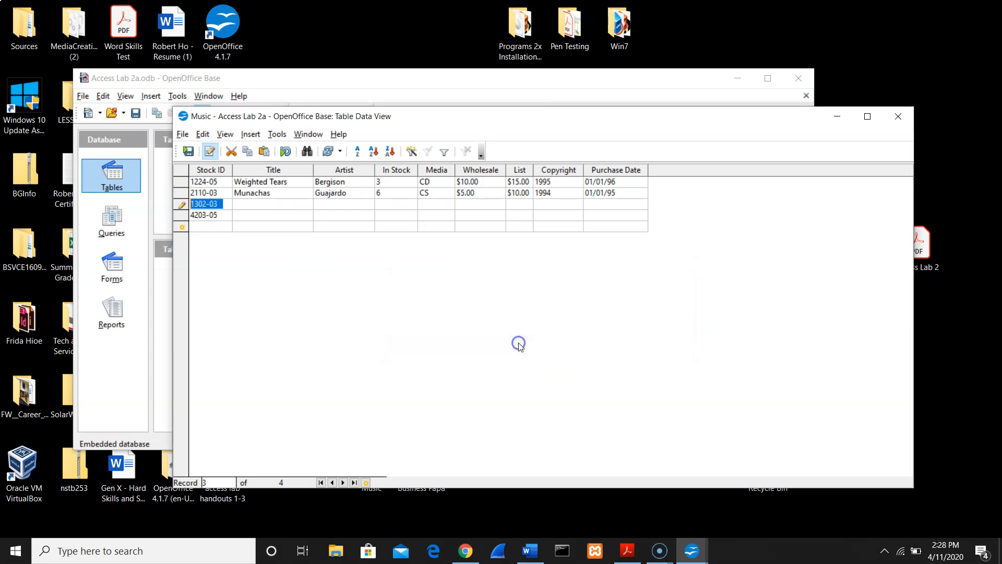
Fill the third record with title Pool Room Blues, the artist's name, 1 in stock and media CS
{"action": "left_click", "coordinate": [260, 204]}
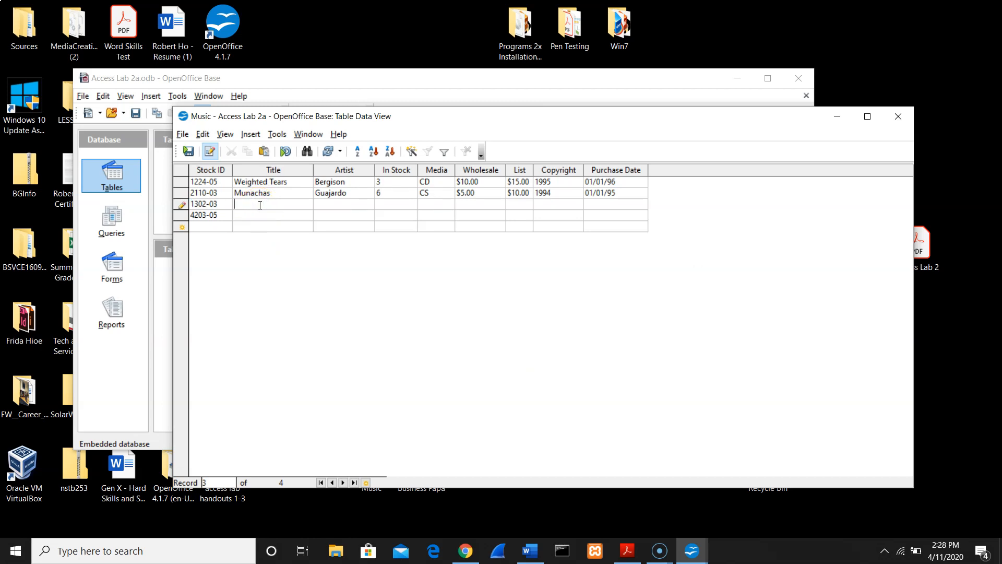
{"action": "type", "text": "Pool Room Blues"}
{"action": "key", "text": "Tab"}
{"action": "type", "text": "har"}
{"action": "key", "text": "BackSpace"}
{"action": "key", "text": "BackSpace"}
{"action": "key", "text": "BackSpace"}
{"action": "type", "text": "Hardy"}
{"action": "type", "text": "1"}
{"action": "key", "text": "Tab"}
{"action": "type", "text": "CS"}
Complete the third record with wholesale 2.56, list 6.45, copyright 1990 and purchase date 1/1/91
{"action": "key", "text": "Tab"}
{"action": "type", "text": "2.56"}
{"action": "key", "text": "Tab"}
{"action": "type", "text": "6.3"}
{"action": "key", "text": "BackSpace"}
{"action": "type", "text": "45"}
{"action": "key", "text": "Tab"}
{"action": "type", "text": "1990"}
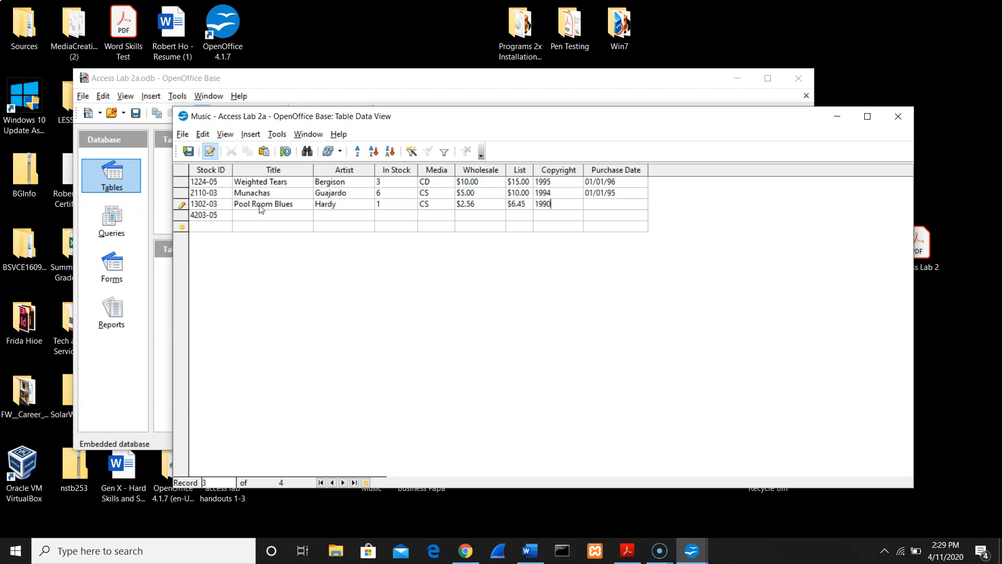
{"action": "key", "text": "Tab"}
{"action": "type", "text": "1/1/91"}
{"action": "key", "text": "Return"}
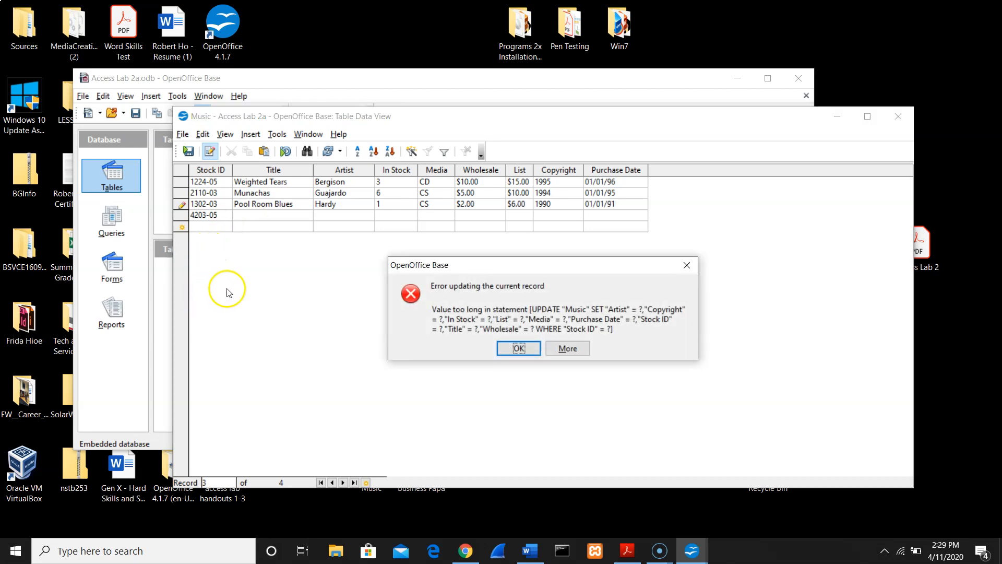
{"action": "left_click", "coordinate": [535, 350]}
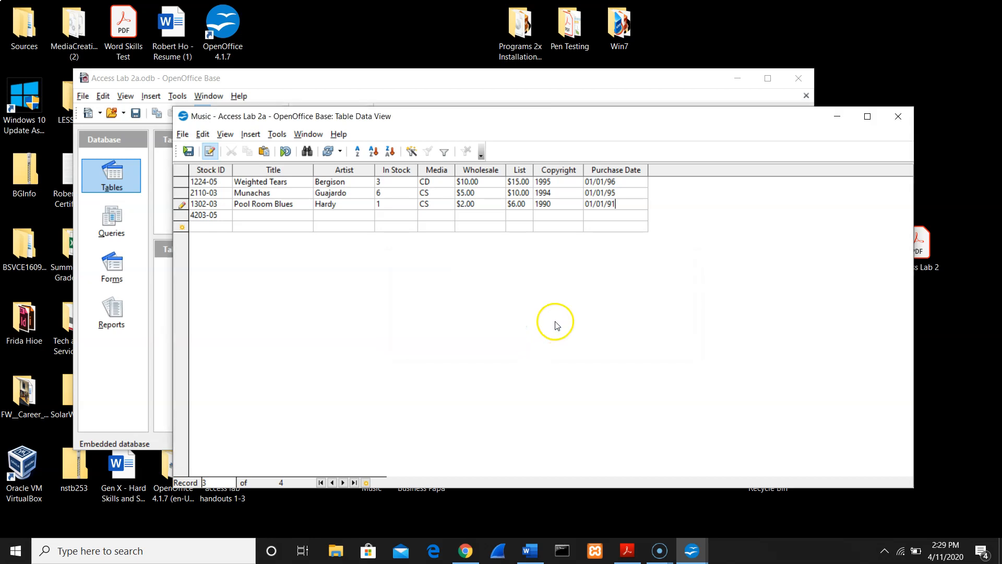
Try to leave the Pool Room Blues record, also with its purchase date changed to 01/01/92
{"action": "left_click", "coordinate": [302, 215]}
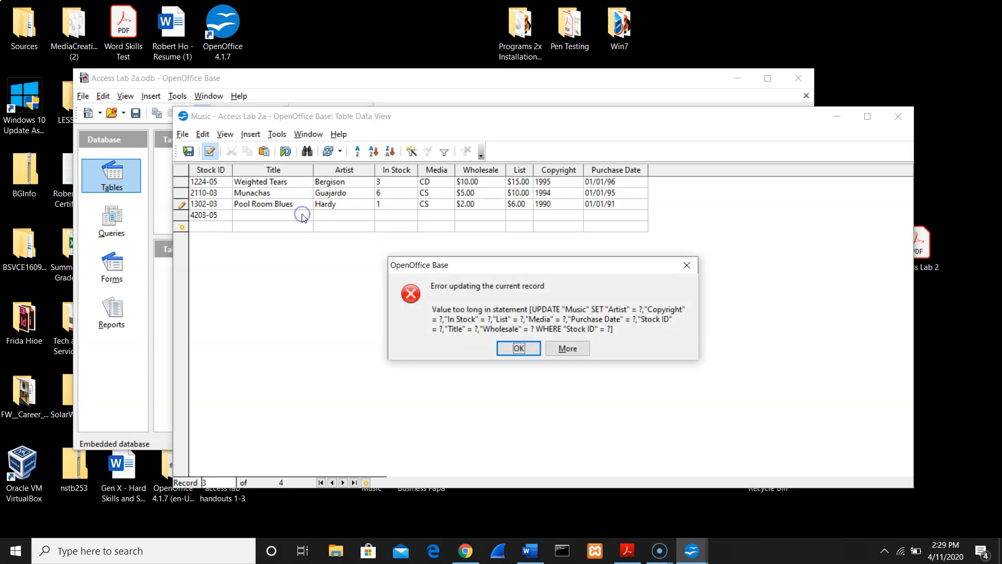
{"action": "left_click", "coordinate": [519, 349]}
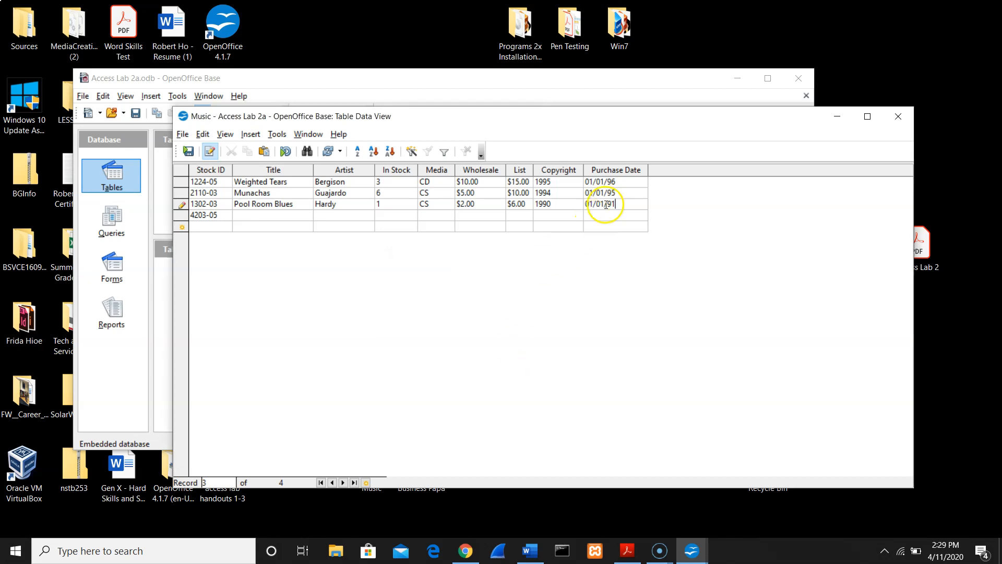
{"action": "key", "text": "BackSpace"}
{"action": "key", "text": "BackSpace"}
{"action": "key", "text": "BackSpace"}
{"action": "type", "text": "/92"}
{"action": "left_click", "coordinate": [525, 218]}
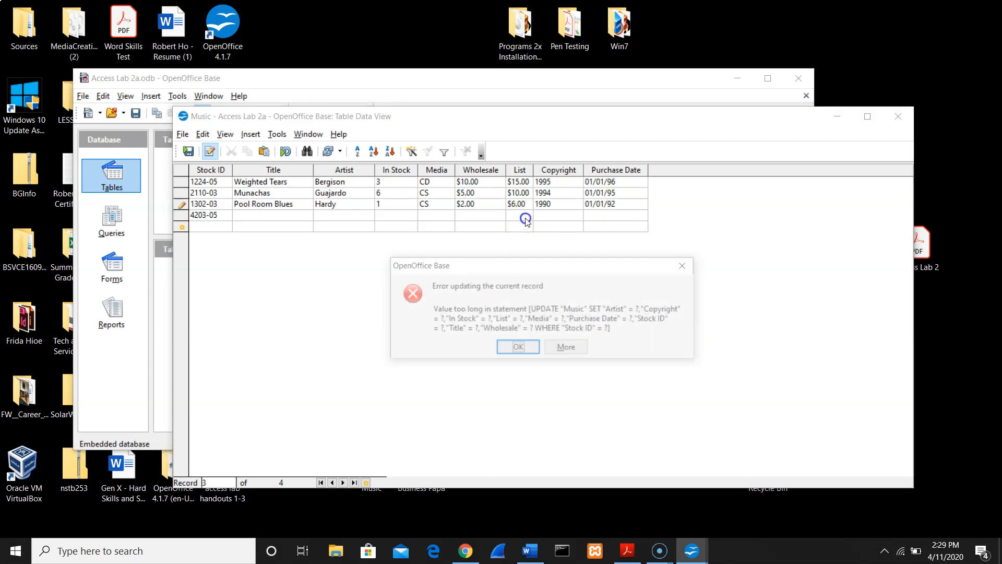
{"action": "left_click", "coordinate": [518, 348]}
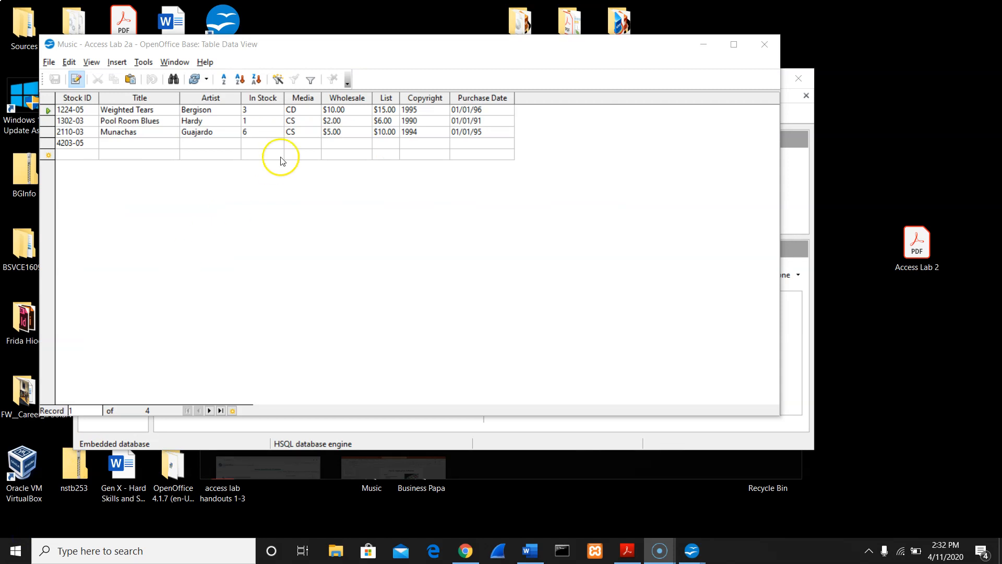
Move the Music table window off the main database window and try to clear the Munachas record's Stock ID
{"action": "left_click_drag", "start_coordinate": [398, 45], "coordinate": [586, 225]}
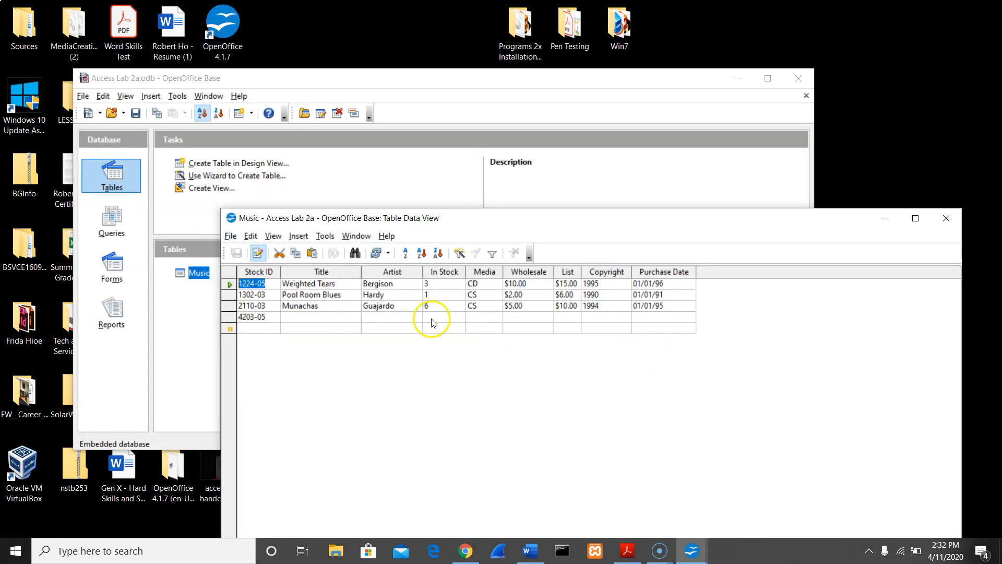
{"action": "left_click", "coordinate": [267, 307]}
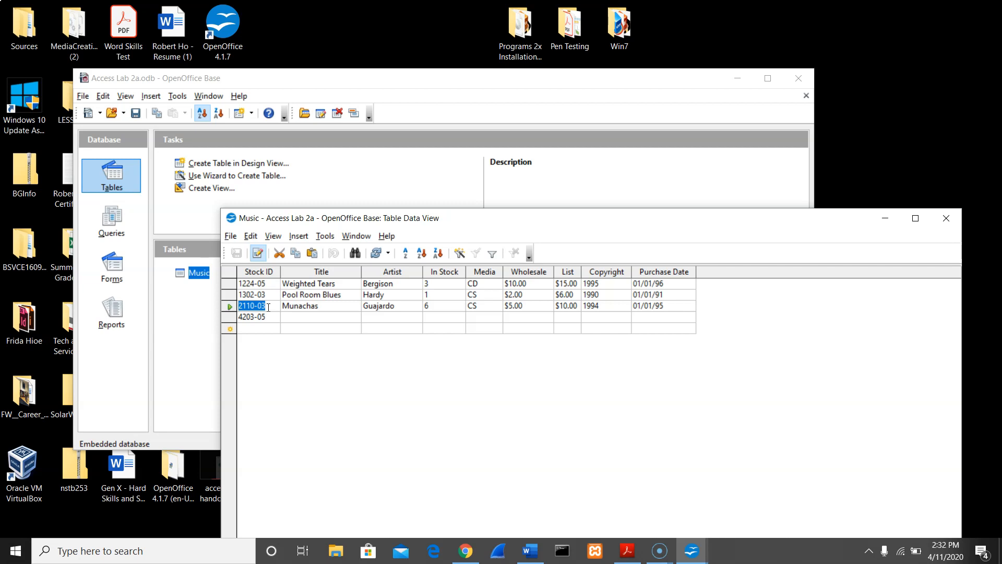
{"action": "key", "text": "BackSpace"}
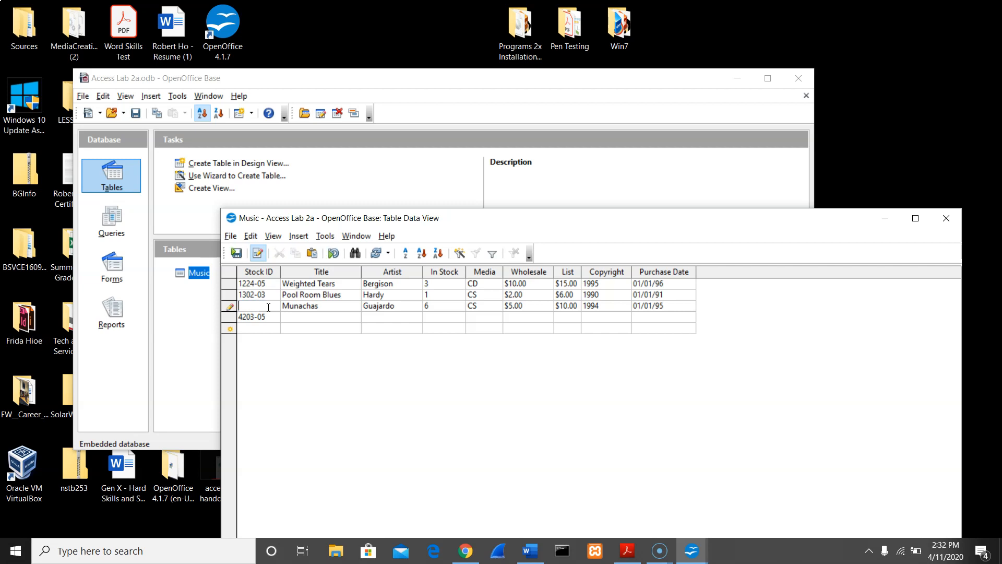
{"action": "type", "text": "1302-"}
{"action": "key", "text": "BackSpace"}
{"action": "key", "text": "BackSpace"}
{"action": "key", "text": "BackSpace"}
{"action": "key", "text": "BackSpace"}
{"action": "key", "text": "BackSpace"}
{"action": "left_click", "coordinate": [272, 283]}
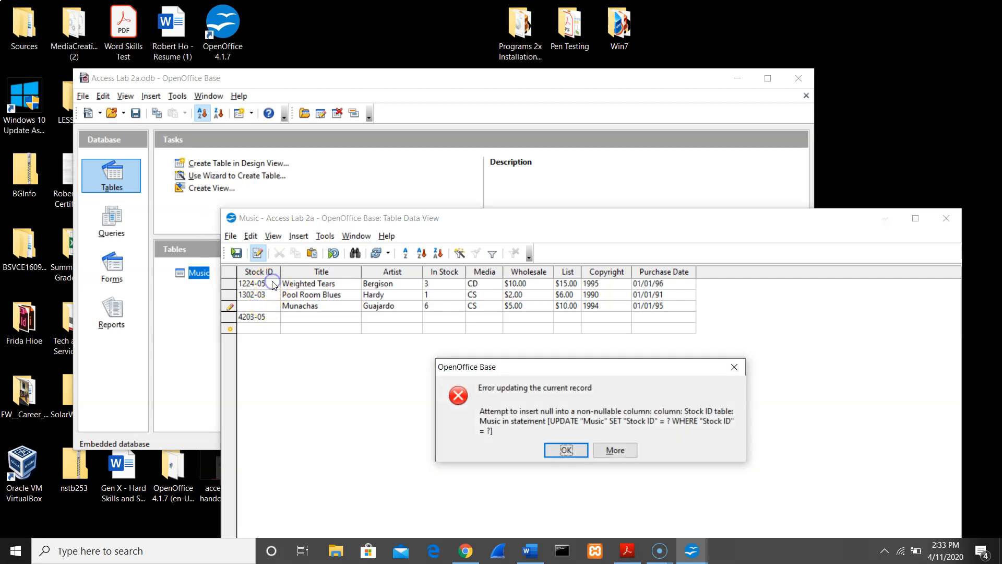
{"action": "left_click", "coordinate": [572, 449]}
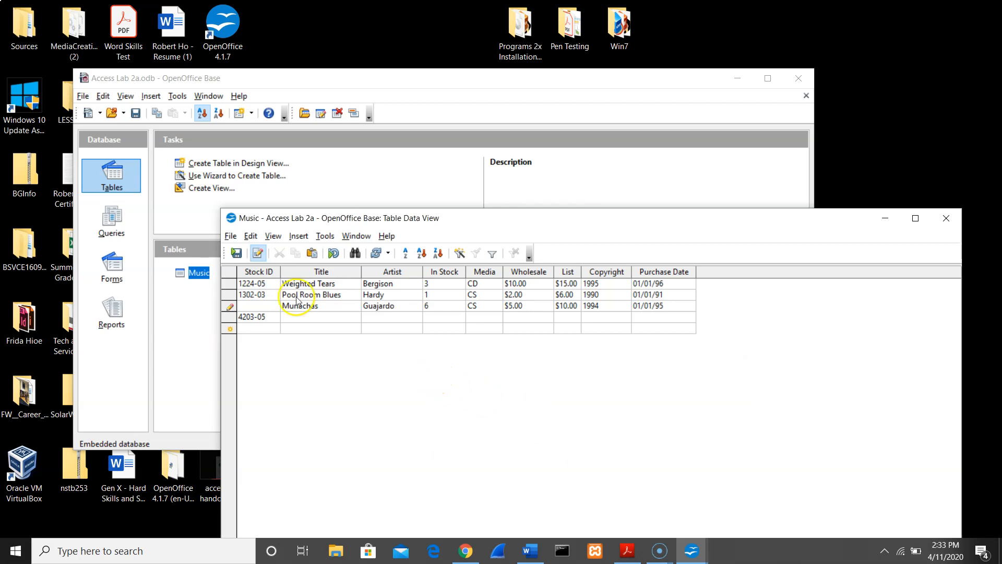
{"action": "key", "text": "End"}
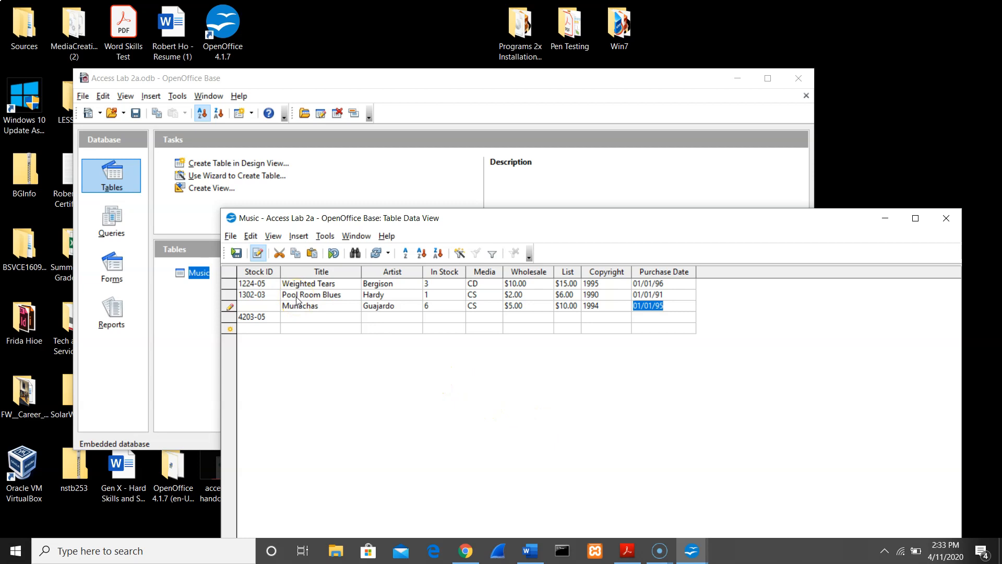
Try Stock ID 1302-03a for the Munachas record, and change it to 1302-04
{"action": "left_click", "coordinate": [256, 306]}
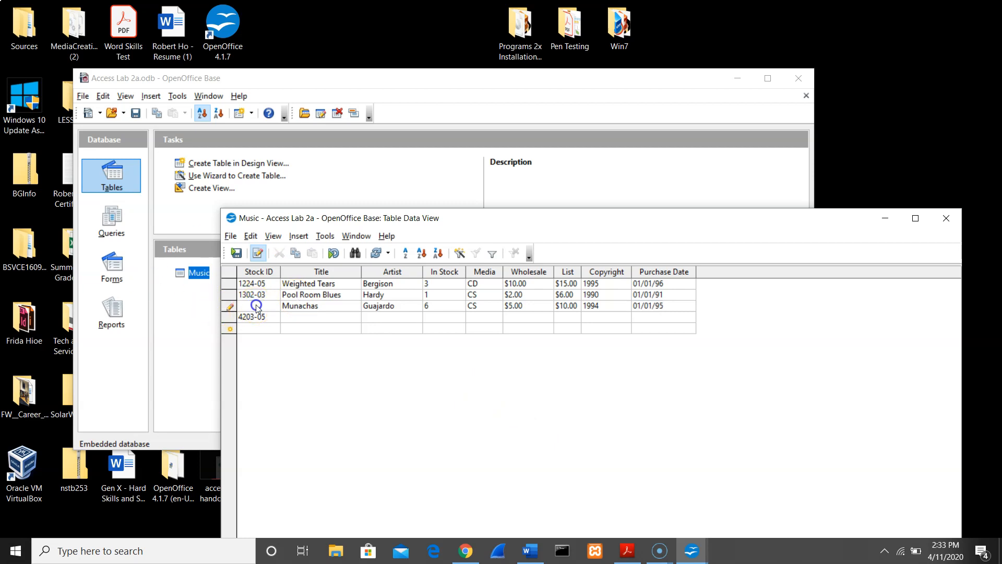
{"action": "type", "text": "1302-03a"}
{"action": "left_click", "coordinate": [290, 319]}
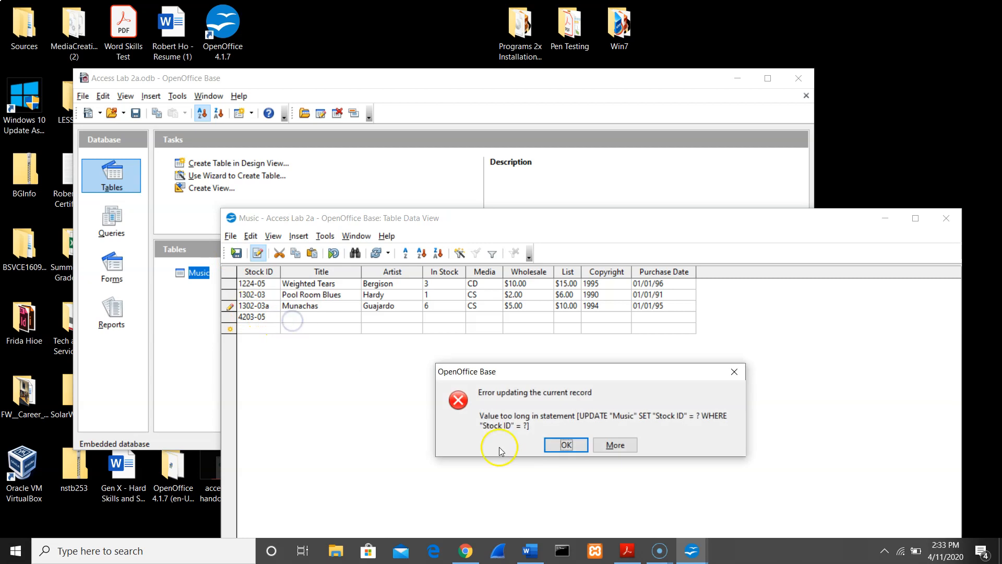
{"action": "left_click", "coordinate": [566, 444]}
{"action": "left_click", "coordinate": [276, 301]}
{"action": "key", "text": "BackSpace"}
{"action": "key", "text": "BackSpace"}
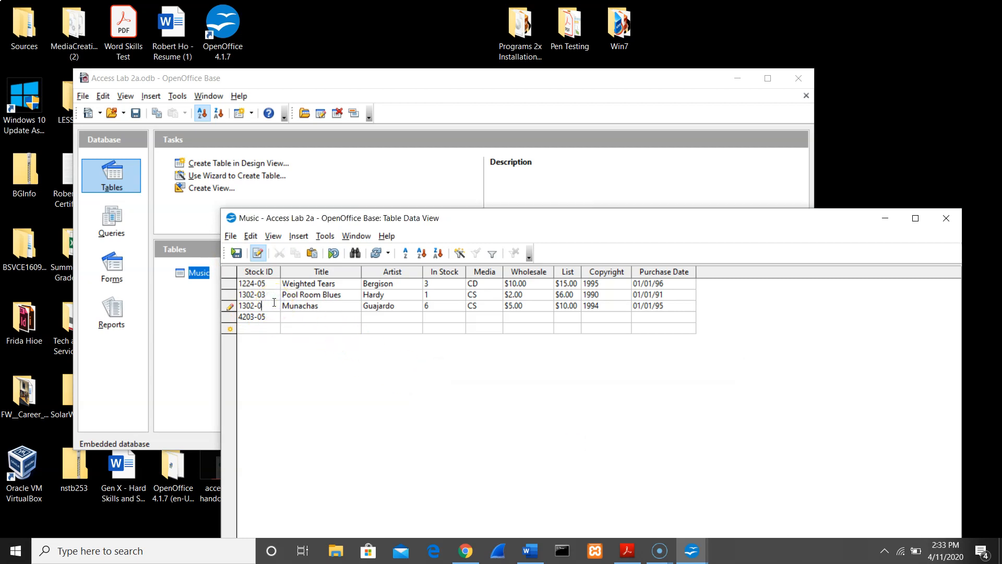
{"action": "type", "text": "4"}
{"action": "key", "text": "Tab"}
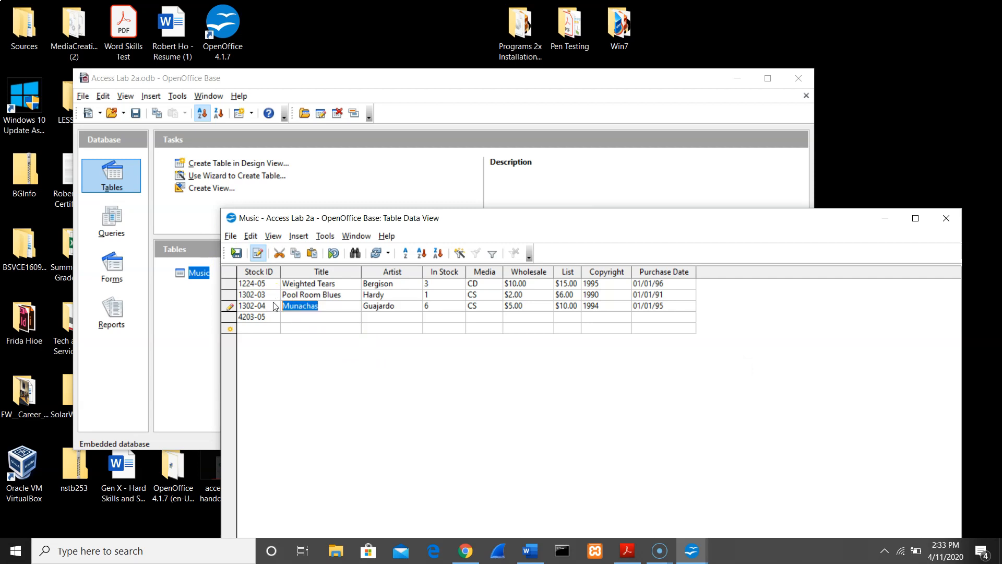
Re-enter Stock ID 1224-05 for Weighted Tears and set the Pool Room Blues Stock ID to 2110-03
{"action": "left_click", "coordinate": [272, 283]}
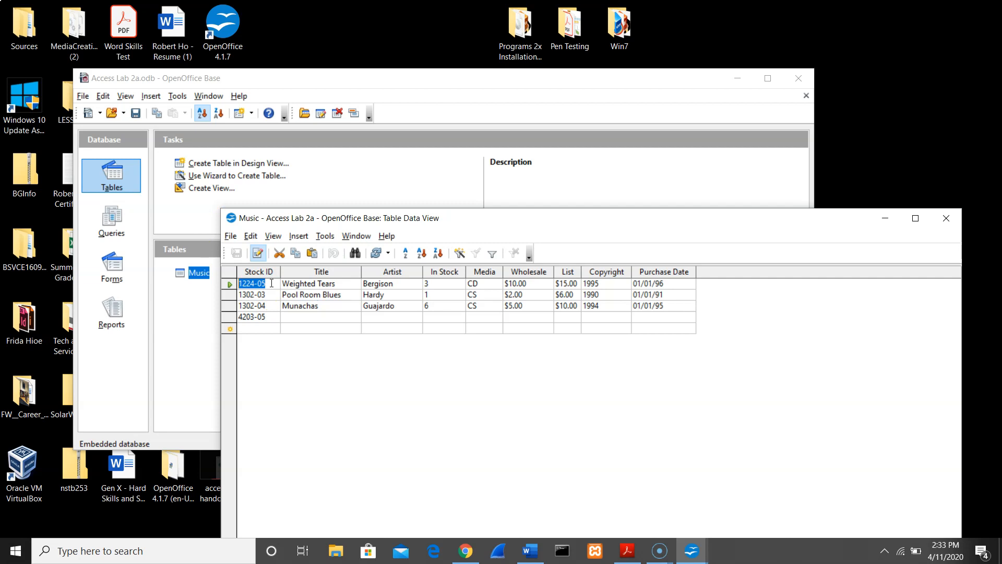
{"action": "type", "text": "1"}
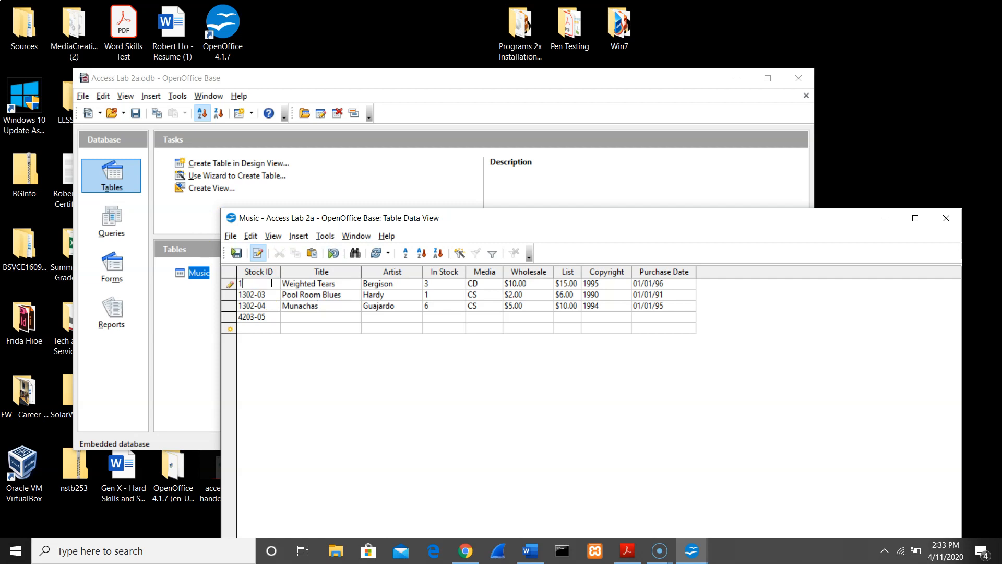
{"action": "type", "text": "224-05"}
{"action": "left_click", "coordinate": [270, 299]}
{"action": "type", "text": "212"}
{"action": "key", "text": "BackSpace"}
{"action": "type", "text": "10-03"}
Set the Munachas record's Stock ID to 1302-03 and widen the Stock ID column
{"action": "left_click", "coordinate": [272, 308]}
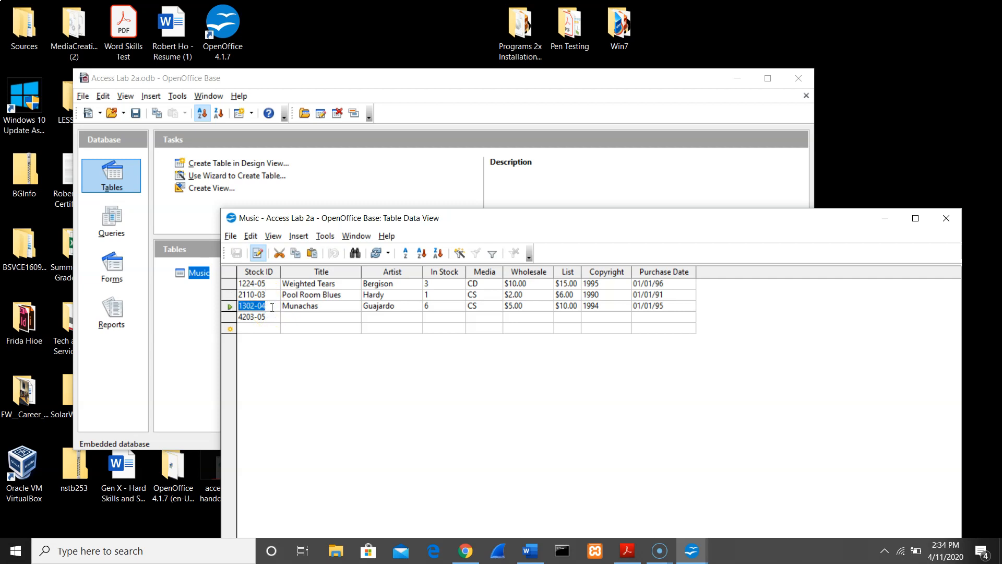
{"action": "key", "text": "Right"}
{"action": "key", "text": "BackSpace"}
{"action": "type", "text": "3"}
{"action": "key", "text": "BackSpace"}
{"action": "type", "text": "1"}
{"action": "key", "text": "Right"}
{"action": "key", "text": "Right"}
{"action": "key", "text": "Right"}
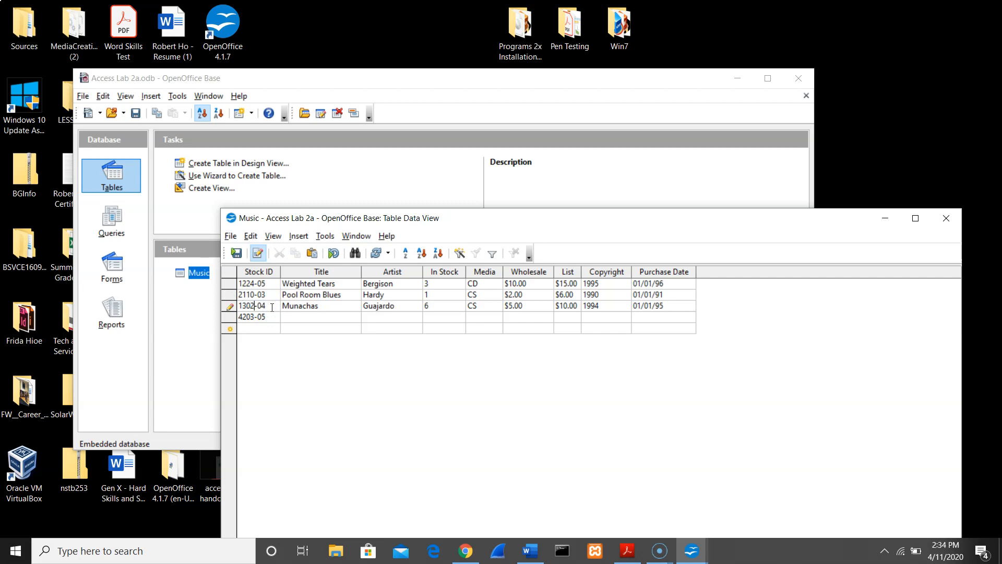
{"action": "key", "text": "BackSpace"}
{"action": "left_click_drag", "start_coordinate": [280, 272], "coordinate": [300, 274]}
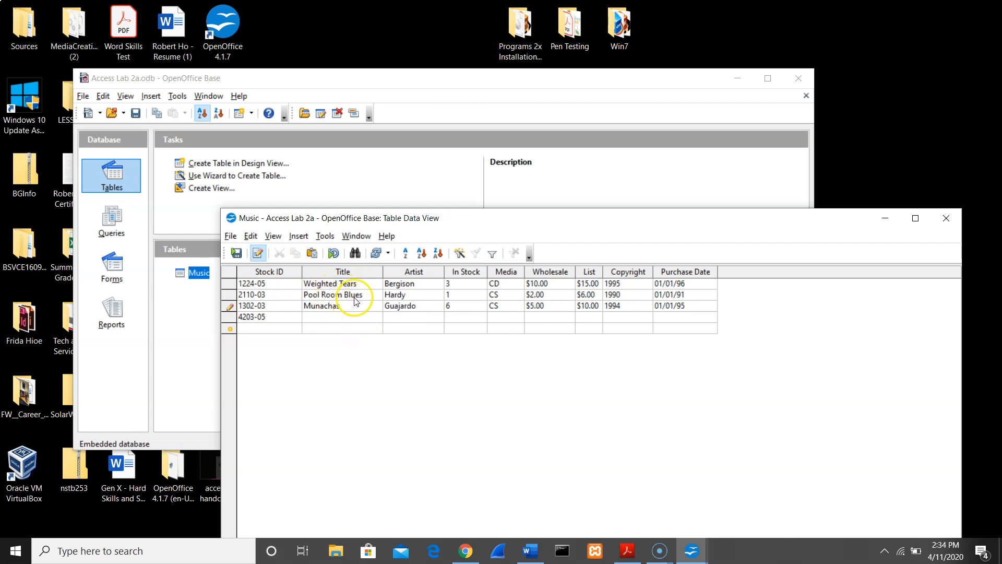
{"action": "left_click", "coordinate": [295, 304]}
Switch to the Access Lab 2 PDF, review the structure and record list at 100% zoom, and return to the Music table
{"action": "left_click_drag", "start_coordinate": [690, 554], "coordinate": [626, 555]}
{"action": "left_click", "coordinate": [659, 553]}
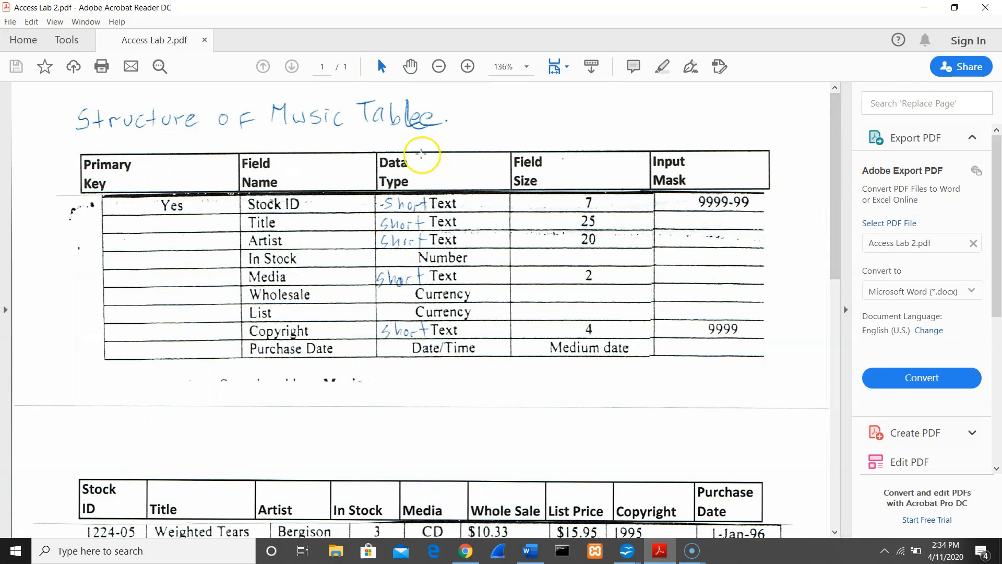
{"action": "left_click", "coordinate": [439, 66]}
{"action": "left_click", "coordinate": [439, 66]}
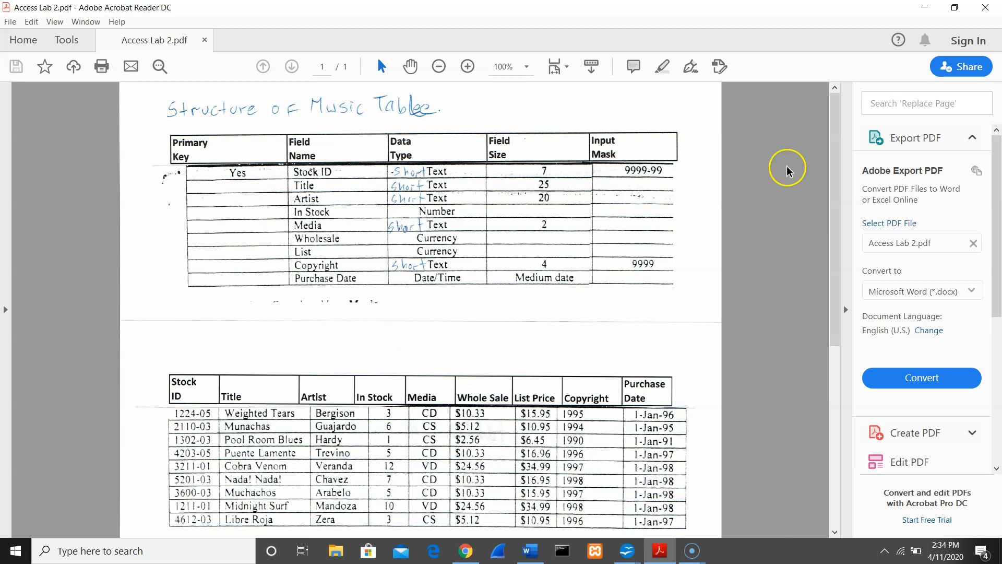
{"action": "left_click", "coordinate": [924, 9]}
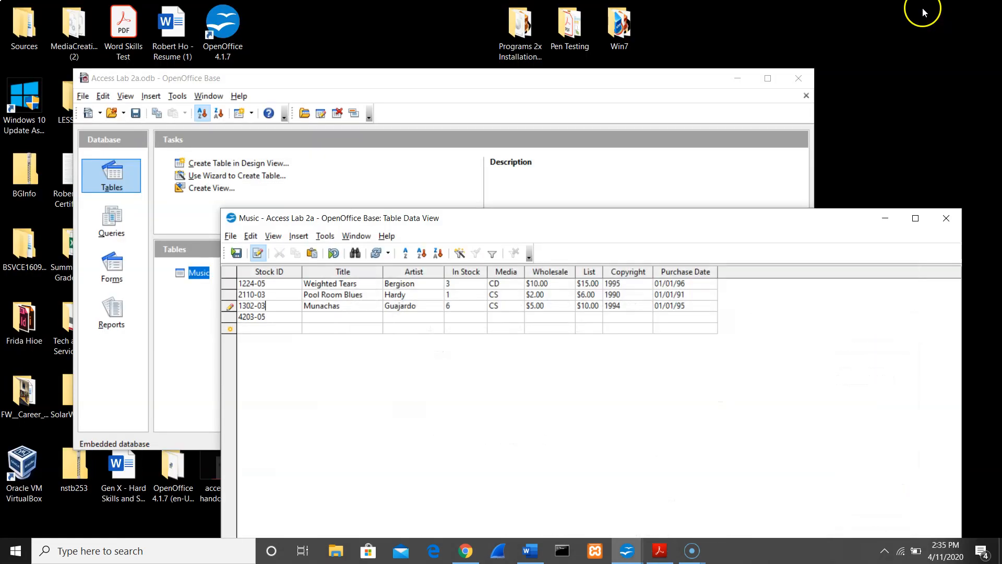
Leave the edited Munachas record so its change is stored, and shift the Music data window up over the database window
{"action": "left_click", "coordinate": [266, 329]}
{"action": "left_click", "coordinate": [229, 317]}
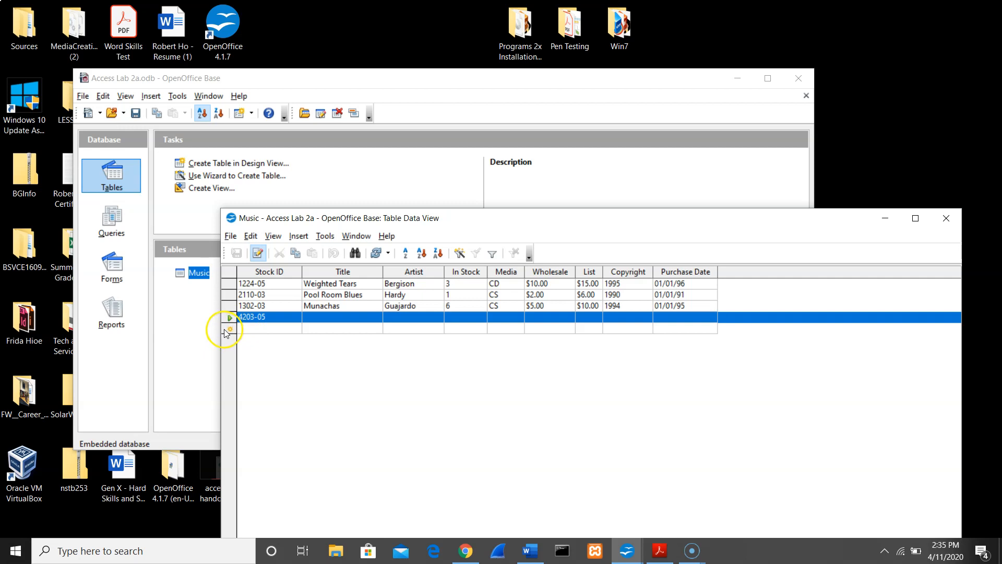
{"action": "left_click", "coordinate": [228, 328]}
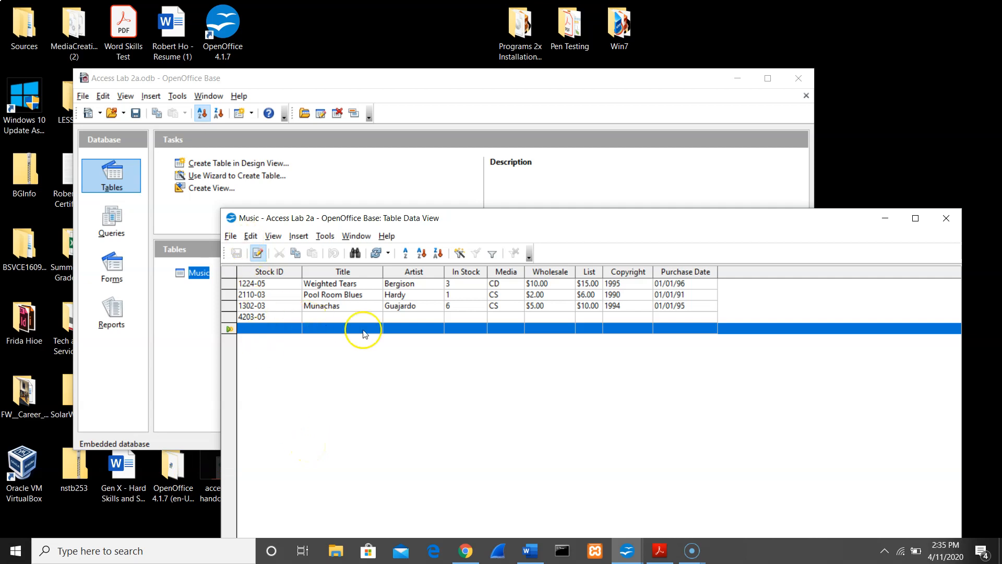
{"action": "left_click", "coordinate": [232, 238]}
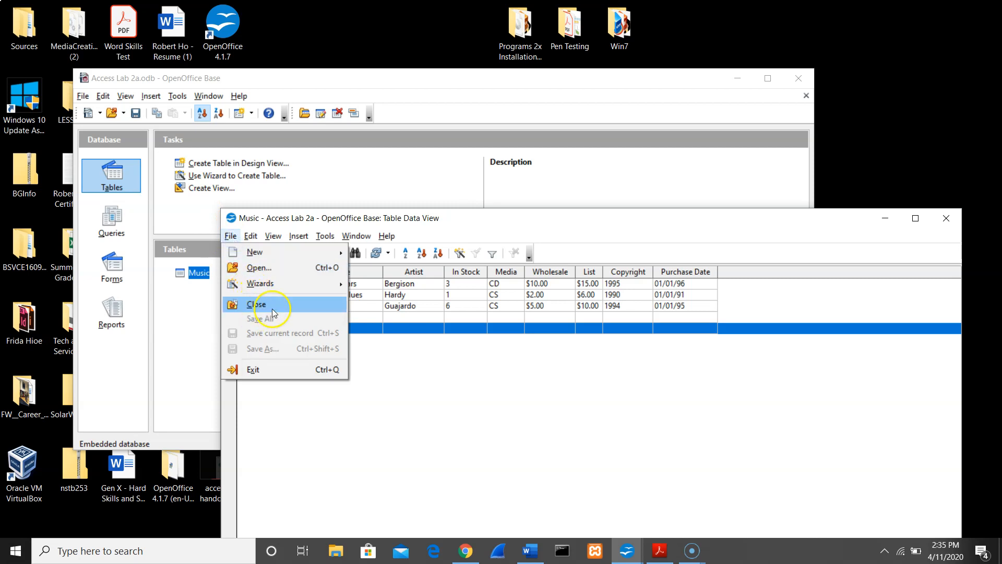
{"action": "left_click", "coordinate": [444, 334]}
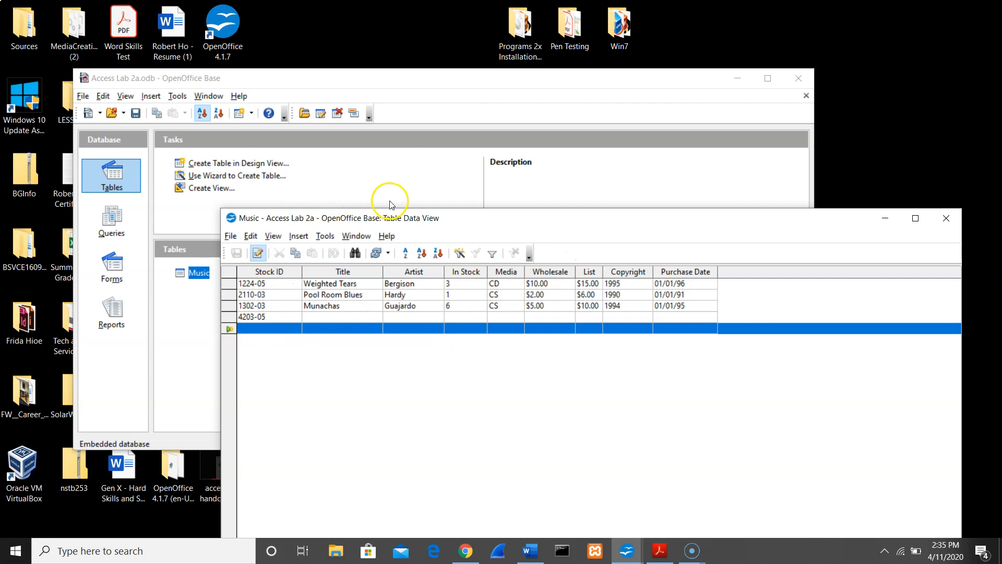
{"action": "left_click_drag", "start_coordinate": [420, 217], "coordinate": [337, 181]}
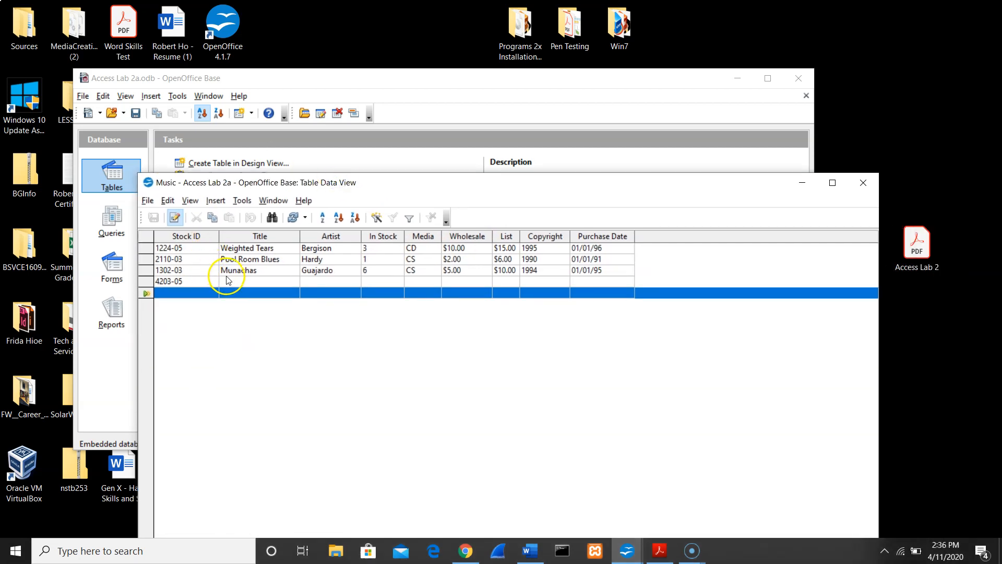
Enter the title Puente Lamente and the artist's name in the record with Stock ID 4203-05
{"action": "left_click", "coordinate": [235, 282]}
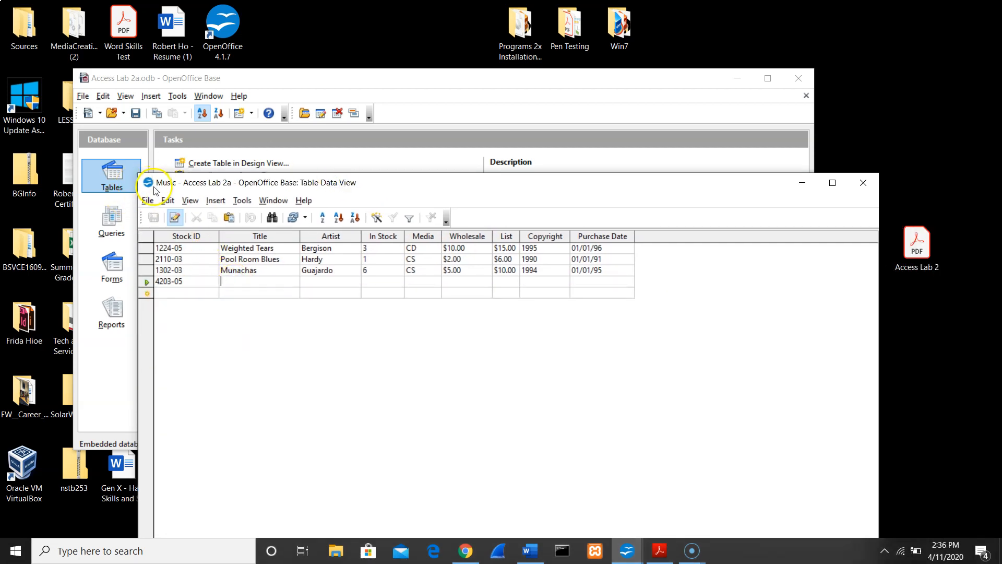
{"action": "left_click", "coordinate": [149, 200]}
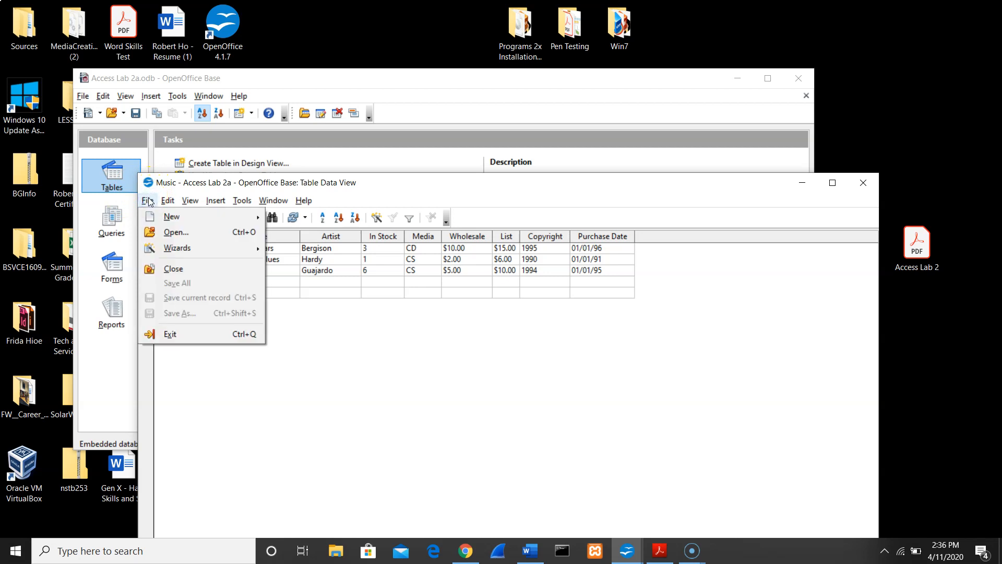
{"action": "left_click", "coordinate": [310, 299]}
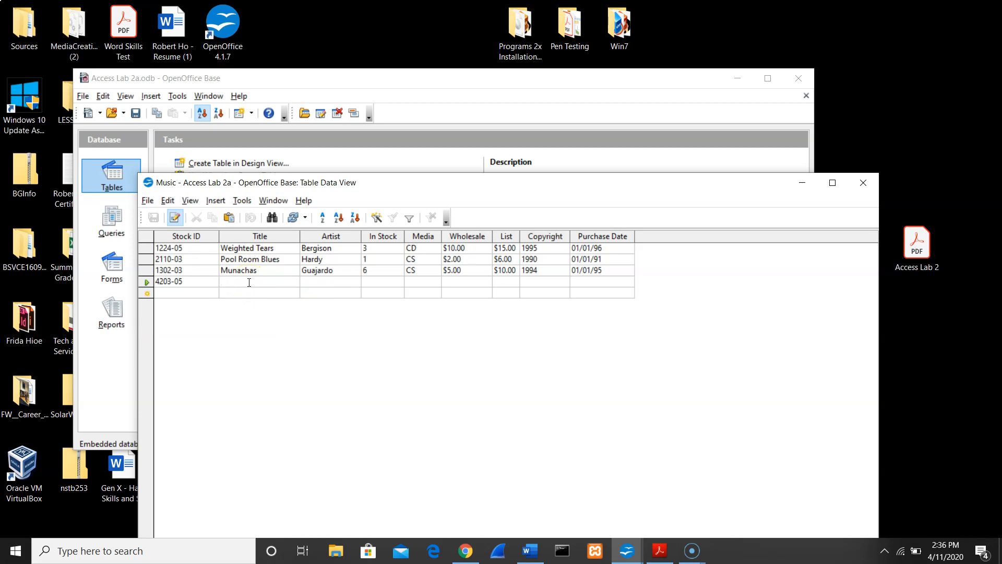
{"action": "type", "text": "Puente Lamente"}
{"action": "left_click", "coordinate": [316, 284]}
{"action": "left_click", "coordinate": [316, 283]}
{"action": "type", "text": "Trevino"}
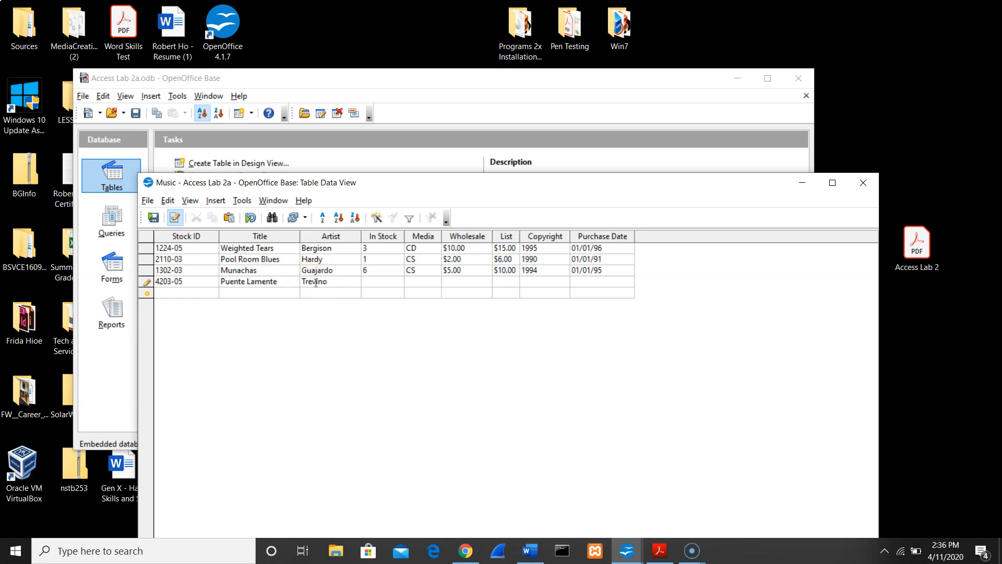
Fill in the Puente Lamente record with In Stock 5, Media Cd and Wholesale 10.33
{"action": "key", "text": "Tab"}
{"action": "type", "text": "5"}
{"action": "type", "text": "Cd"}
{"action": "type", "text": "10"}
{"action": "type", "text": ".33"}
Complete the Puente Lamente record with List 16.96, Copyright 1996 and Purchase Date 1/1/97
{"action": "key", "text": "Tab"}
{"action": "type", "text": "16.96"}
{"action": "key", "text": "Tab"}
{"action": "type", "text": "1996"}
{"action": "type", "text": "1/1/"}
{"action": "type", "text": "97"}
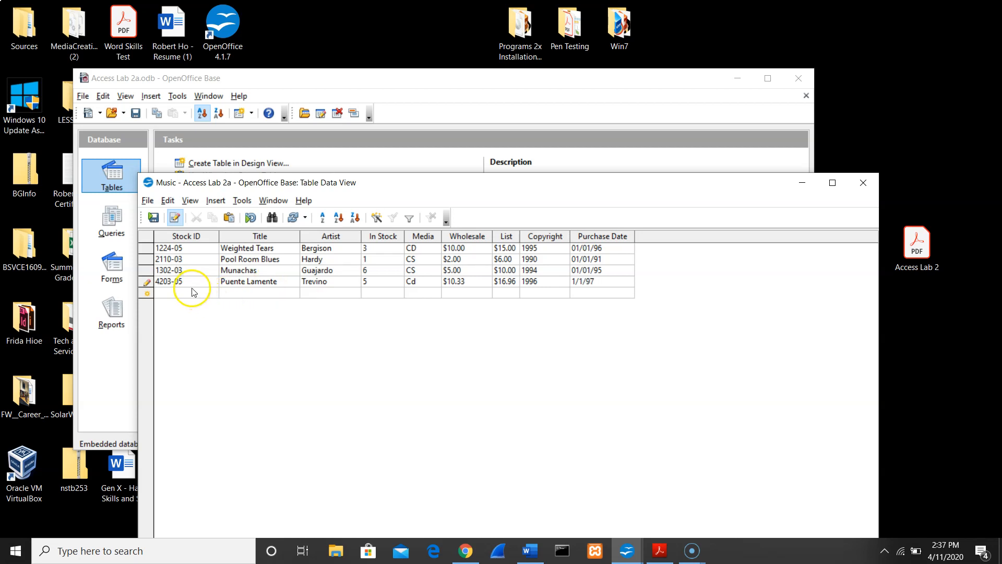
Save the Puente Lamente record and close the Music table
{"action": "left_click", "coordinate": [158, 220]}
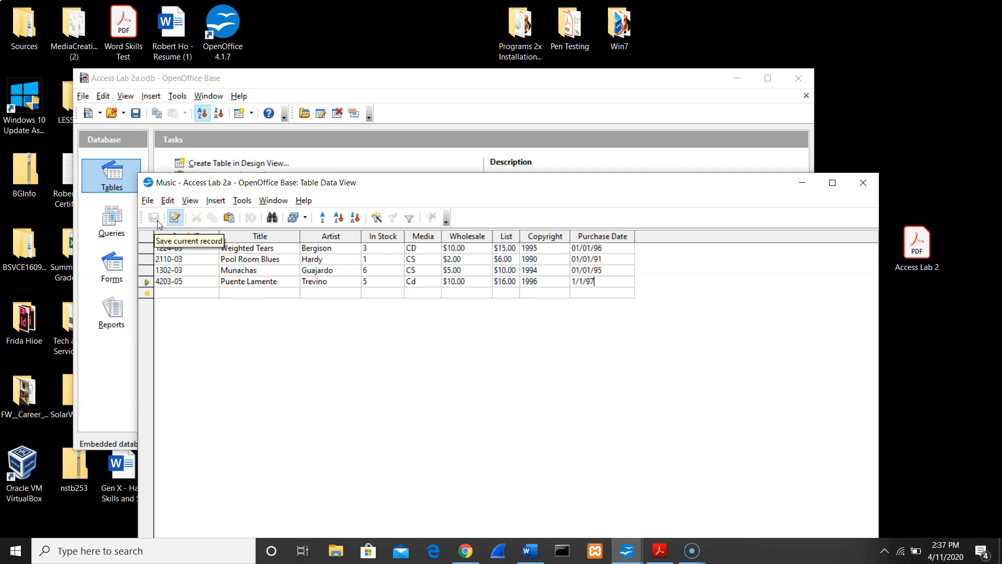
{"action": "left_click", "coordinate": [148, 202]}
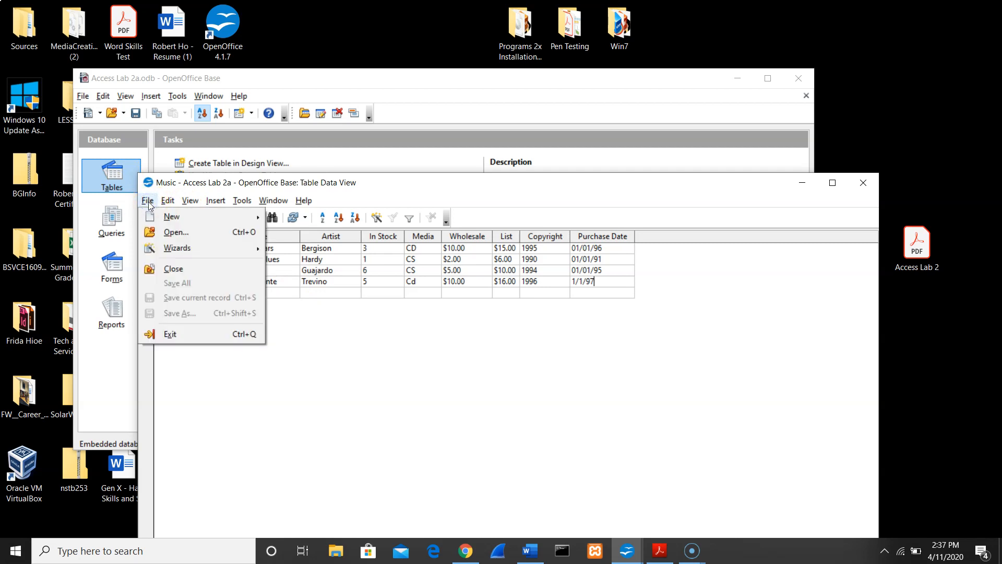
{"action": "left_click", "coordinate": [174, 269]}
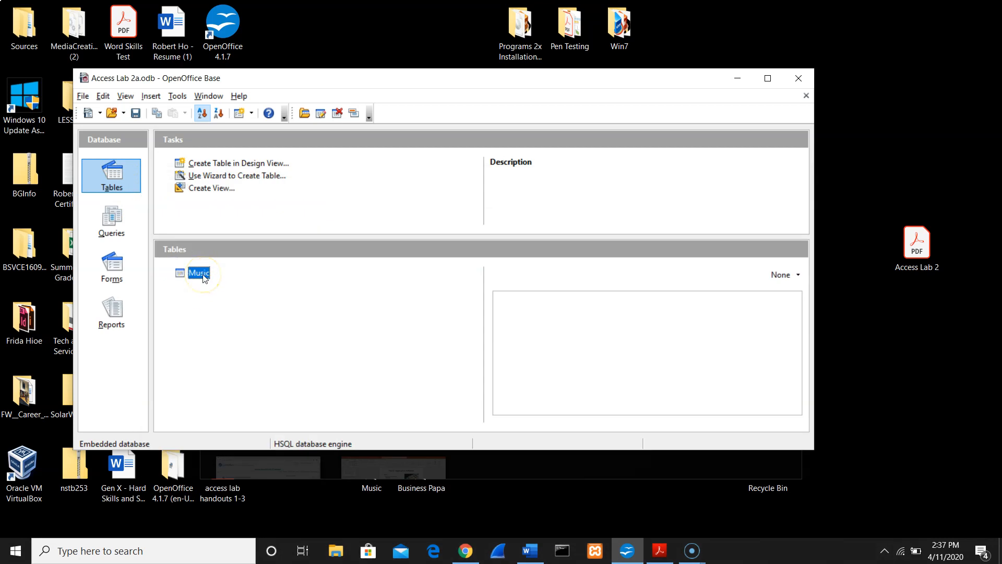
Switch to the Access Lab 2 PDF, review the full record list, and return to the database window
{"action": "left_click", "coordinate": [660, 556]}
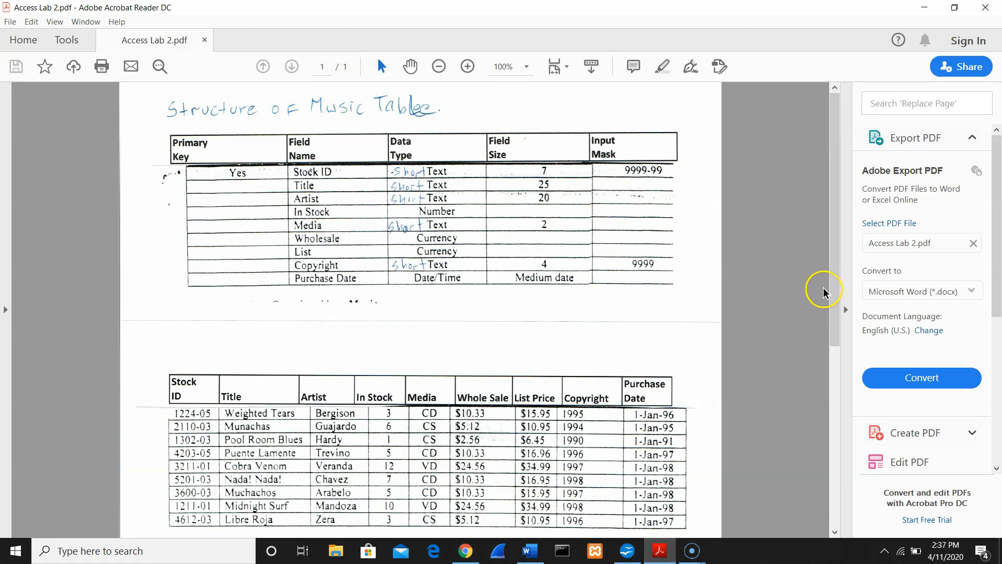
{"action": "left_click_drag", "start_coordinate": [833, 313], "coordinate": [834, 342]}
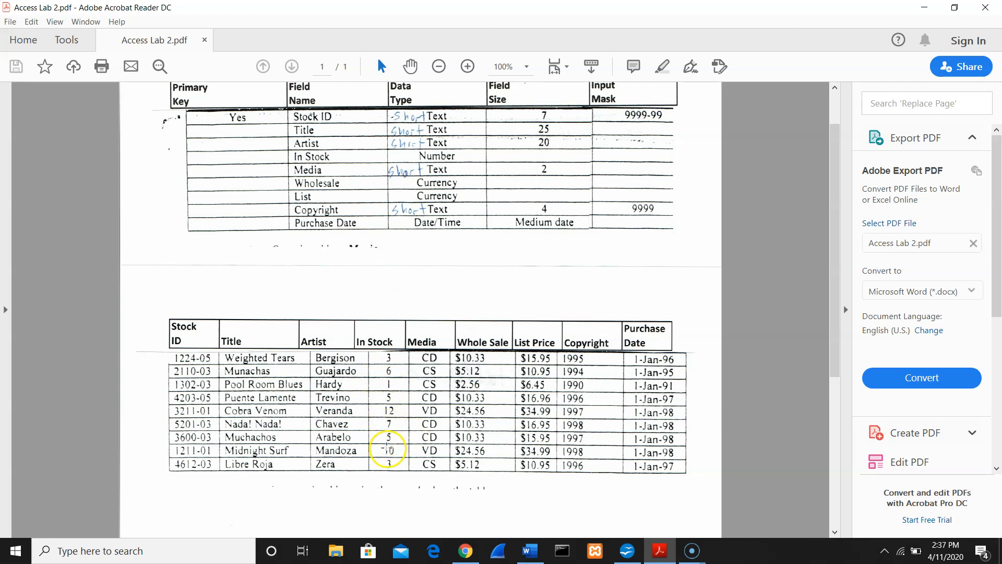
{"action": "left_click", "coordinate": [921, 8]}
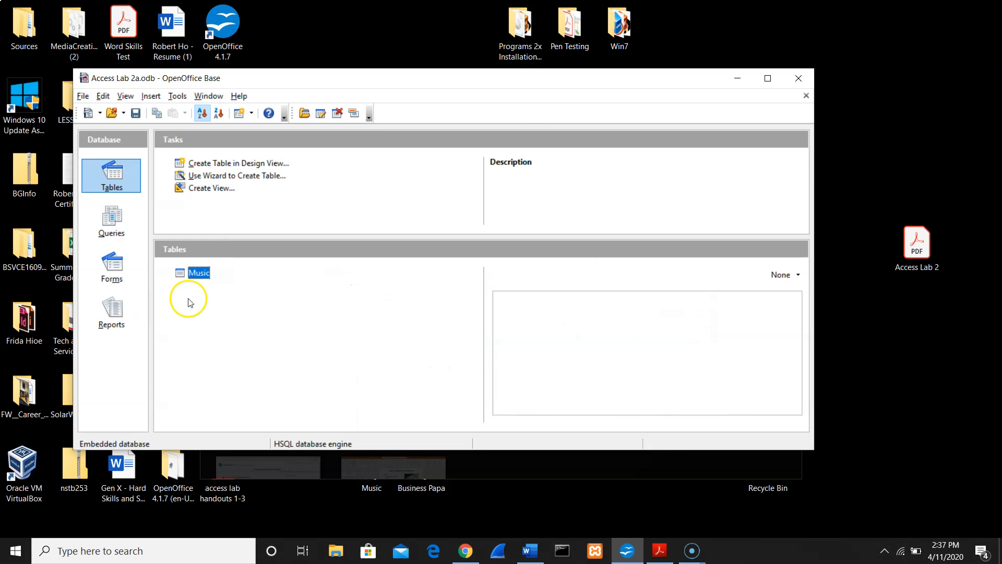
Reopen the Music table from the database to check its saved records
{"action": "double_click", "coordinate": [204, 272]}
{"action": "double_click", "coordinate": [206, 274]}
{"action": "left_click", "coordinate": [500, 131]}
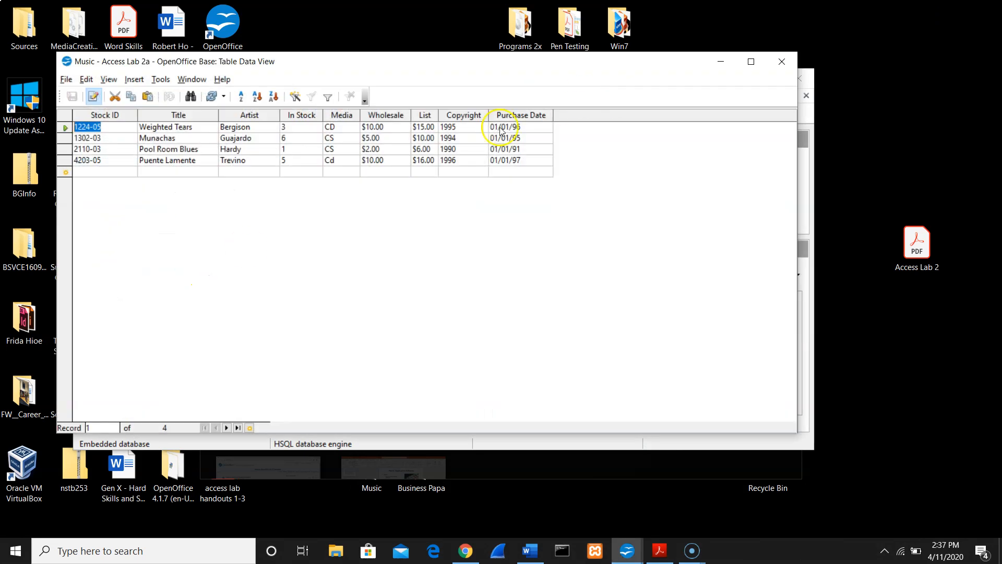
{"action": "left_click", "coordinate": [23, 541]}
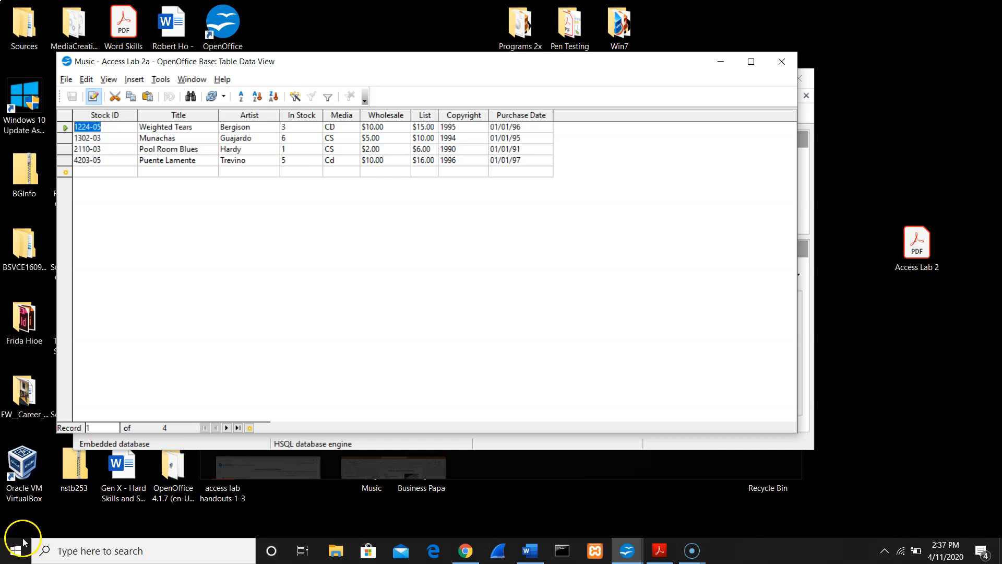